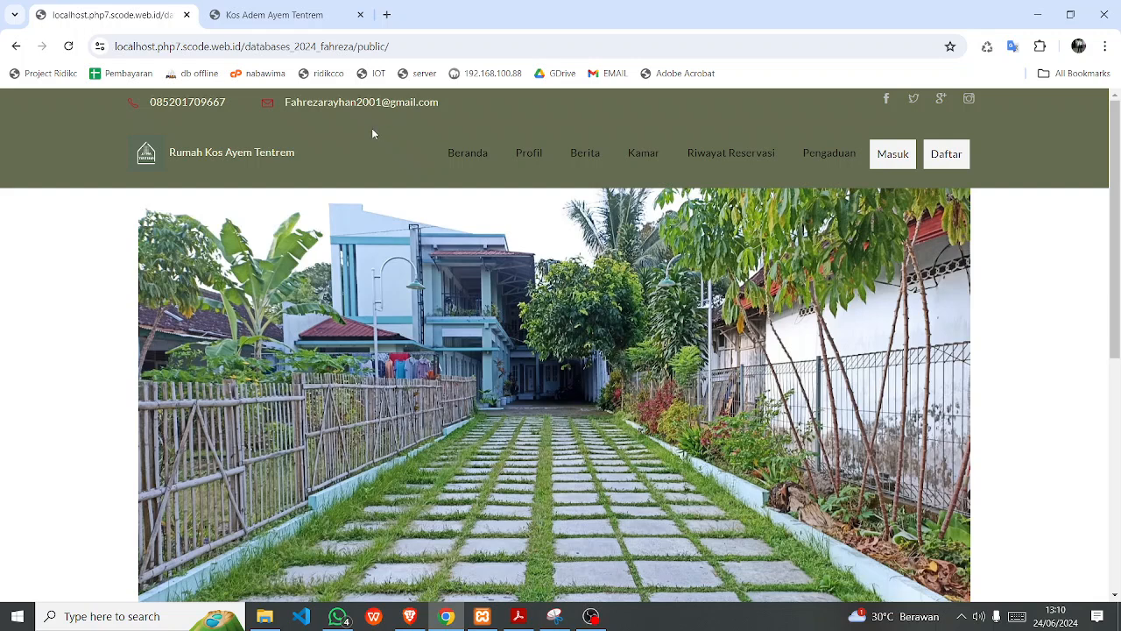
# Switch to the second browser tab to show the Kos Adem Ayem Tentrem admin login page.
pyautogui.click(275, 15)
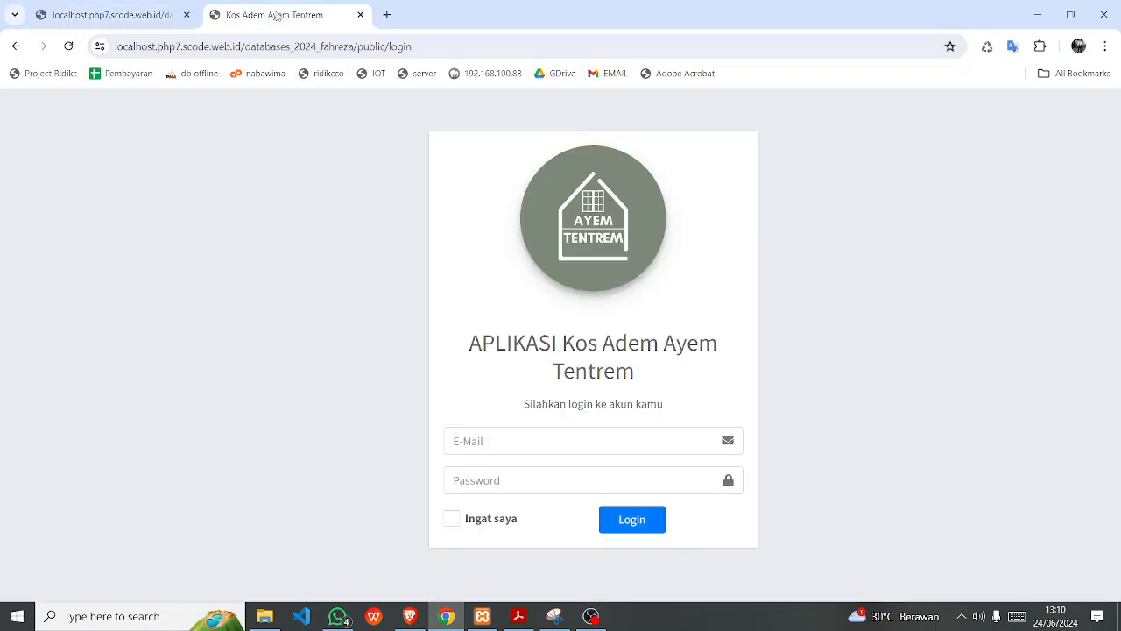
# Log in as admin using the saved admin e-mail address and the account password.
pyautogui.click(504, 440)
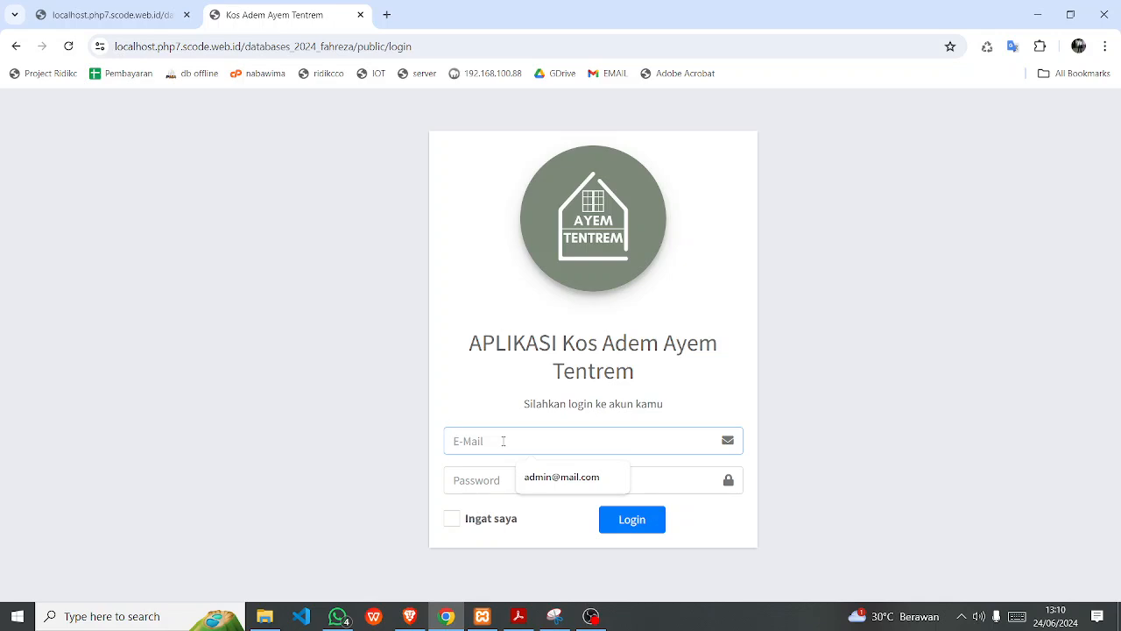
pyautogui.write('admin')
pyautogui.press('Tab')
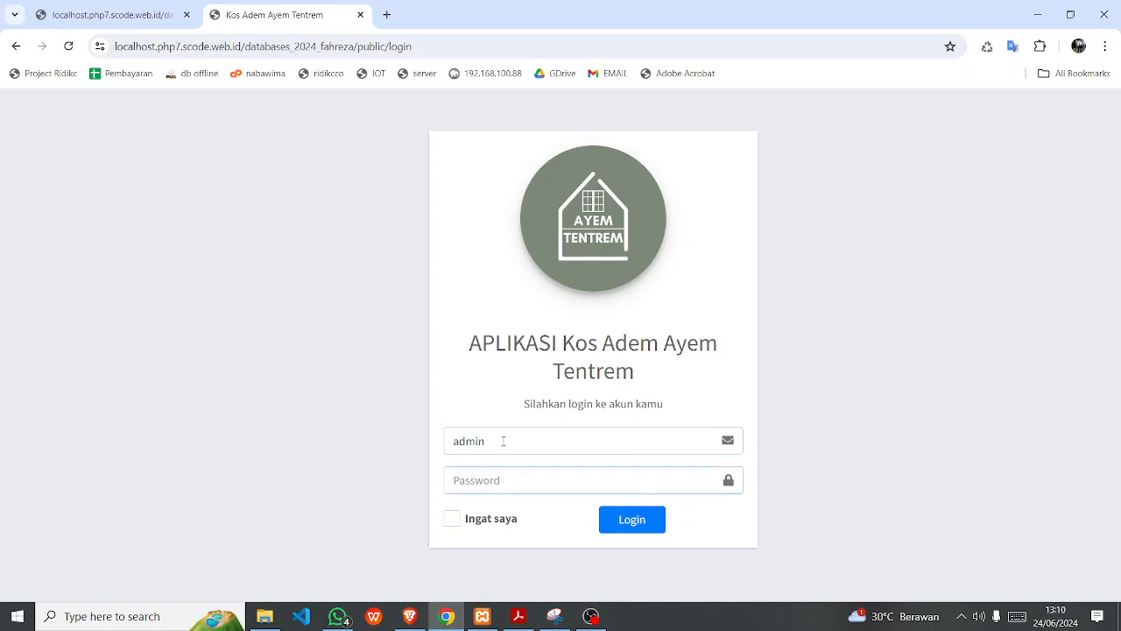
pyautogui.click(504, 441)
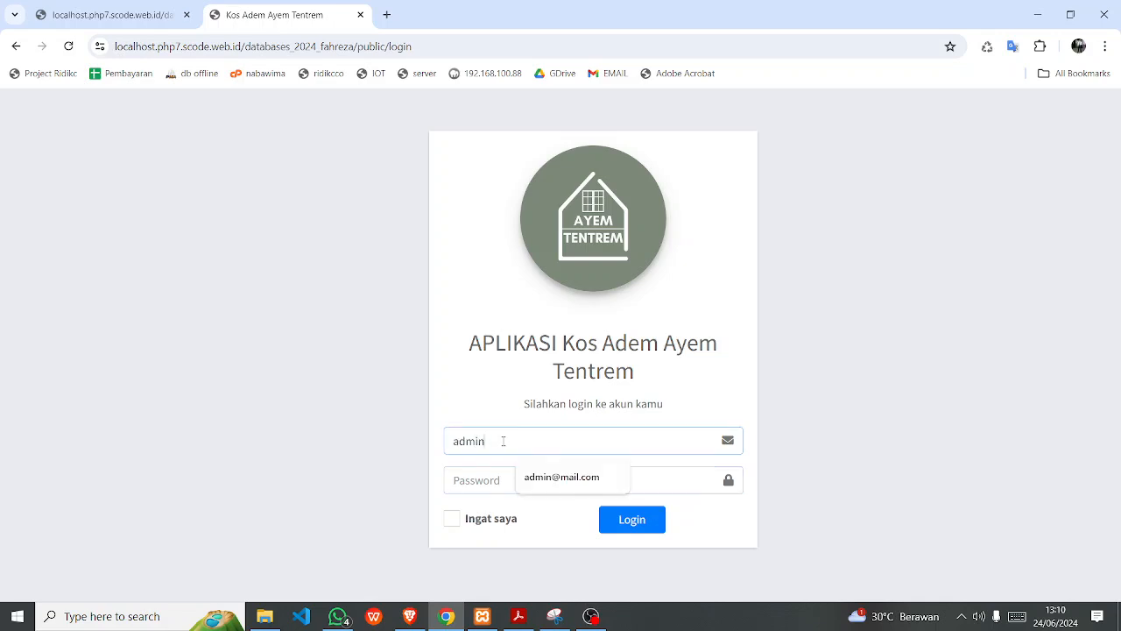
pyautogui.click(565, 477)
pyautogui.click(507, 480)
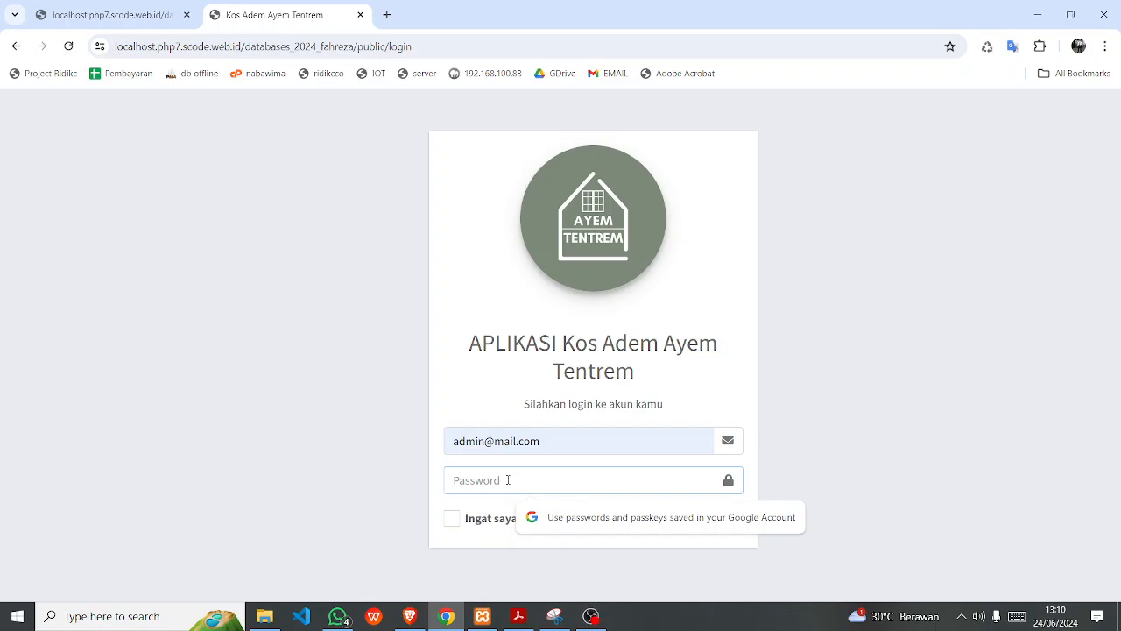
pyautogui.write('p')
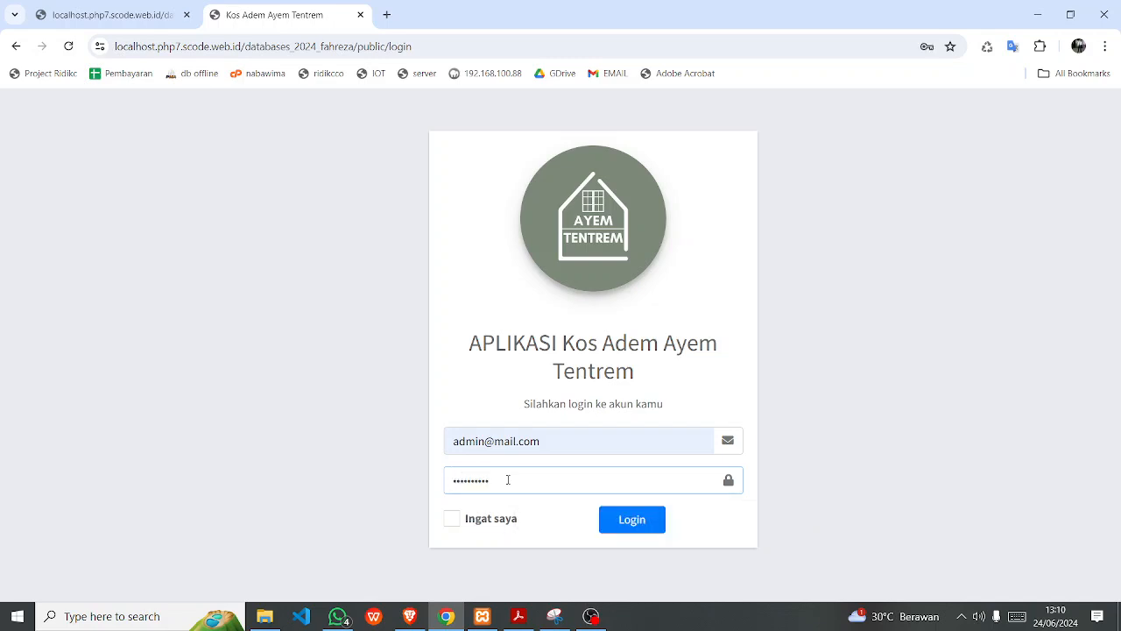
pyautogui.click(633, 521)
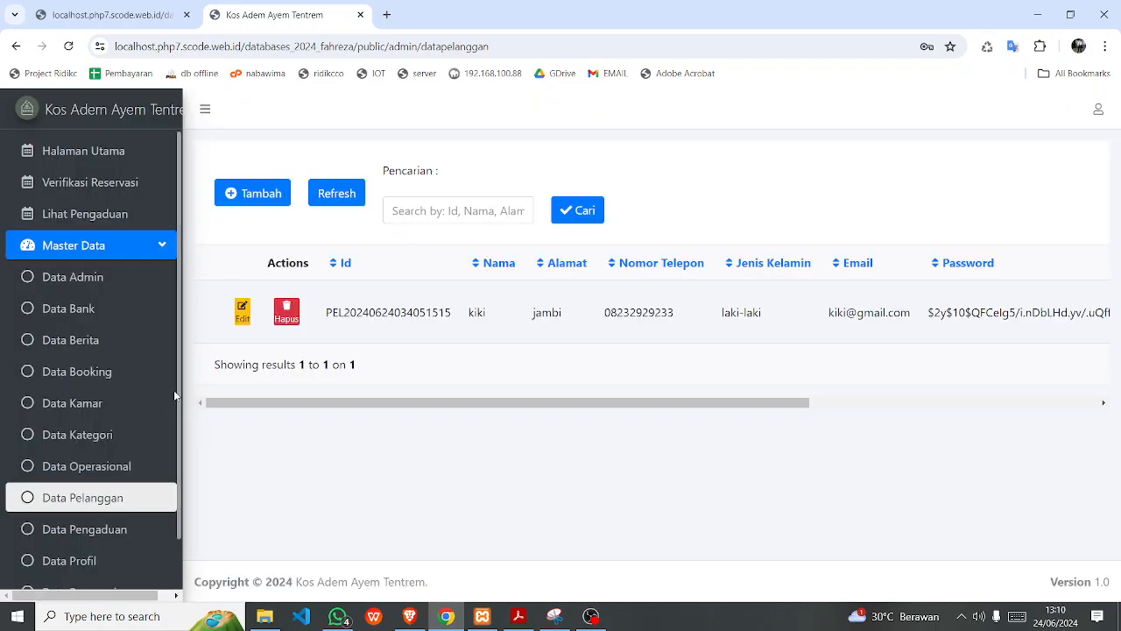
# Go from the dashboard through Master Data to the Data Admin and then Data Bank tables.
pyautogui.click(81, 156)
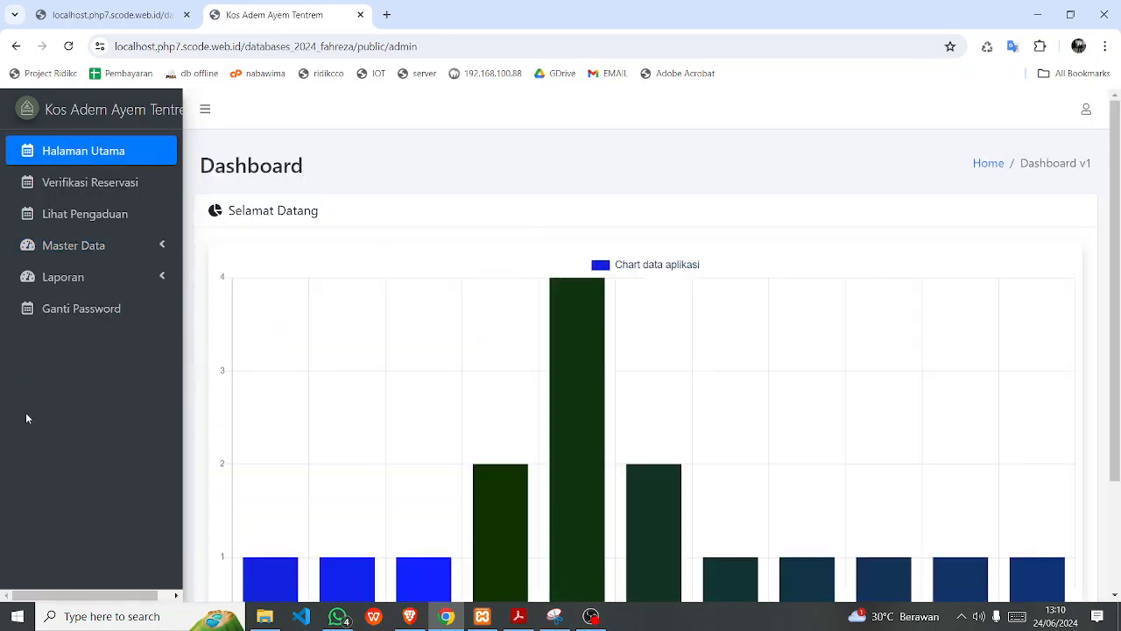
pyautogui.click(72, 254)
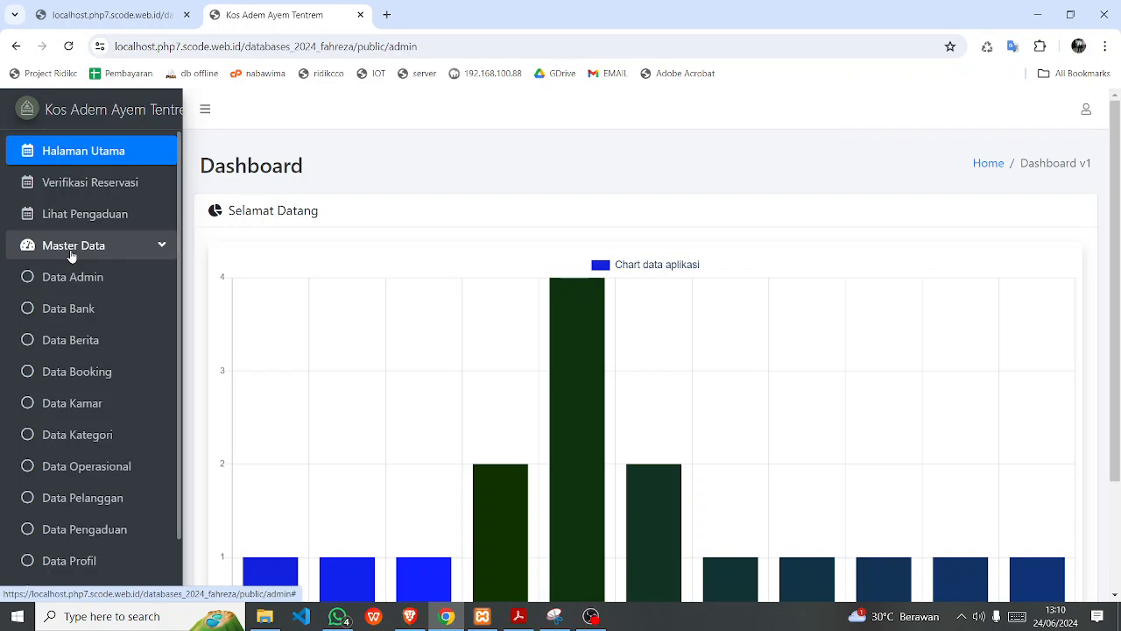
pyautogui.click(88, 283)
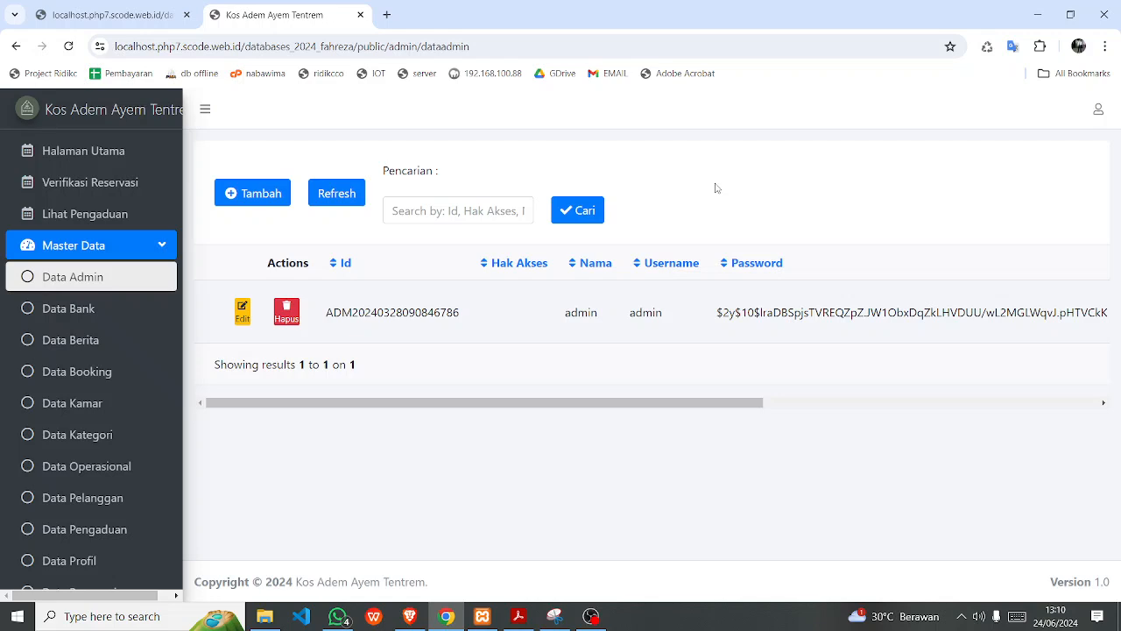
pyautogui.click(93, 310)
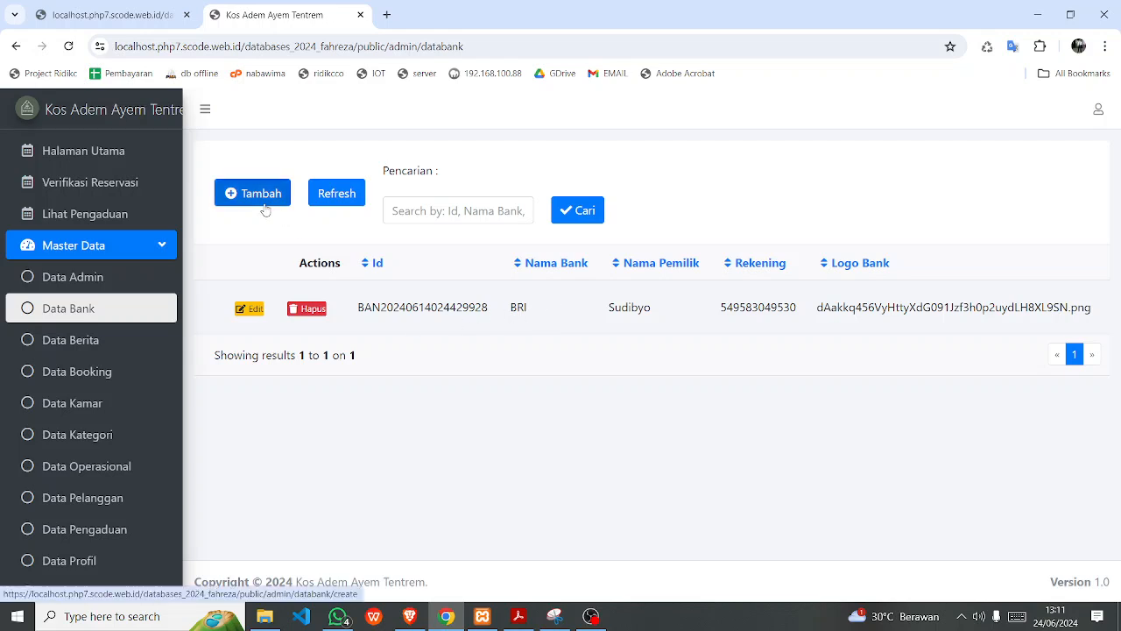
# Review the Data Berita news table, briefly checking the public homepage.
pyautogui.click(74, 344)
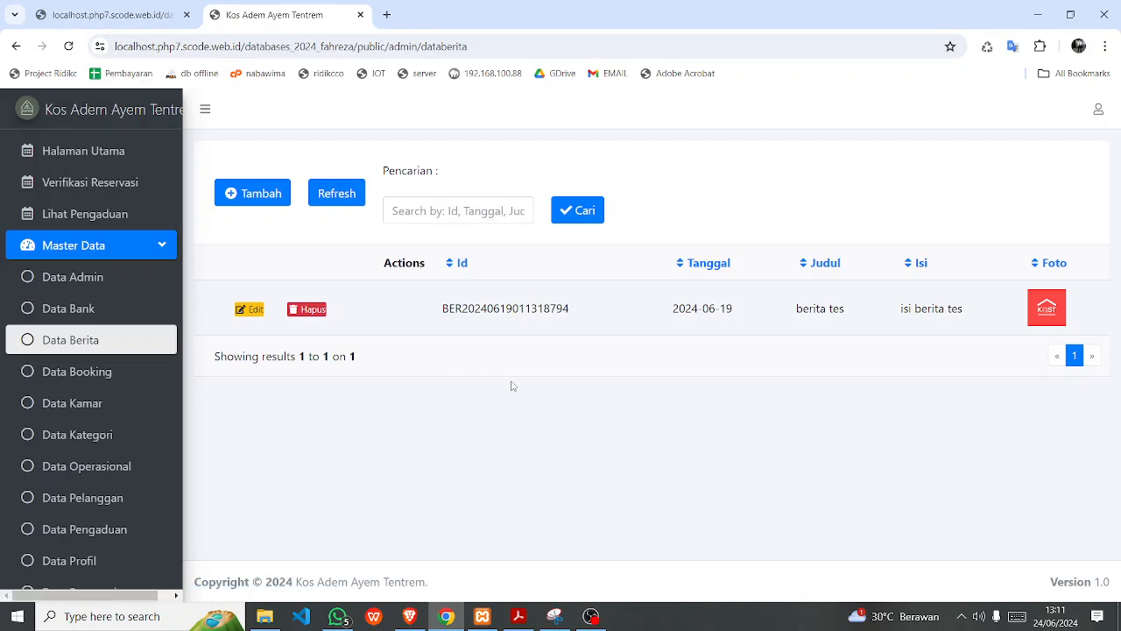
pyautogui.click(148, 14)
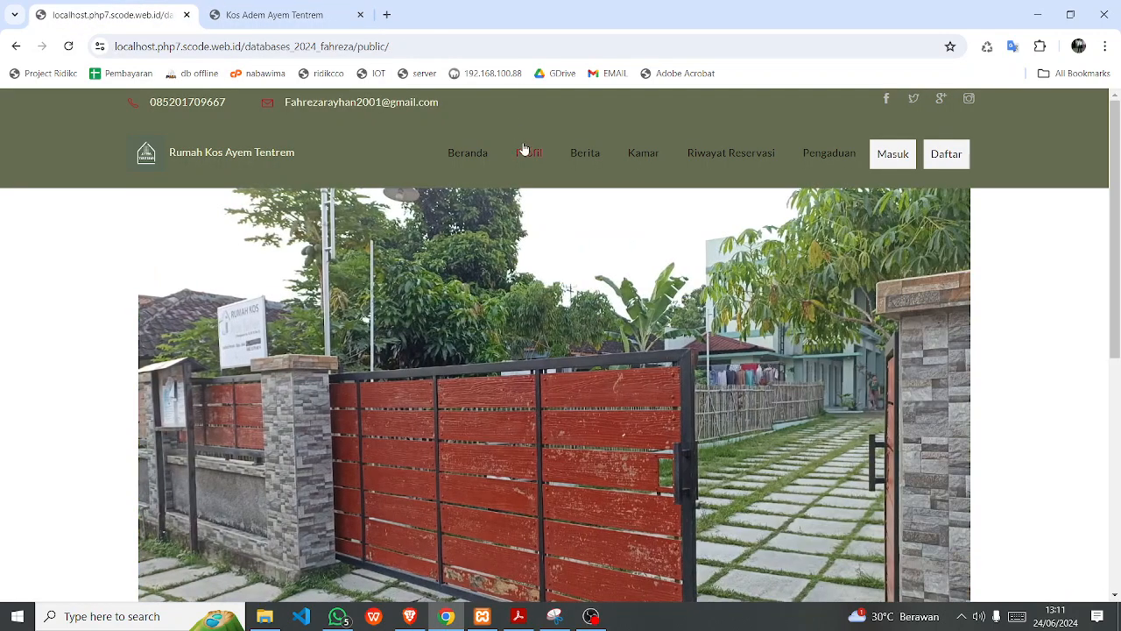
pyautogui.click(267, 14)
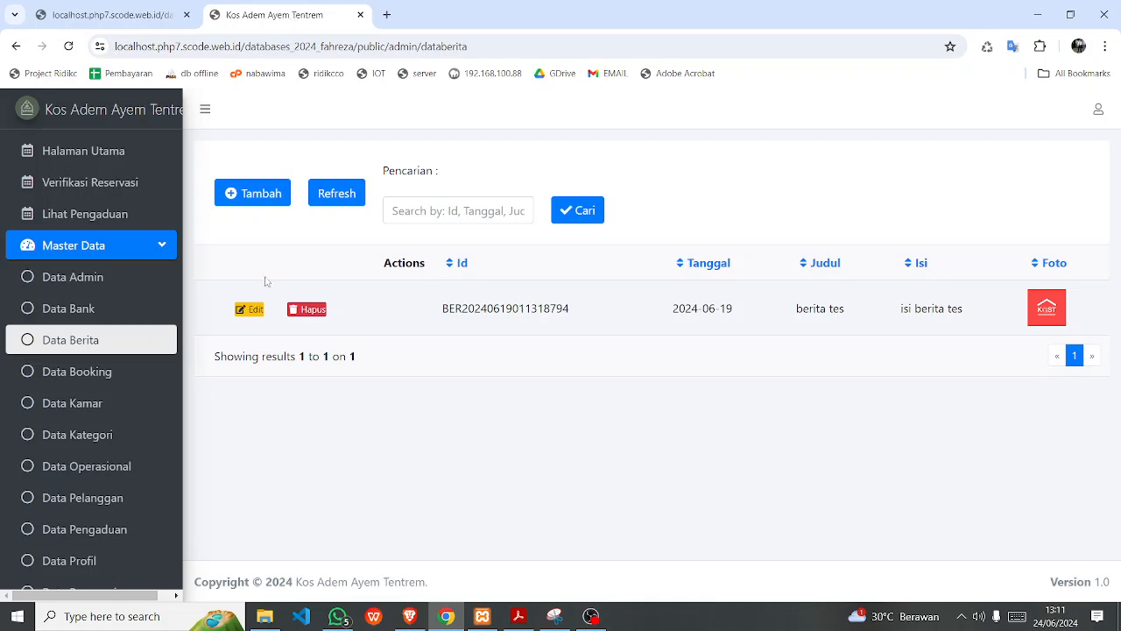
# Review the Data Booking table against the public Kamar listing, then open Data Kamar.
pyautogui.click(97, 381)
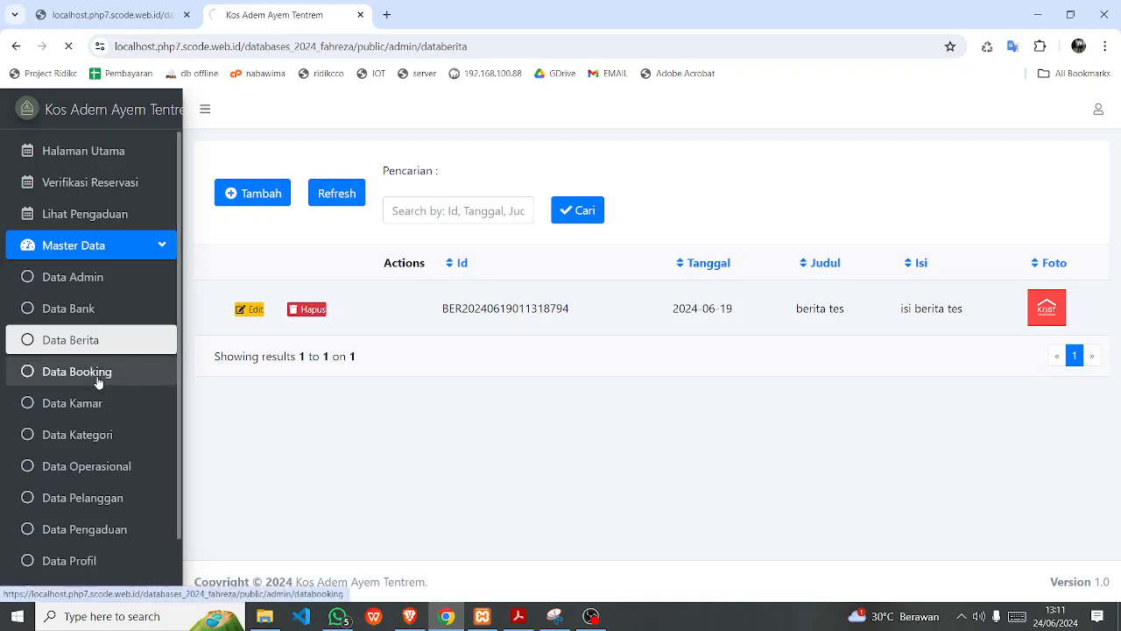
pyautogui.click(103, 17)
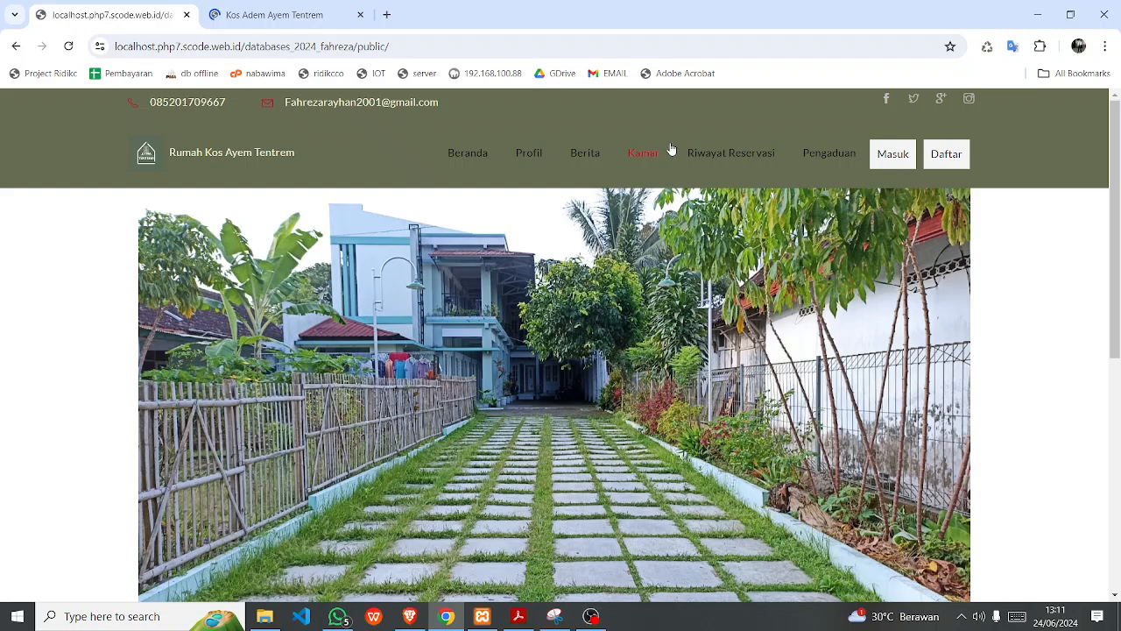
pyautogui.click(655, 158)
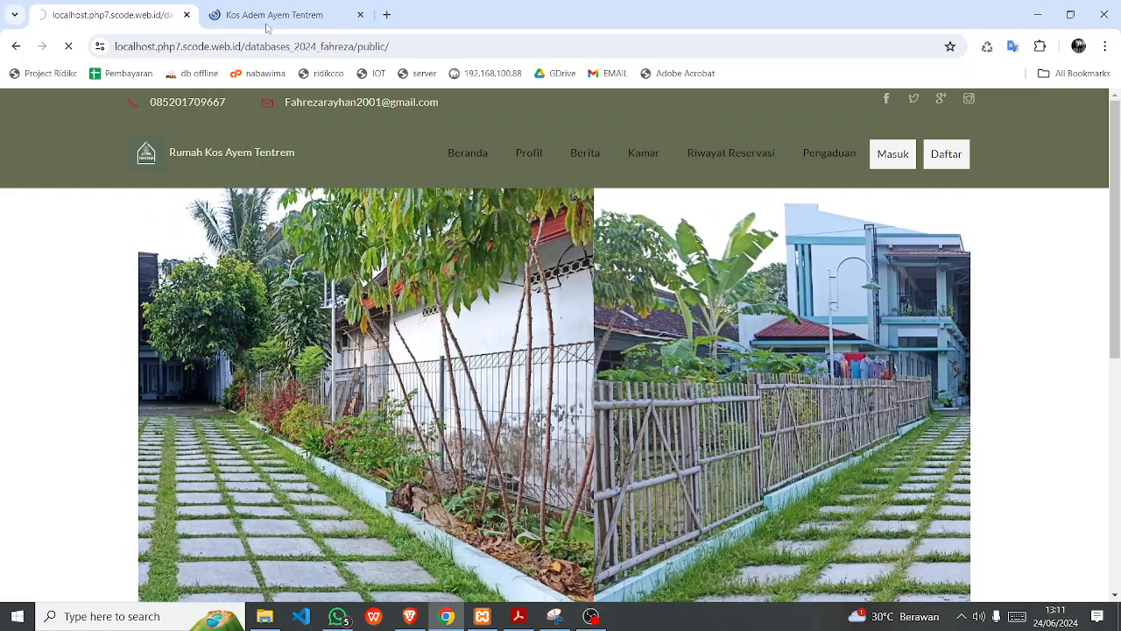
pyautogui.click(268, 27)
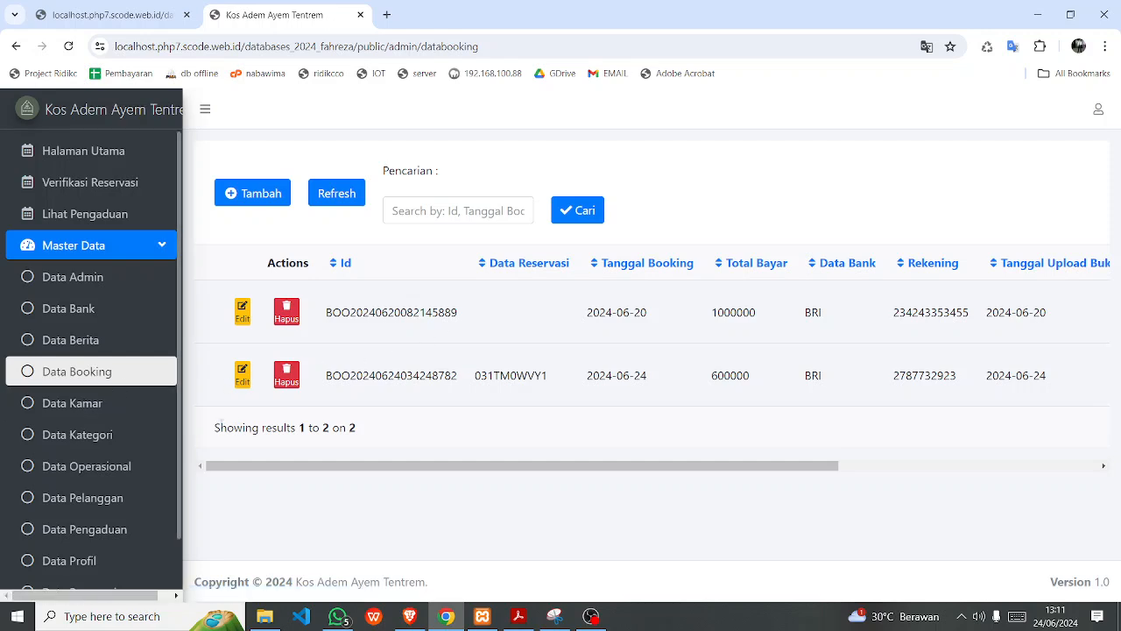
pyautogui.click(88, 402)
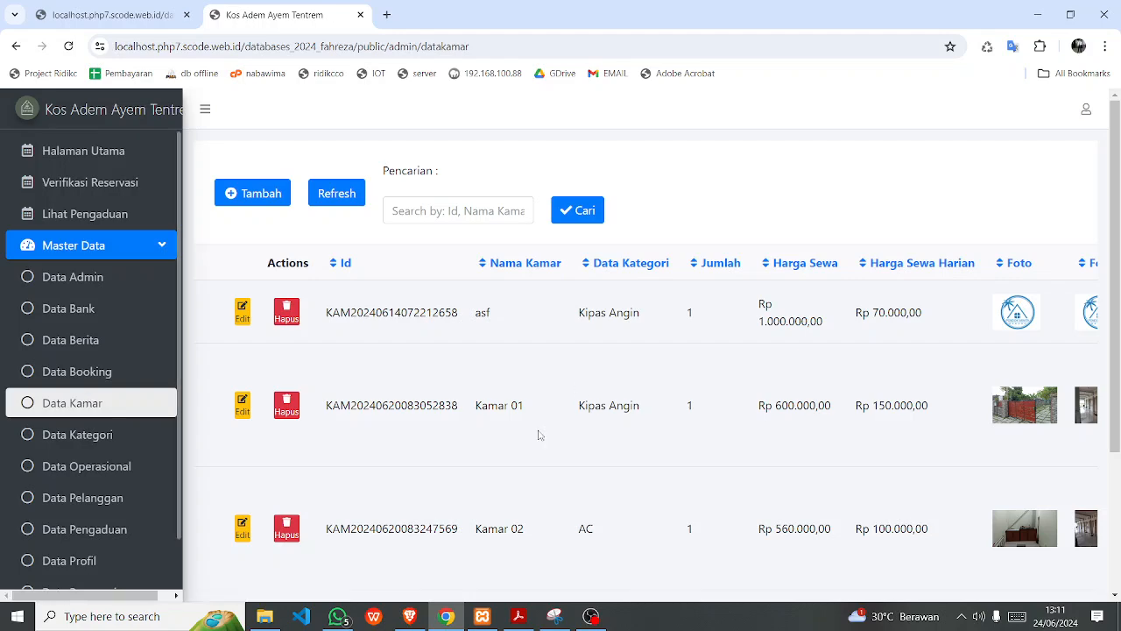
# Scroll through all columns of the four-room Data Kamar table, then open Data Kategori.
pyautogui.scroll(-2, 539, 434)
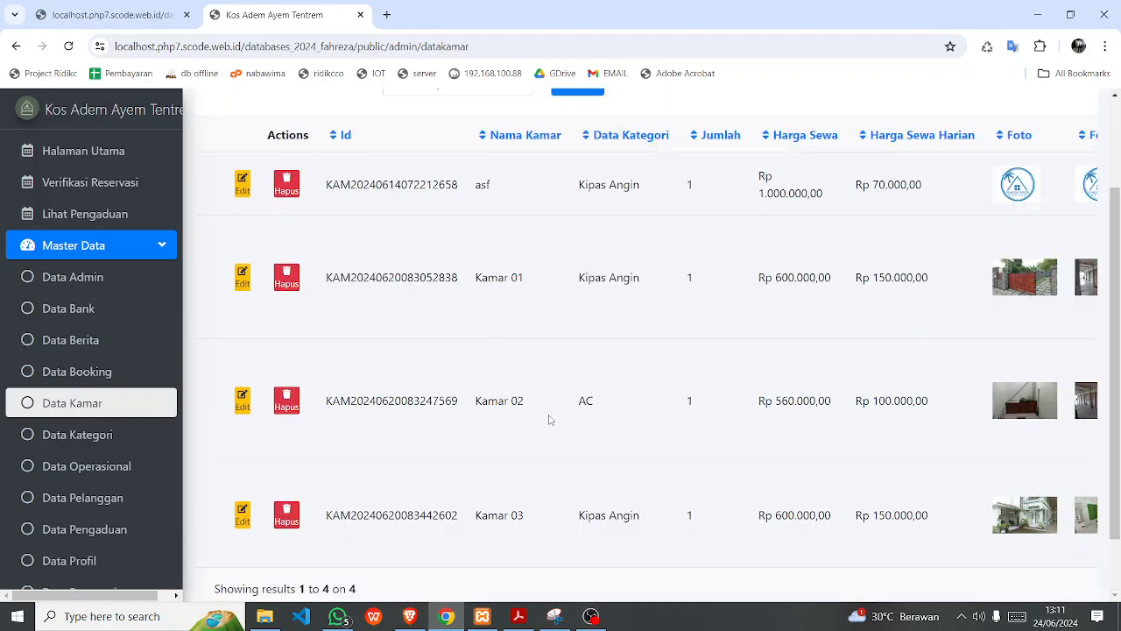
pyautogui.scroll(-1, 550, 420)
pyautogui.moveTo(501, 554); pyautogui.dragTo(745, 556)
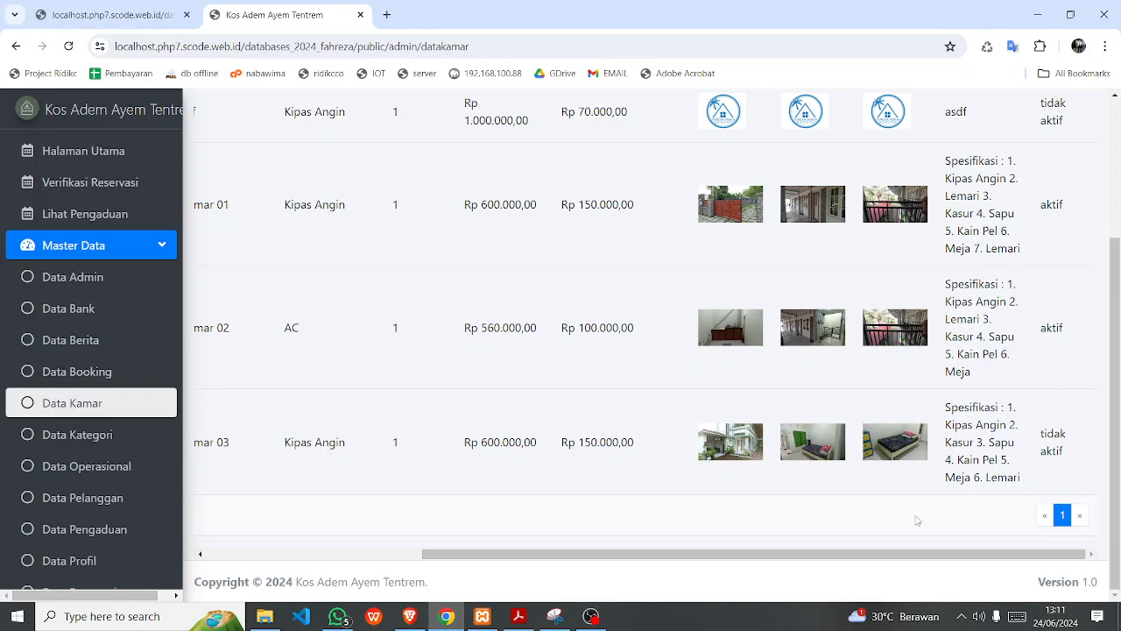
pyautogui.moveTo(781, 555); pyautogui.dragTo(490, 565)
pyautogui.moveTo(569, 551); pyautogui.dragTo(448, 544)
pyautogui.scroll(3, 352, 407)
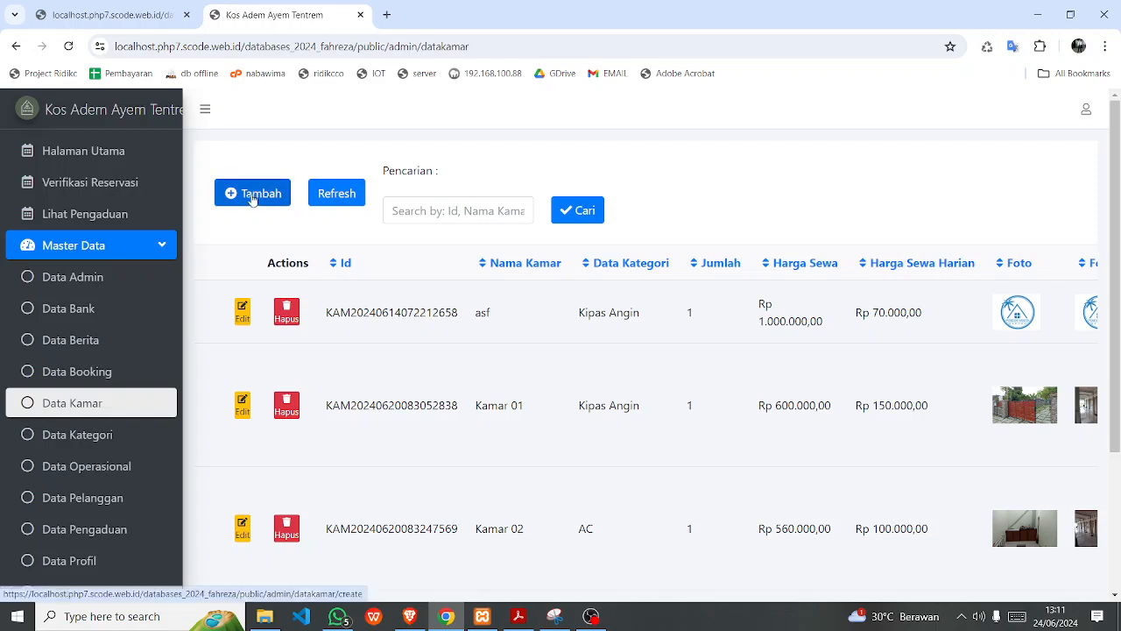
pyautogui.click(85, 446)
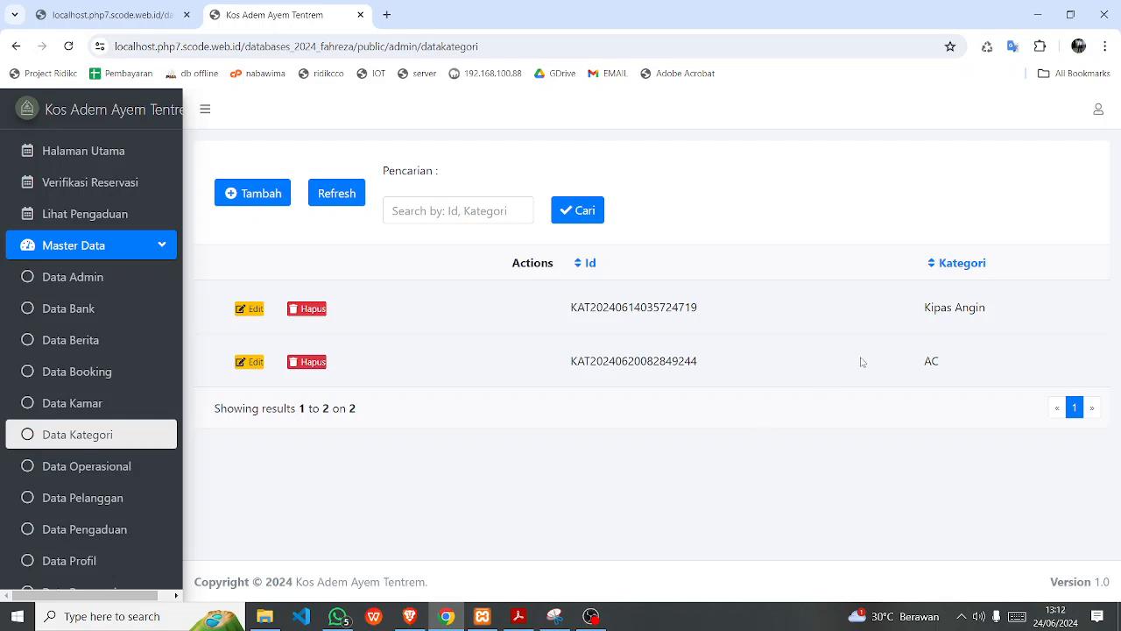
# Highlight the Kipas Angin and AC category names, then open the Data Operasional expense table.
pyautogui.moveTo(927, 321); pyautogui.dragTo(989, 322)
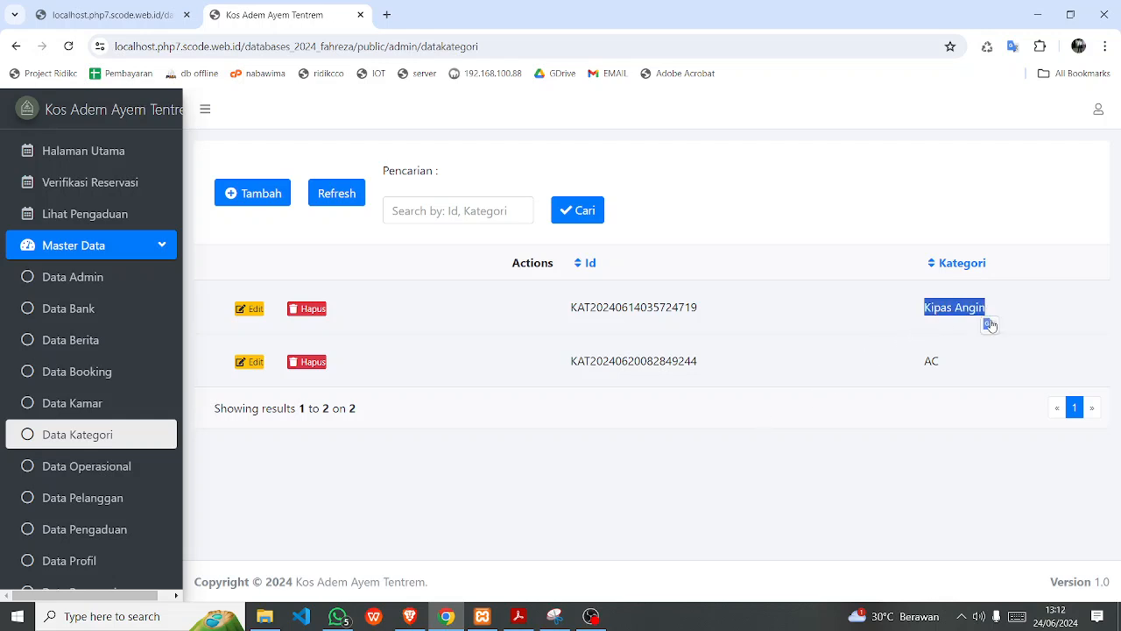
pyautogui.click(917, 360)
pyautogui.moveTo(924, 315); pyautogui.dragTo(1048, 325)
pyautogui.click(907, 314)
pyautogui.moveTo(916, 376); pyautogui.dragTo(960, 376)
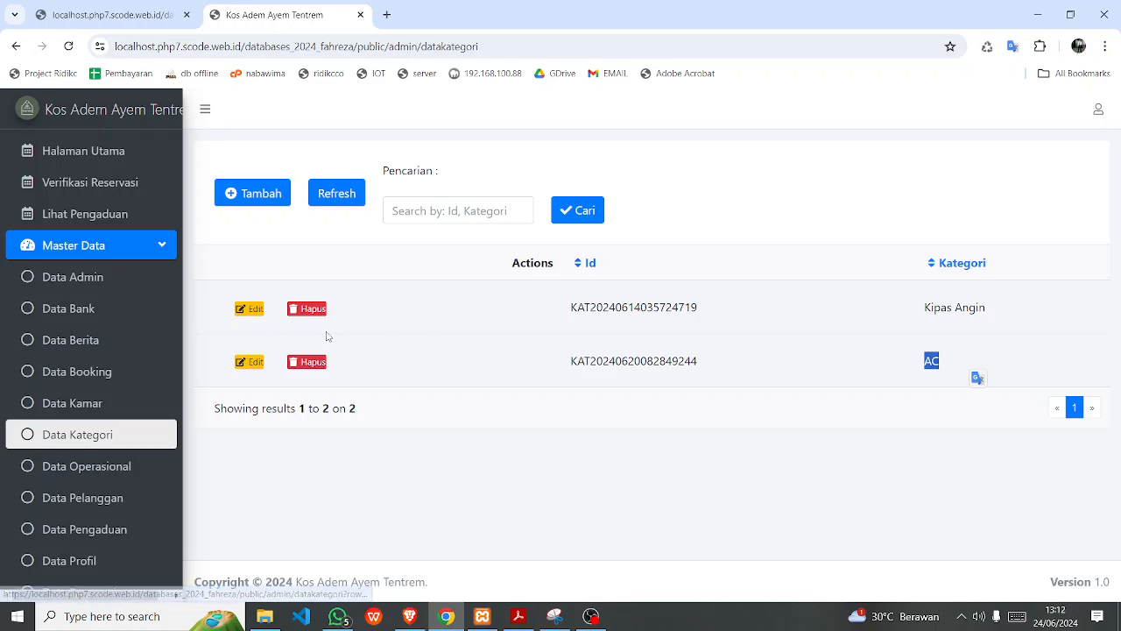
pyautogui.click(951, 300)
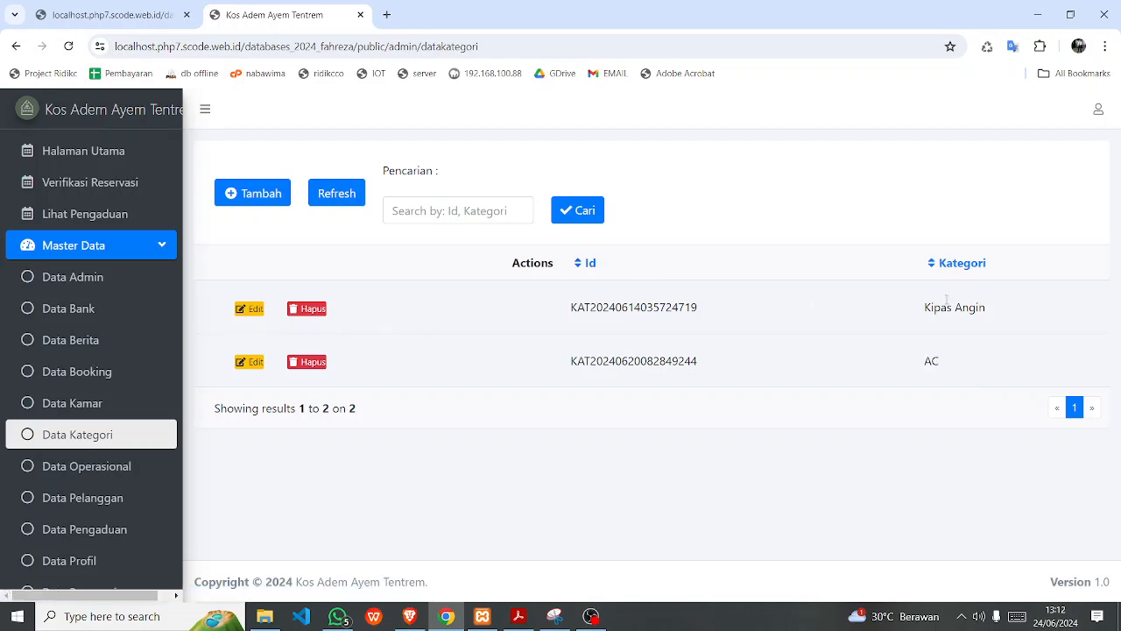
pyautogui.click(116, 467)
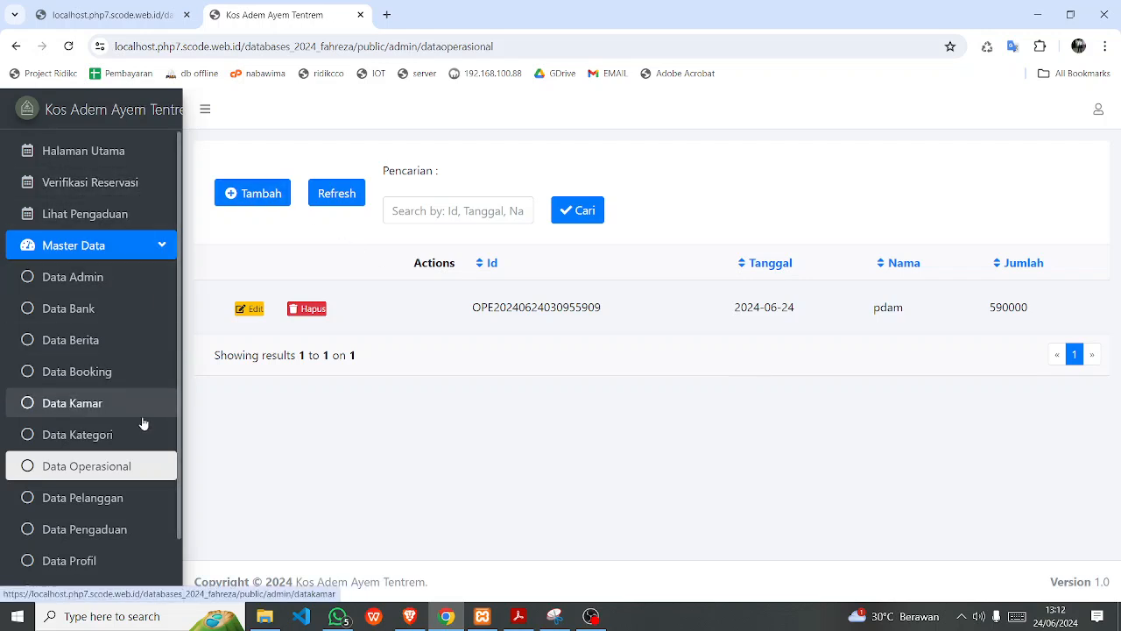
# Open Data Pelanggan, then bring up the public registration form and its name field.
pyautogui.click(102, 513)
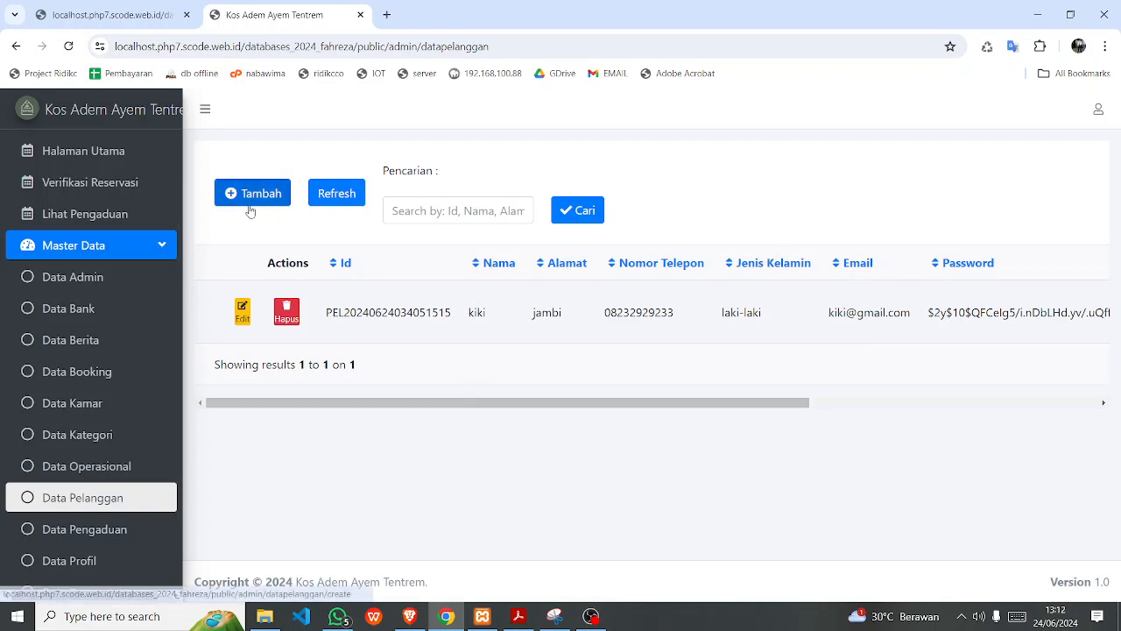
pyautogui.click(132, 17)
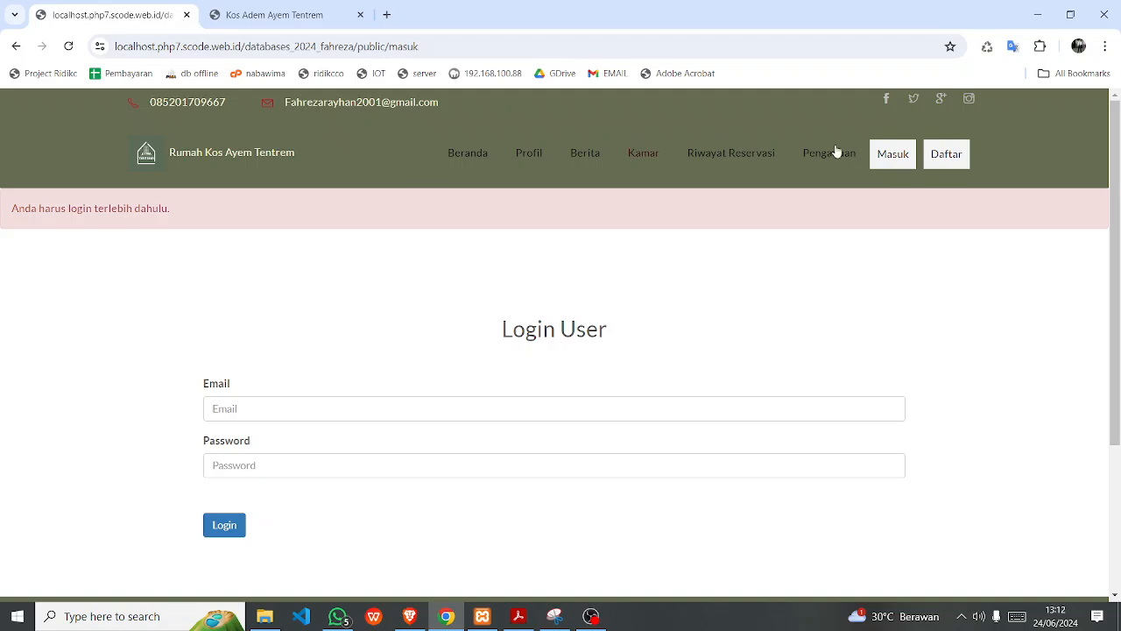
pyautogui.click(956, 168)
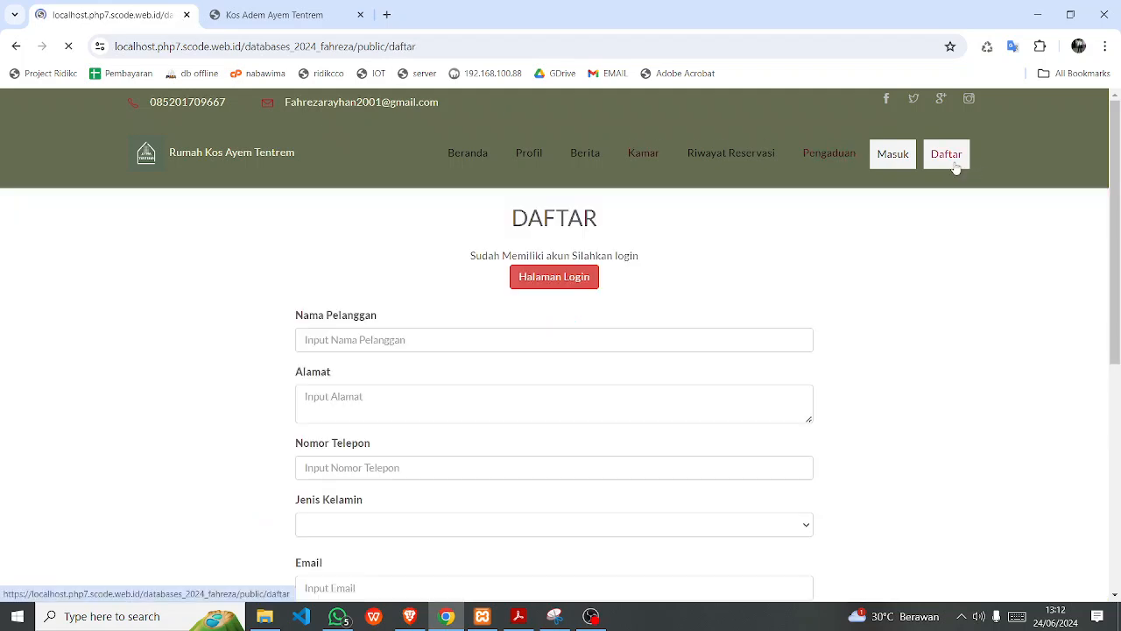
pyautogui.scroll(-2, 356, 375)
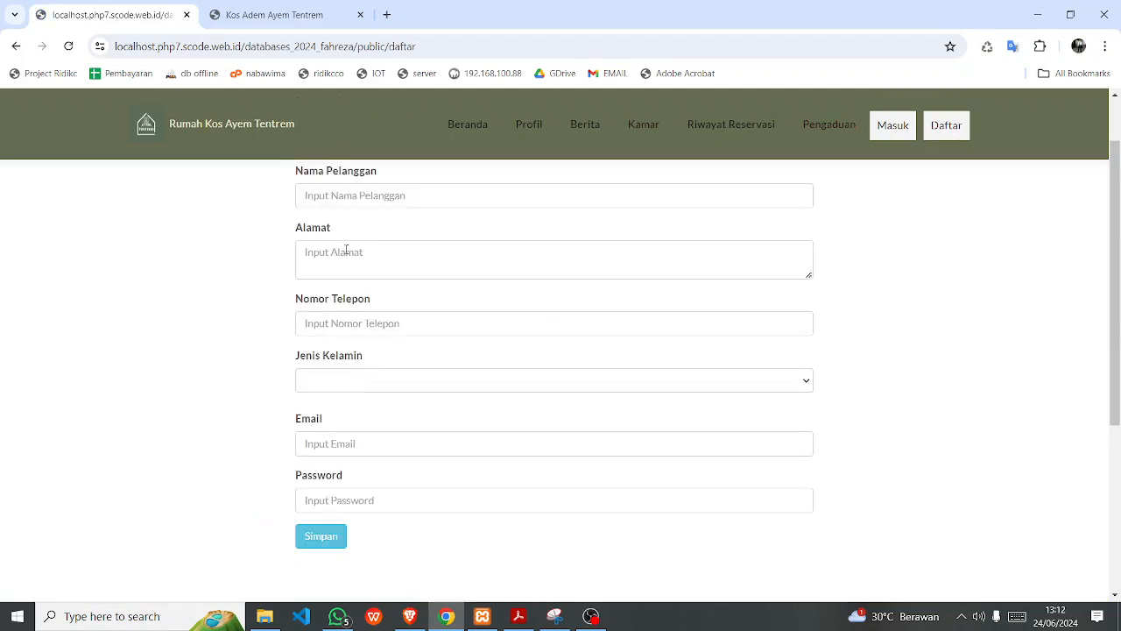
pyautogui.click(343, 195)
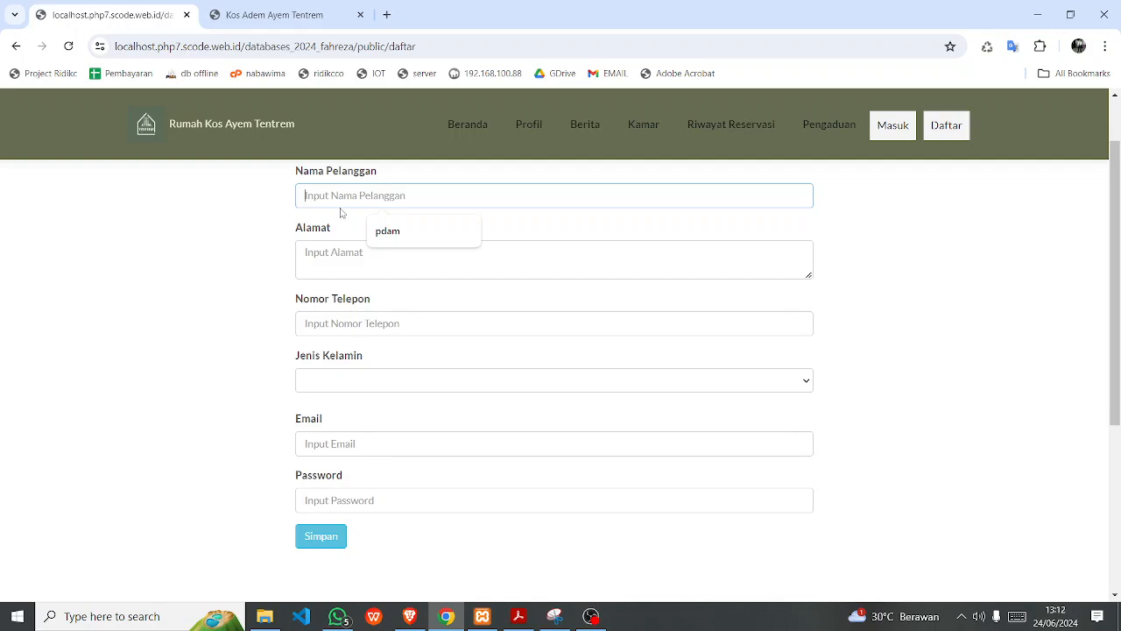
# Return to the Data Pelanggan table and scroll sideways through the single customer's columns.
pyautogui.click(268, 14)
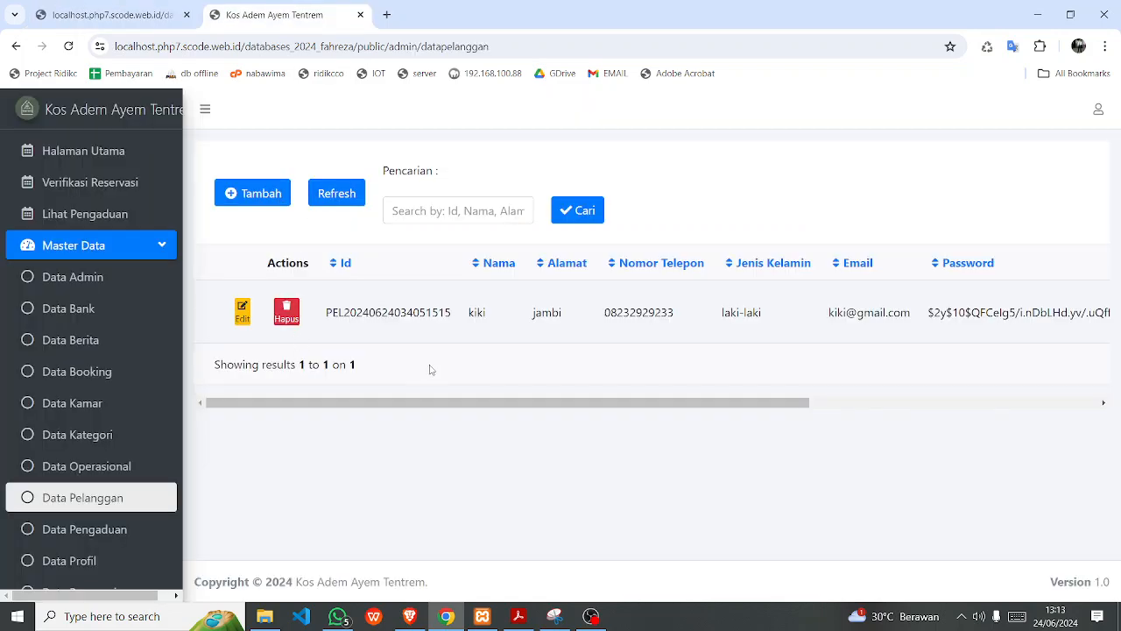
pyautogui.moveTo(417, 403); pyautogui.dragTo(316, 417)
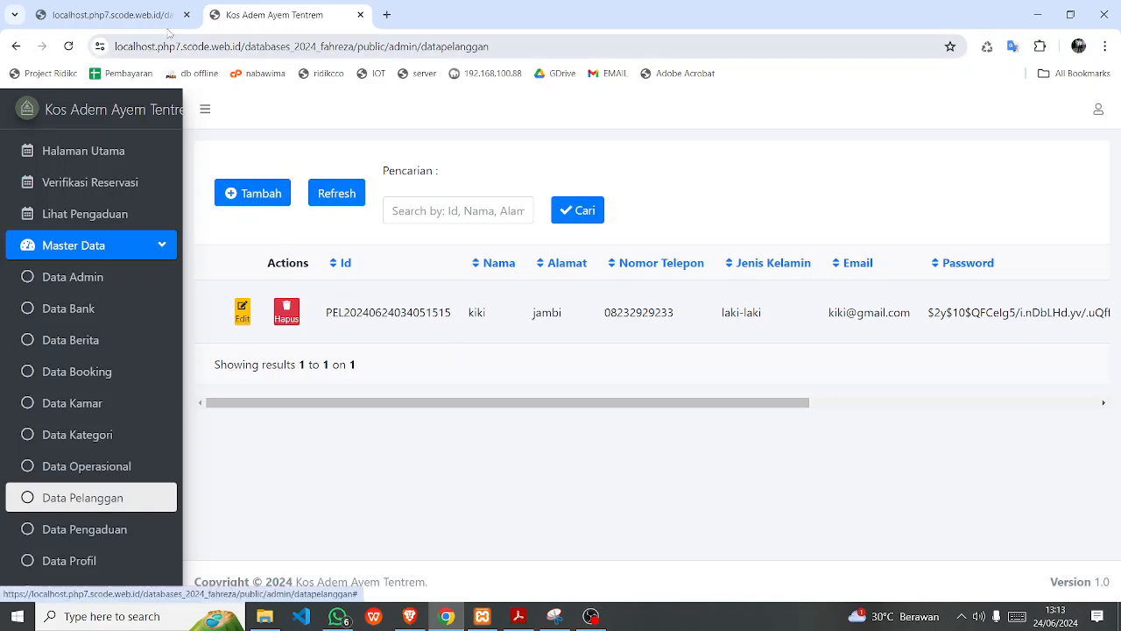
pyautogui.click(132, 15)
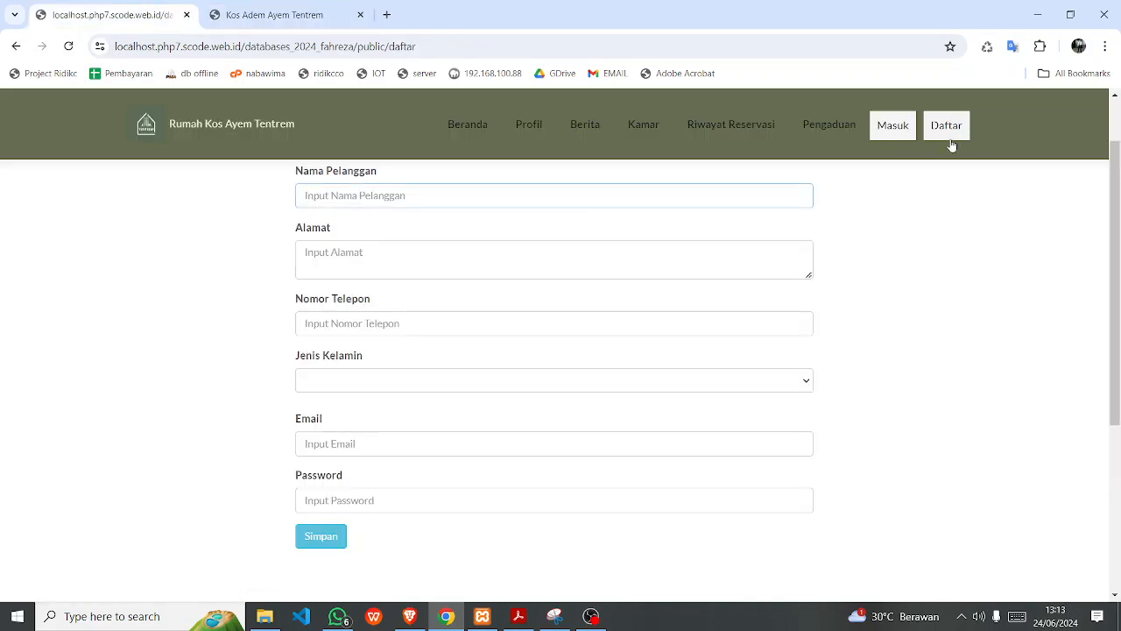
pyautogui.click(284, 15)
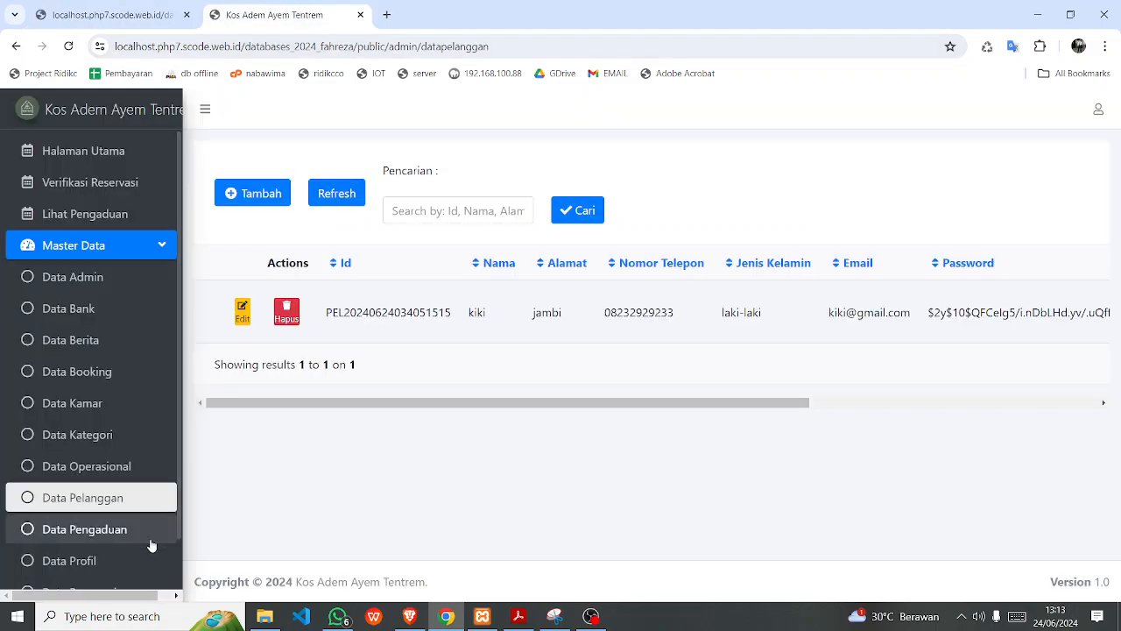
pyautogui.scroll(-1, 149, 543)
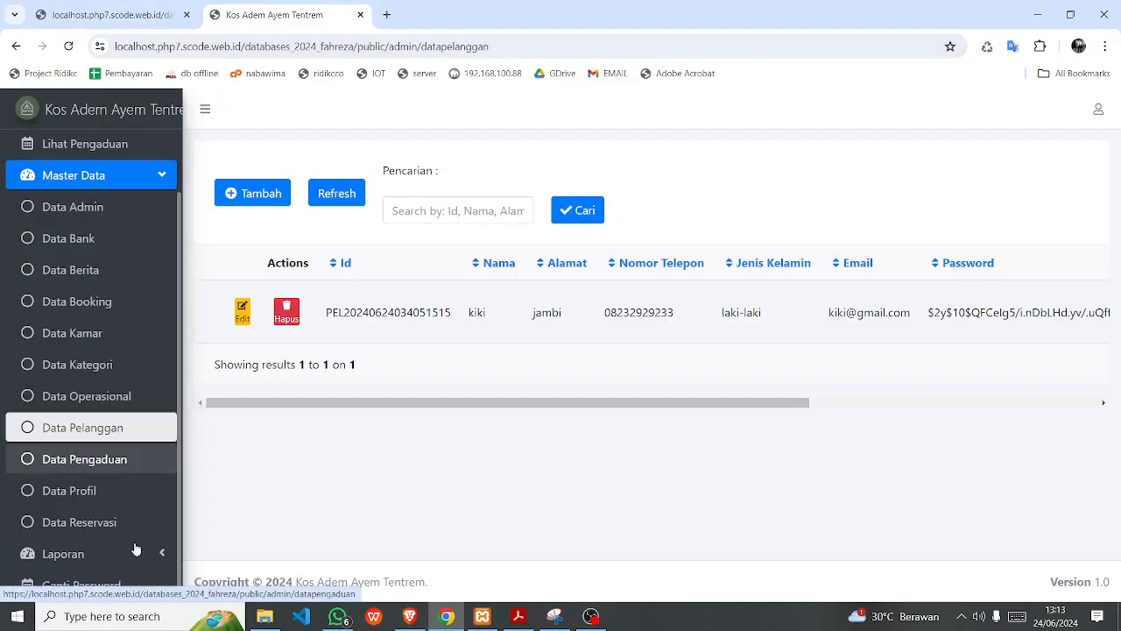
# View the Data Pengaduan complaints page, glance at the public form, then open Data Profil.
pyautogui.click(92, 464)
pyautogui.click(154, 9)
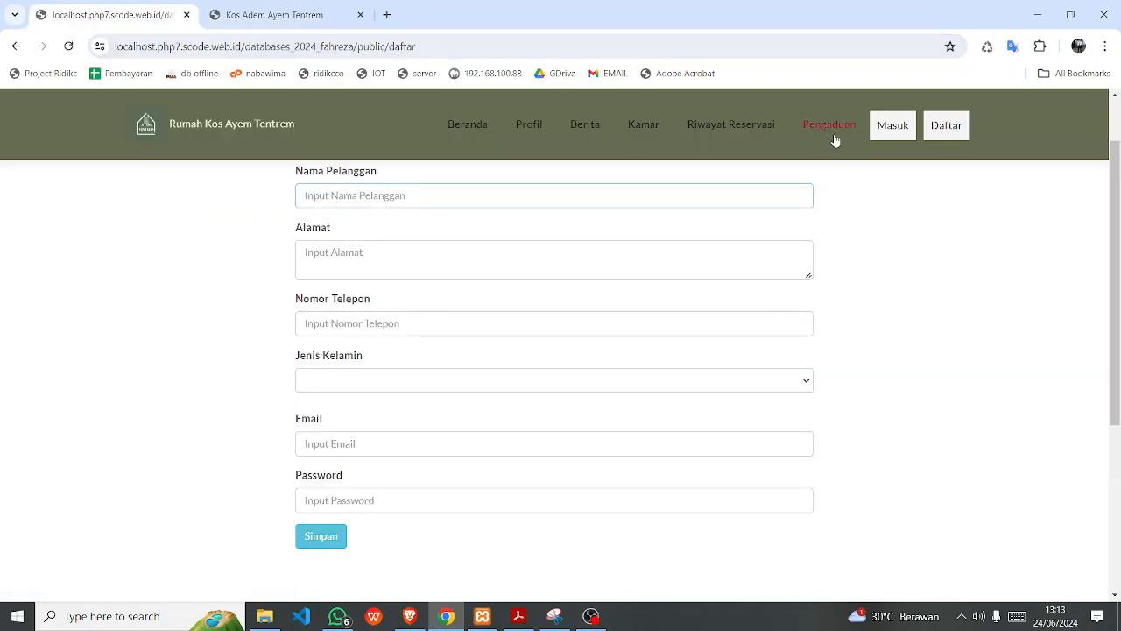
pyautogui.click(285, 20)
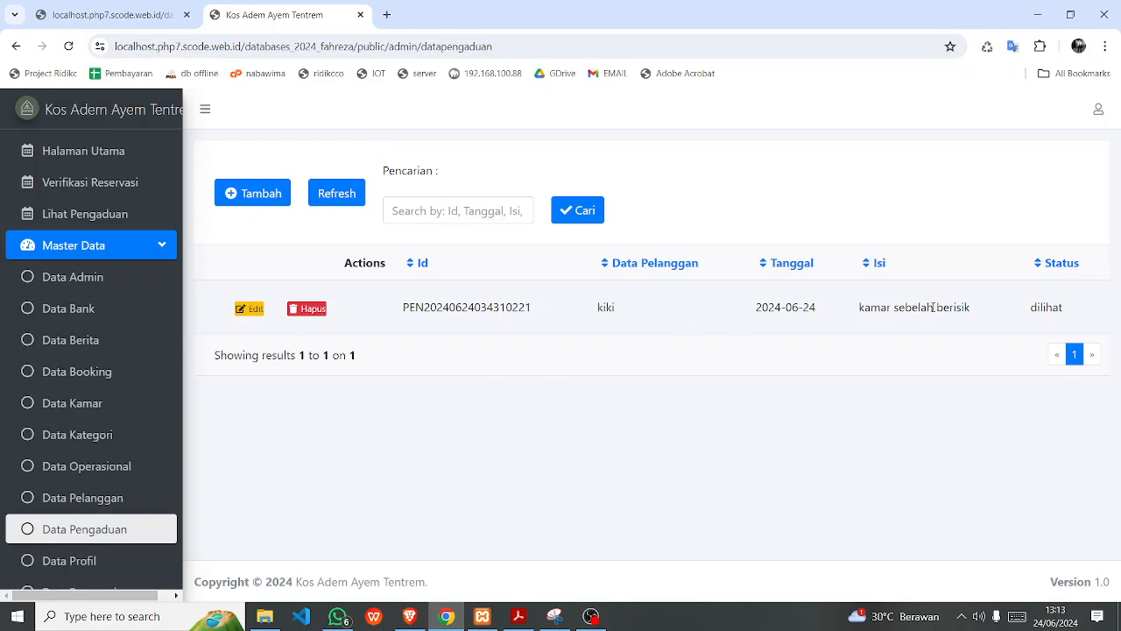
pyautogui.click(99, 563)
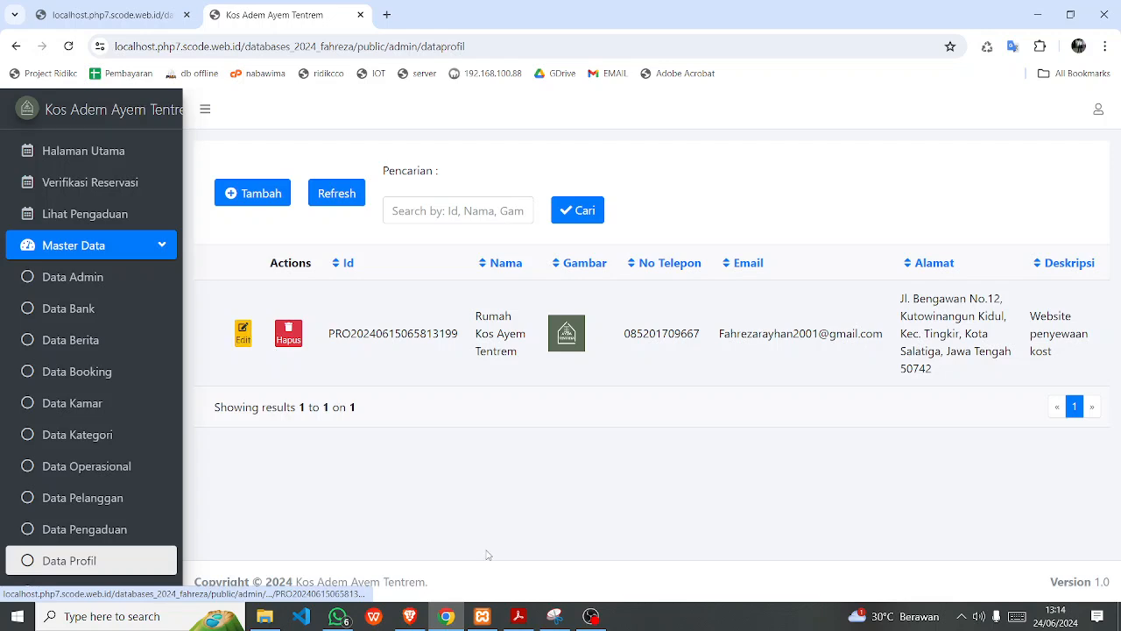
# View the one-record Data Reservasi table, then return to the public Daftar form.
pyautogui.scroll(-1, 155, 464)
pyautogui.scroll(1, 134, 474)
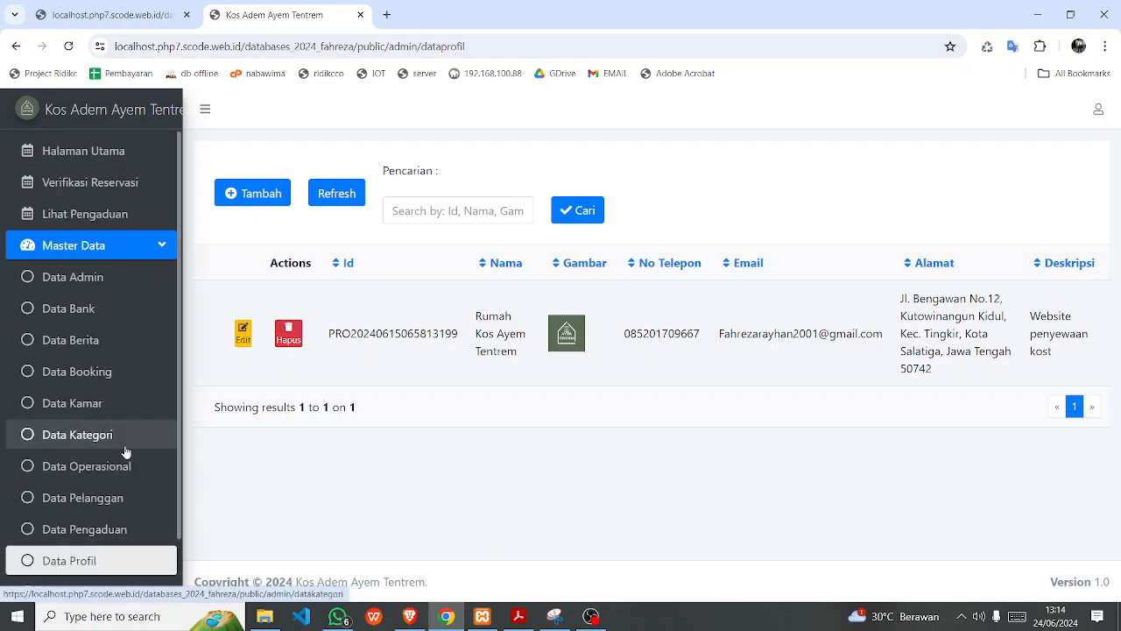
pyautogui.scroll(-1, 123, 477)
pyautogui.click(95, 526)
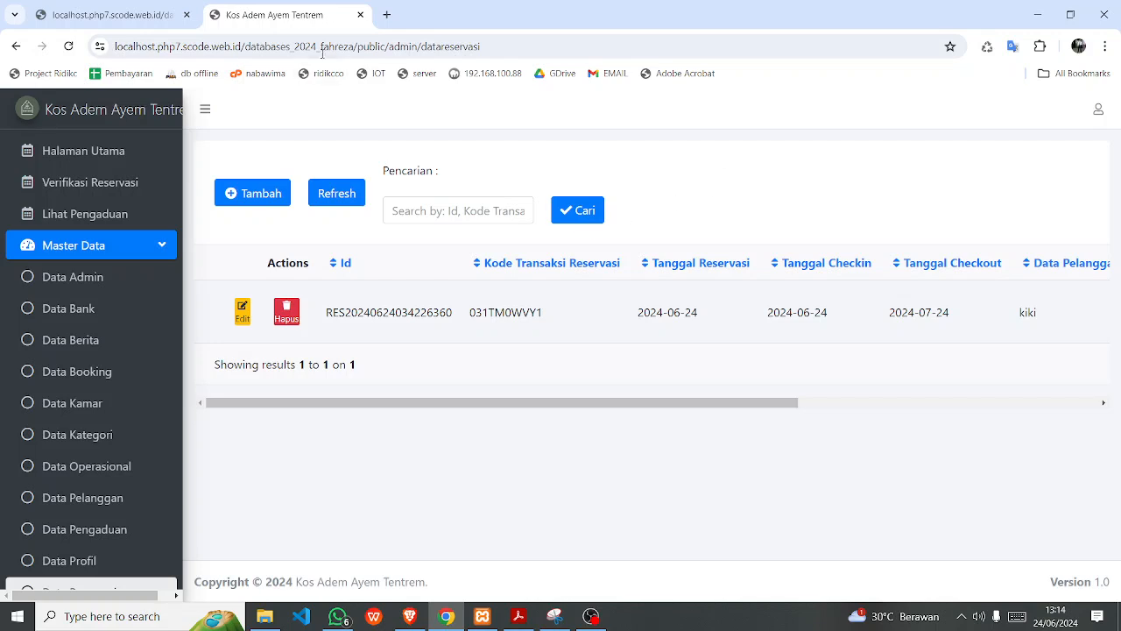
pyautogui.click(158, 15)
# Reload the form and enter the customer's name, address, phone number and gender laki-laki.
pyautogui.scroll(2, 967, 338)
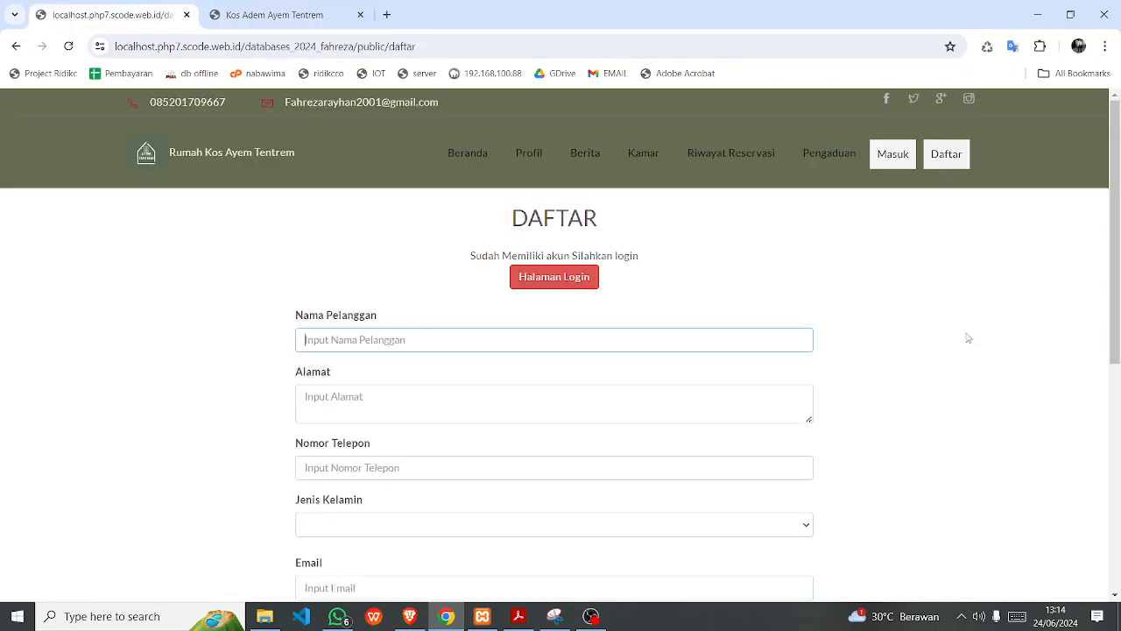
pyautogui.click(929, 172)
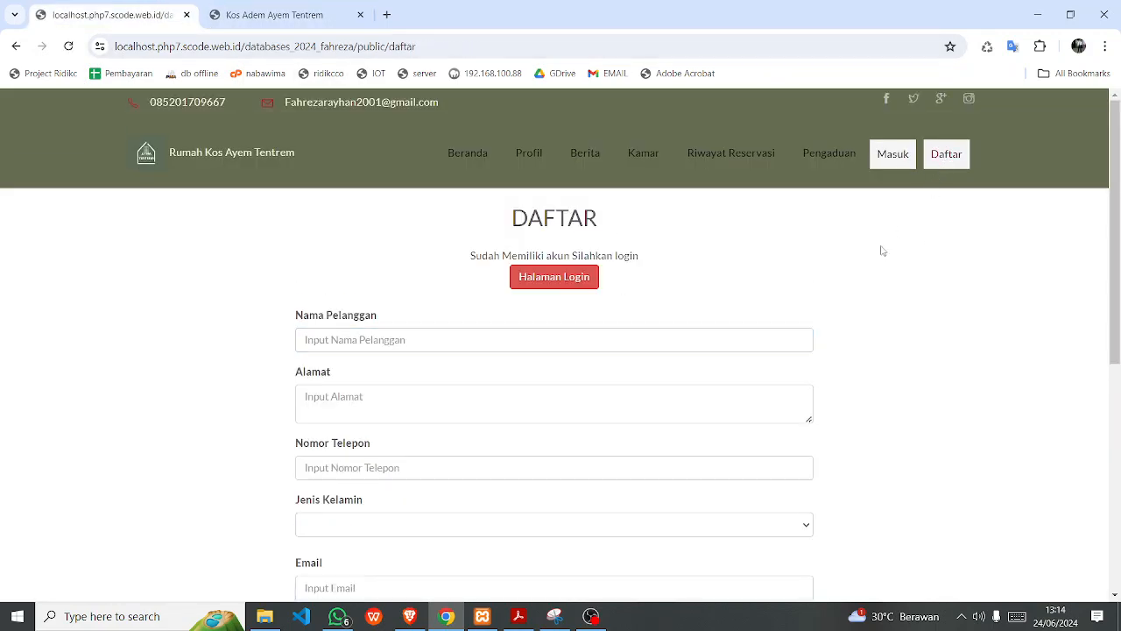
pyautogui.click(367, 346)
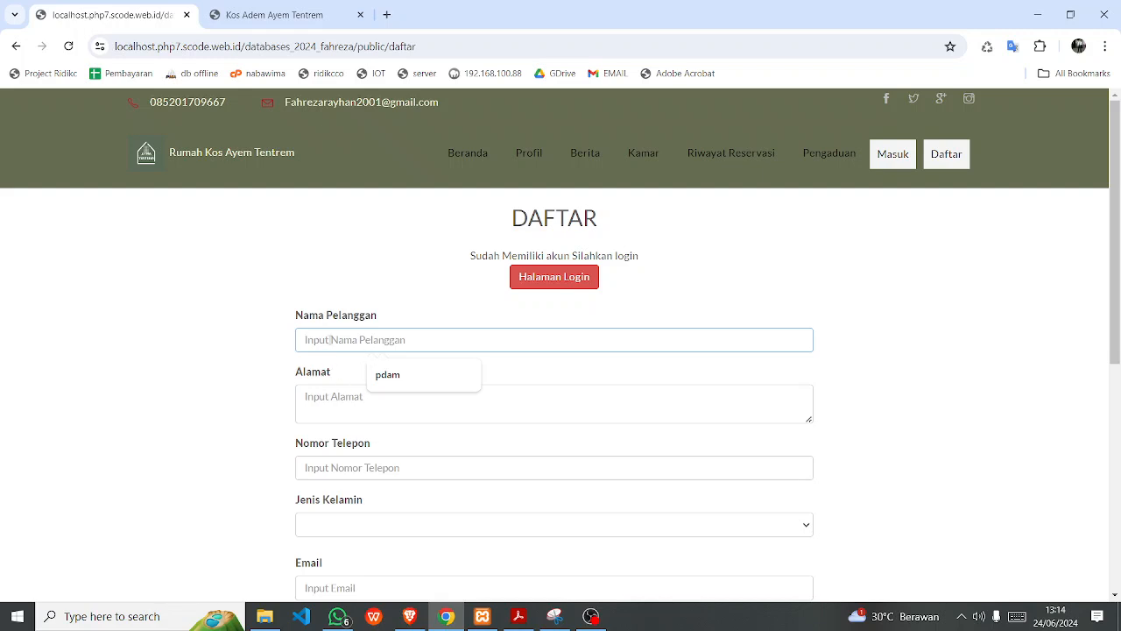
pyautogui.write('reza')
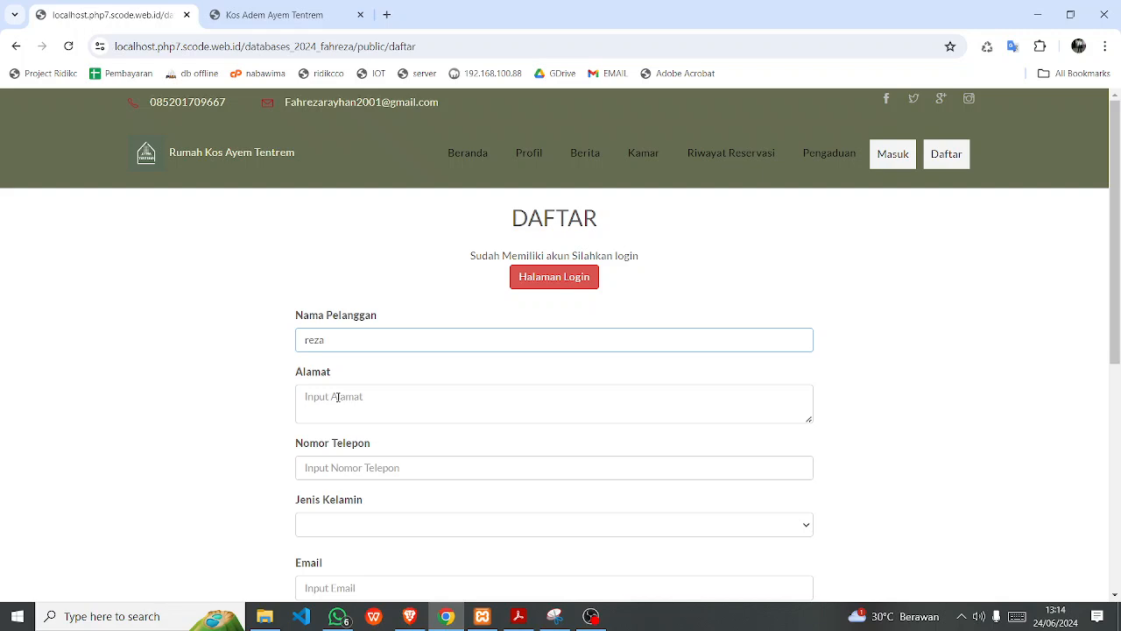
pyautogui.click(337, 397)
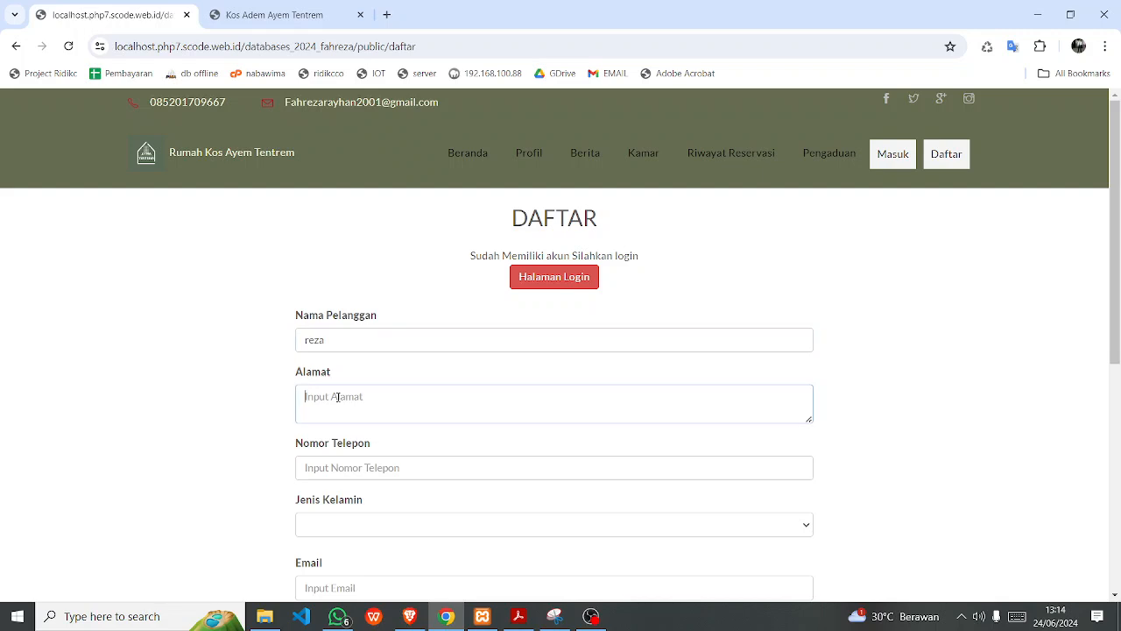
pyautogui.write('jakaarta')
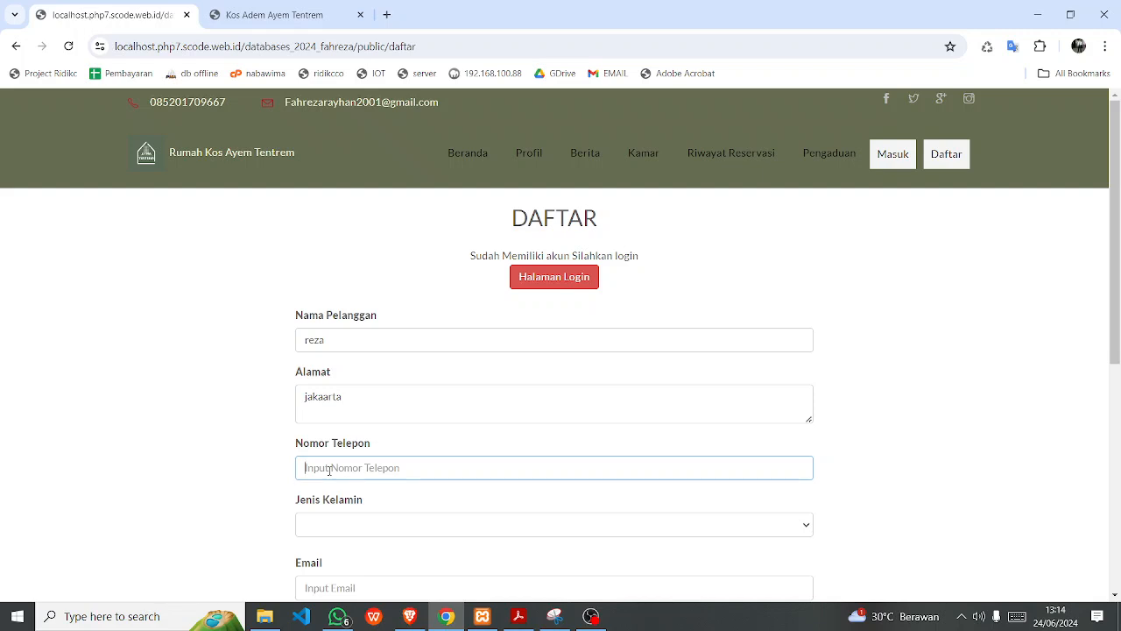
pyautogui.press('Tab')
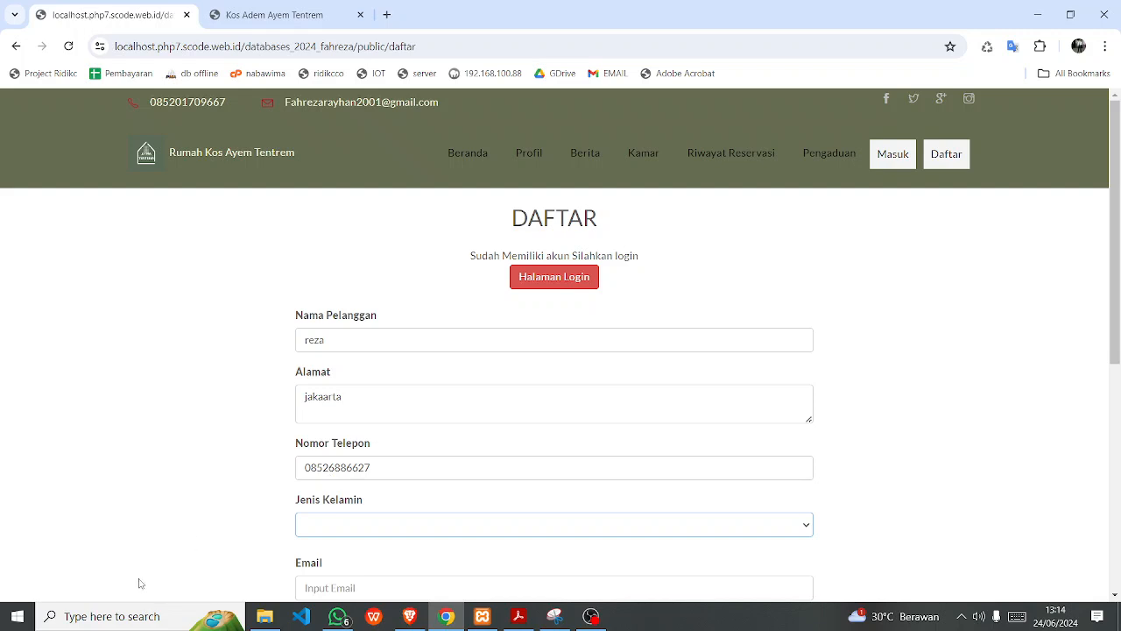
pyautogui.click(346, 524)
pyautogui.click(325, 555)
# Enter the customer's e-mail address and password, then submit the registration with Simpan.
pyautogui.scroll(-3, 322, 553)
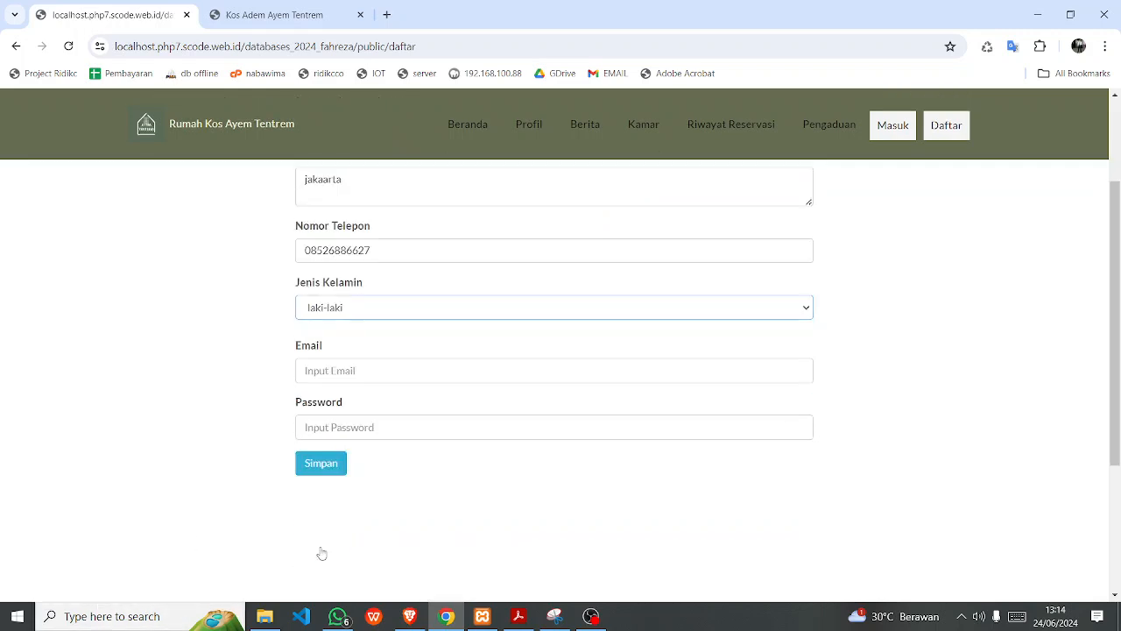
pyautogui.click(374, 426)
pyautogui.click(326, 362)
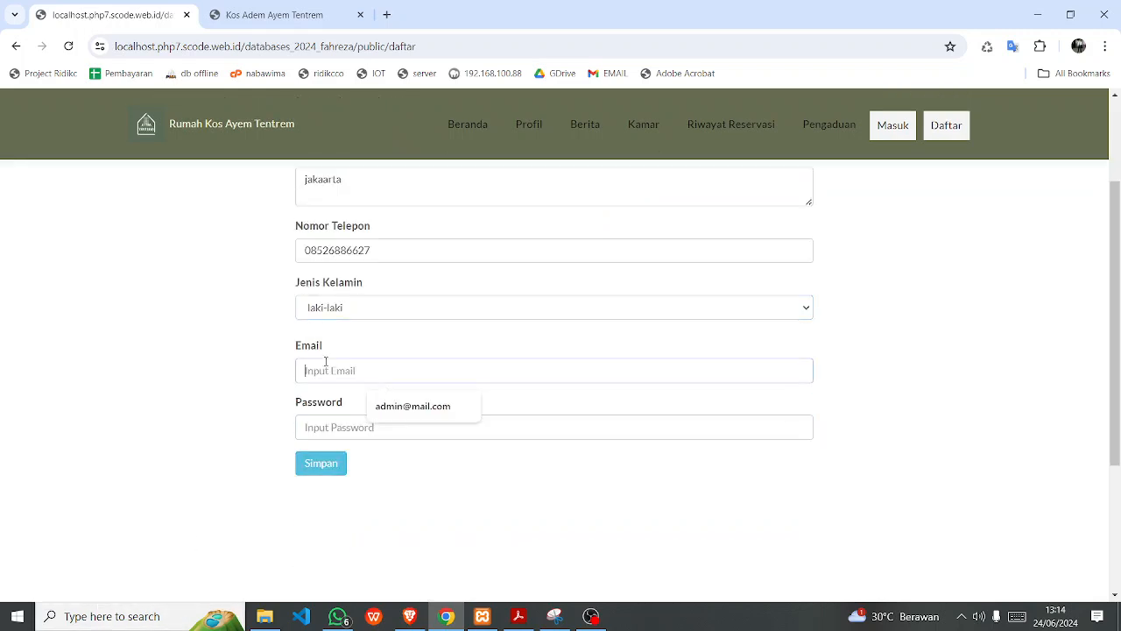
pyautogui.click(377, 407)
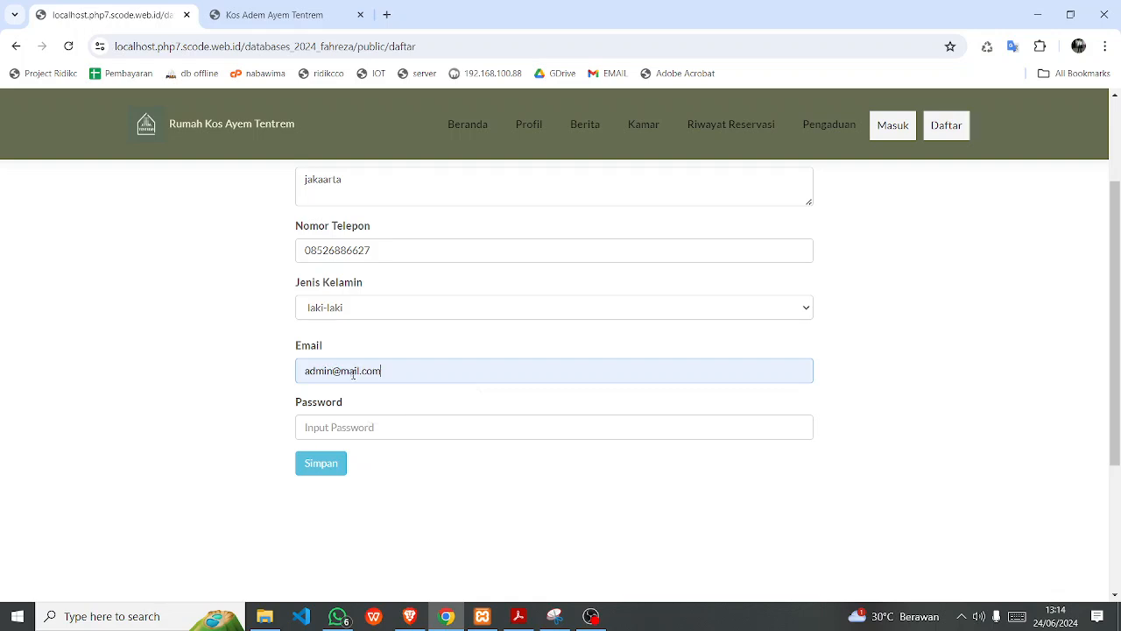
pyautogui.moveTo(334, 371); pyautogui.dragTo(147, 391)
pyautogui.write('reza')
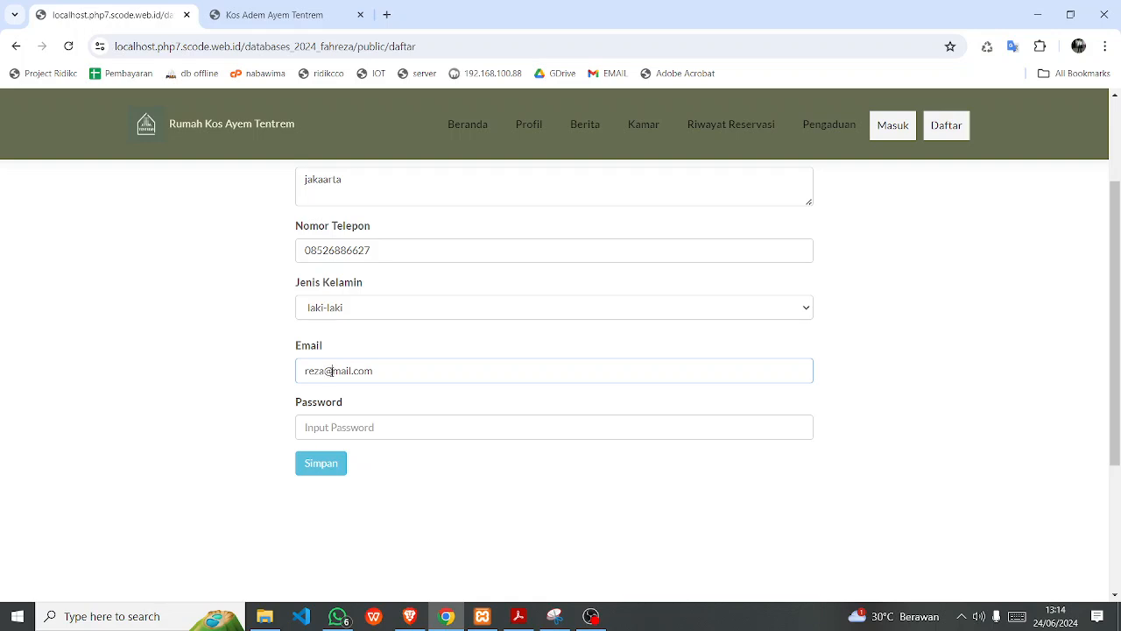
pyautogui.click(333, 371)
pyautogui.write('g')
pyautogui.click(357, 427)
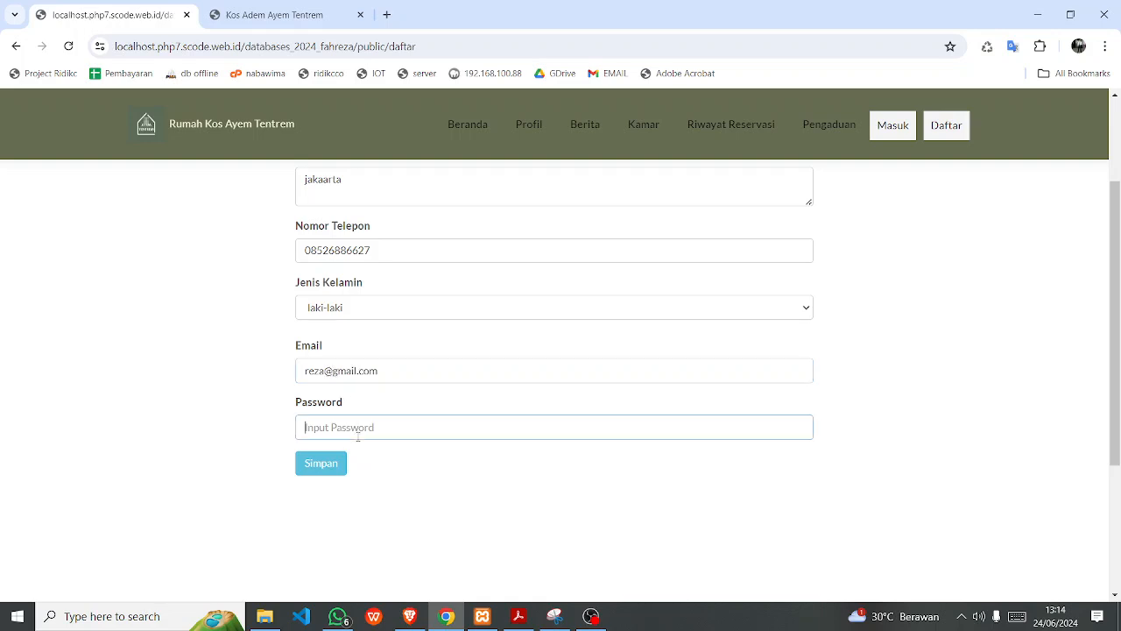
pyautogui.write('reza')
pyautogui.tripleClick(395, 366)
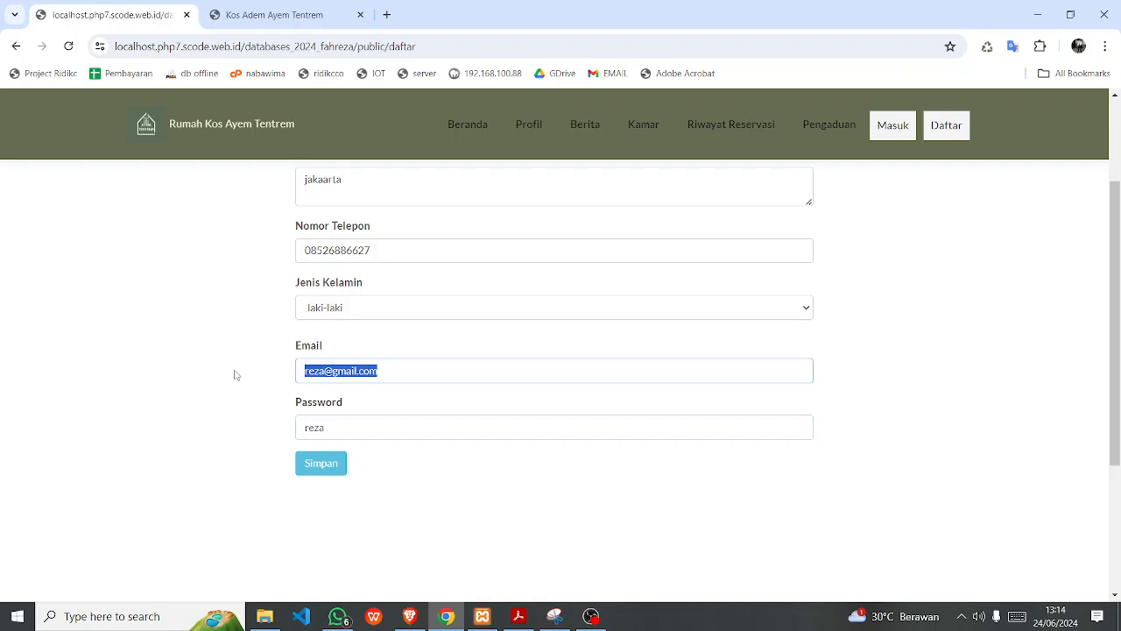
pyautogui.click(329, 470)
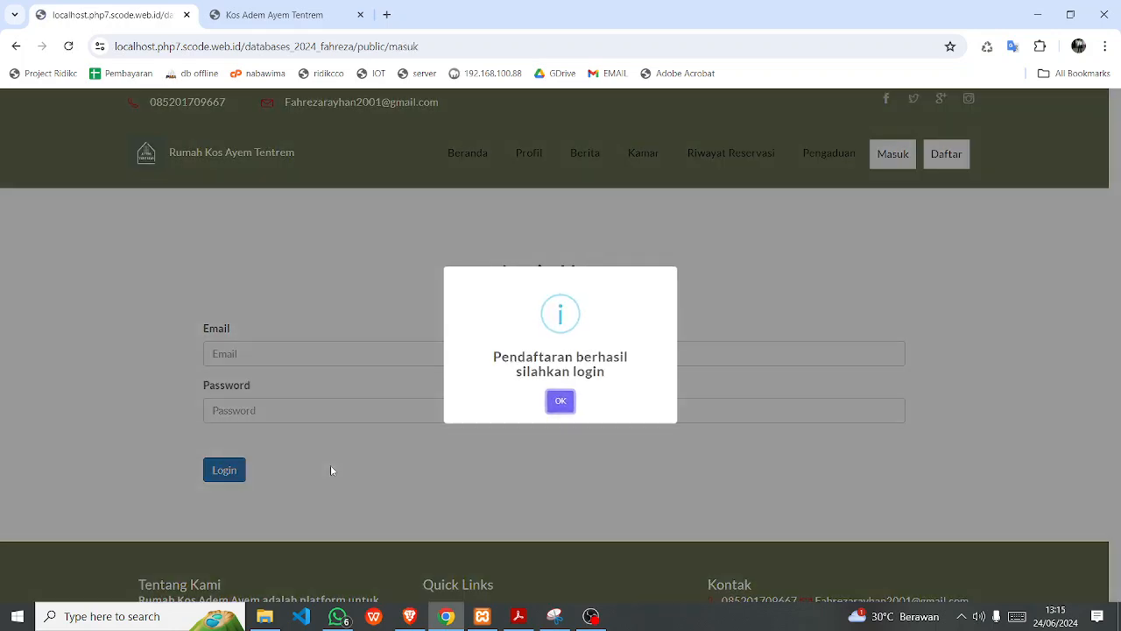
# Dismiss the registration message and log in with the new customer's saved e-mail and password.
pyautogui.click(560, 402)
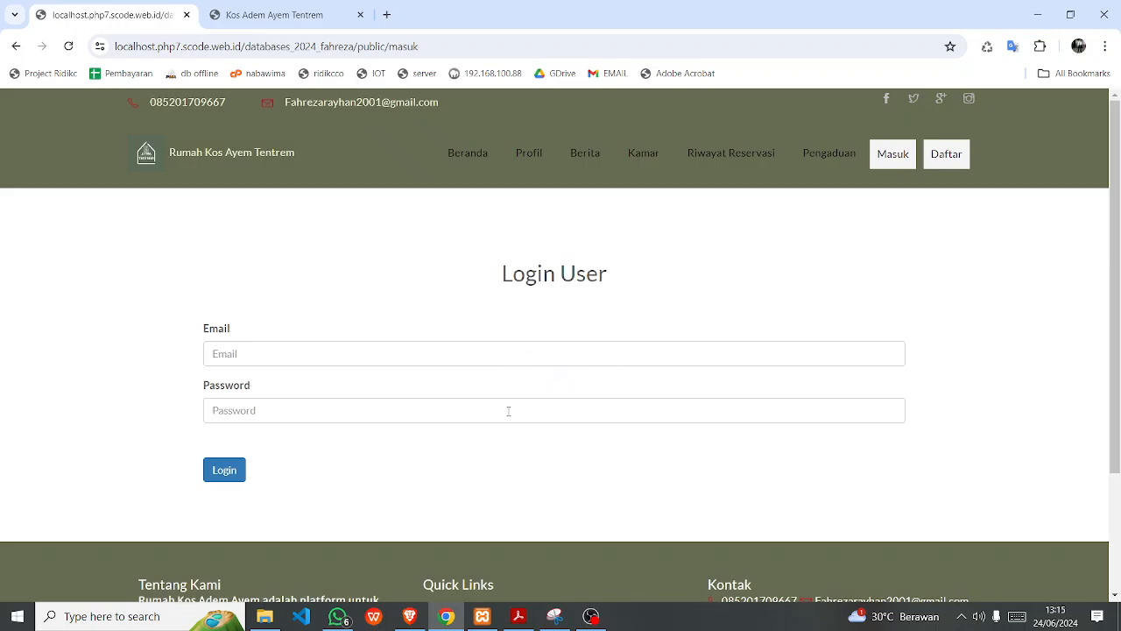
pyautogui.click(344, 346)
pyautogui.press('Down')
pyautogui.press('Down')
pyautogui.press('Return')
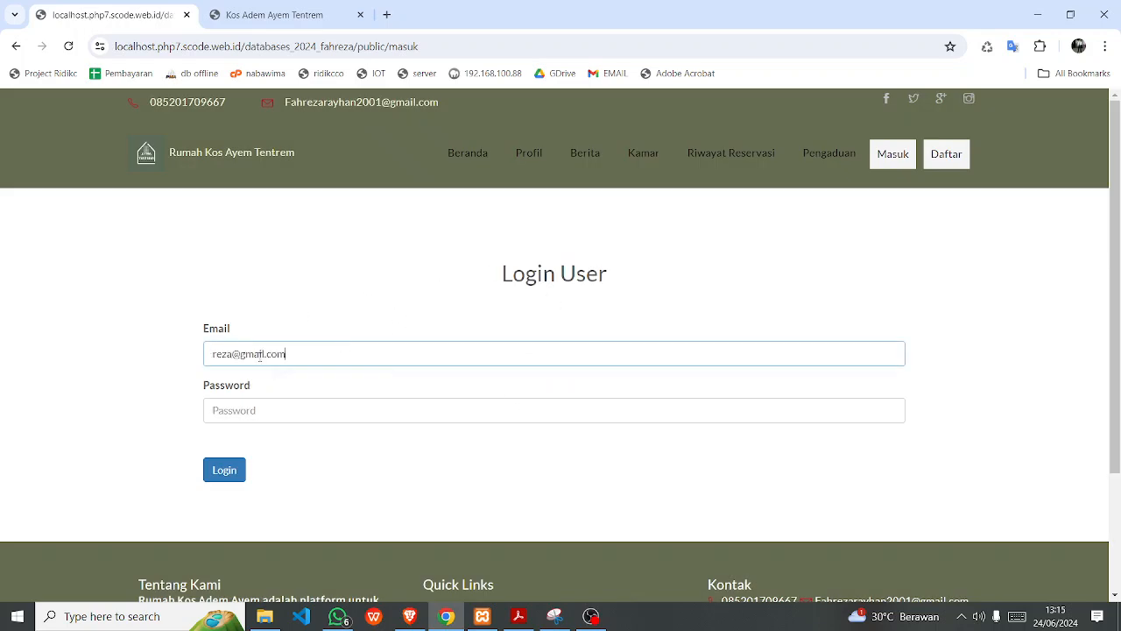
pyautogui.click(241, 404)
pyautogui.write('r')
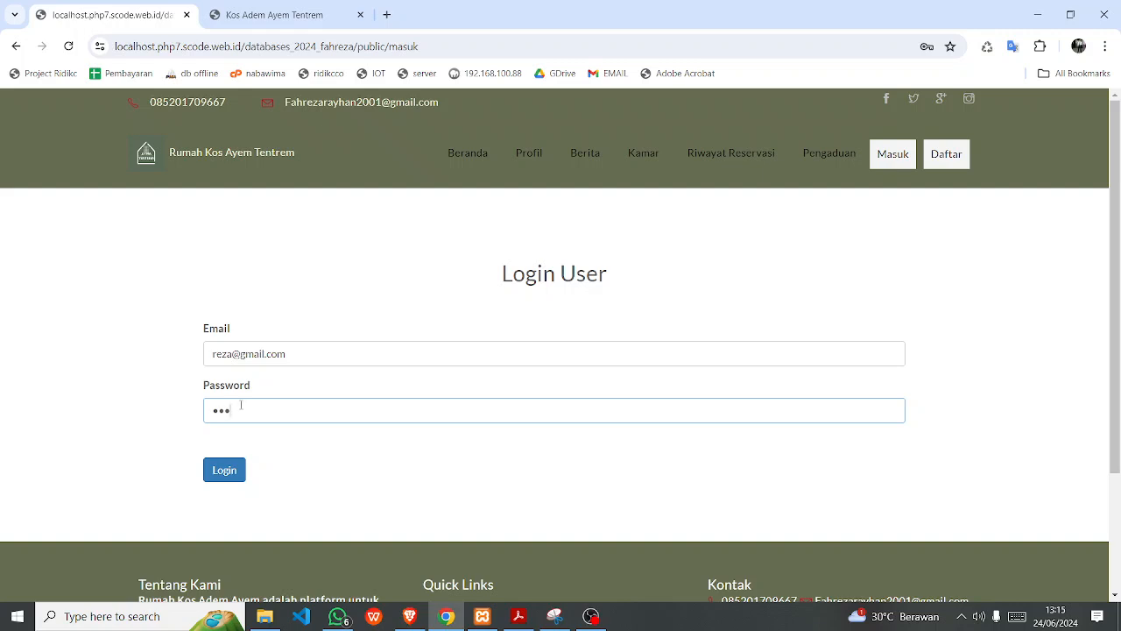
pyautogui.press('BackSpace')
pyautogui.press('BackSpace')
pyautogui.press('BackSpace')
pyautogui.write('r')
pyautogui.press('BackSpace')
pyautogui.press('BackSpace')
pyautogui.write('re')
pyautogui.click(231, 473)
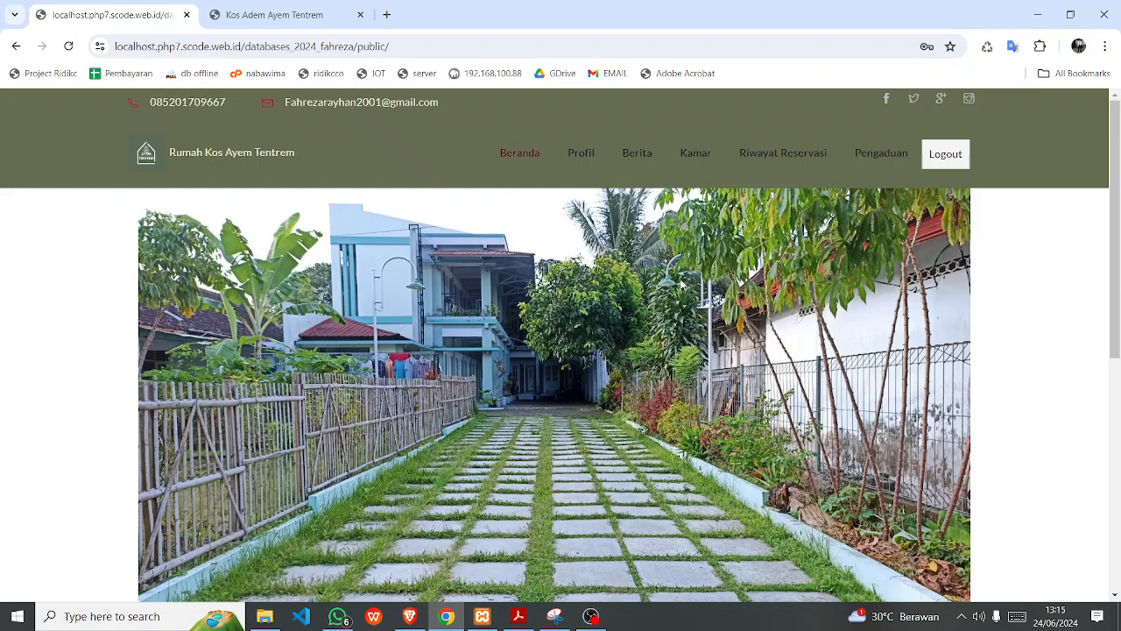
# Dismiss the browser password warning and view the available rooms, Kamar 02 and Kamar 01.
pyautogui.scroll(-5, 683, 285)
pyautogui.click(686, 252)
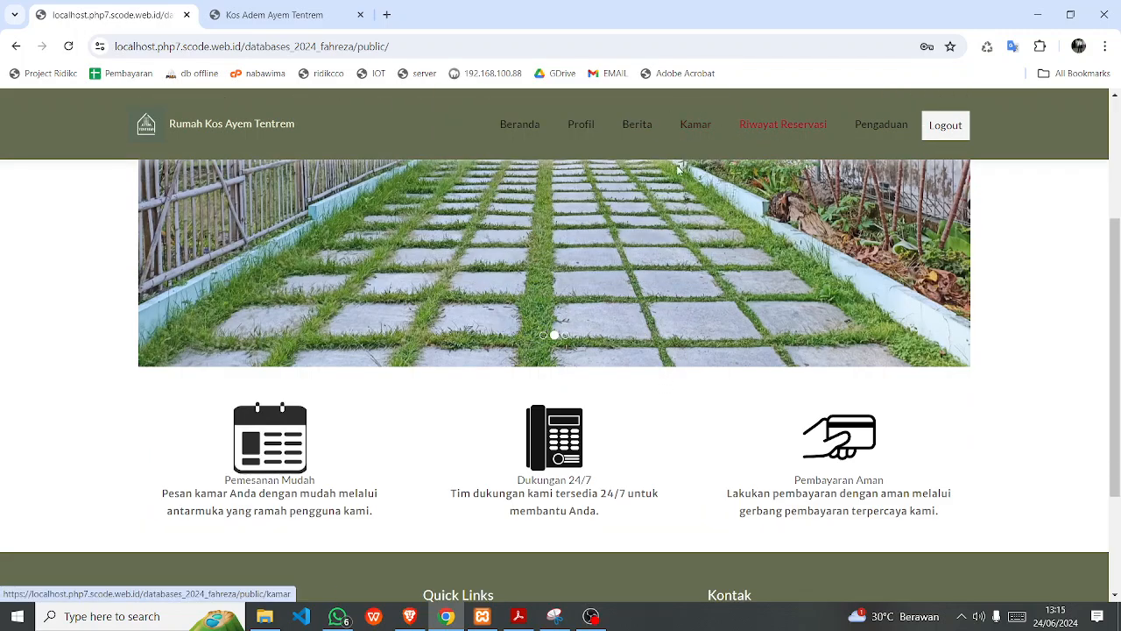
pyautogui.click(698, 130)
pyautogui.scroll(-3, 591, 424)
pyautogui.scroll(3, 589, 377)
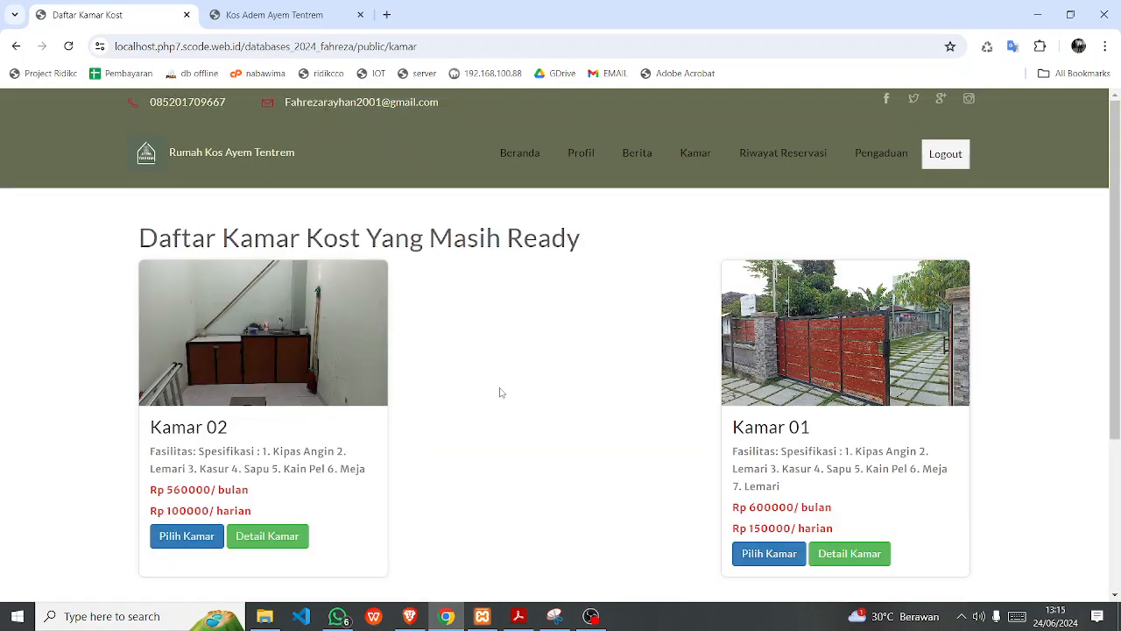
pyautogui.click(275, 15)
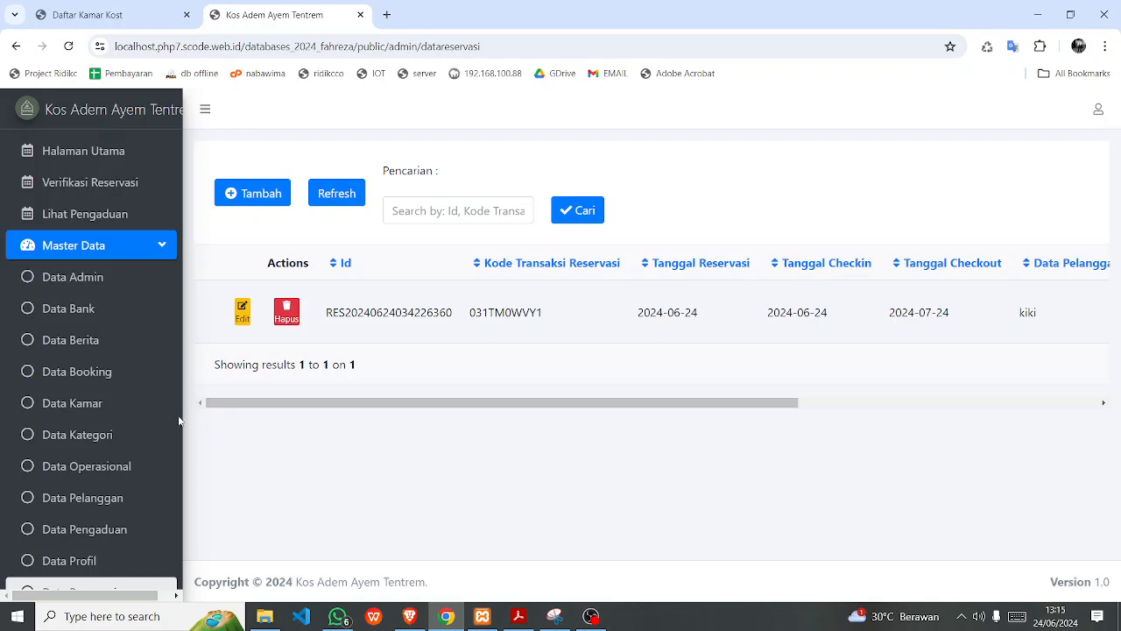
# Review the admin Data Kamar table, then view the public list showing Kamar 02 and Kamar 01.
pyautogui.click(118, 402)
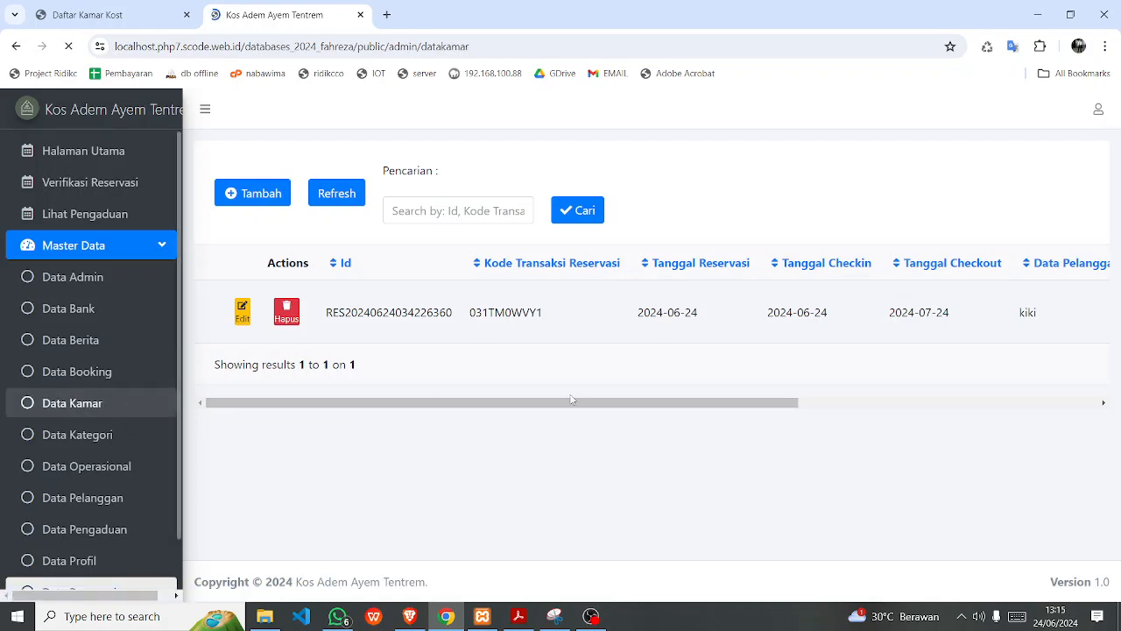
pyautogui.scroll(-3, 602, 458)
pyautogui.moveTo(639, 556); pyautogui.dragTo(999, 526)
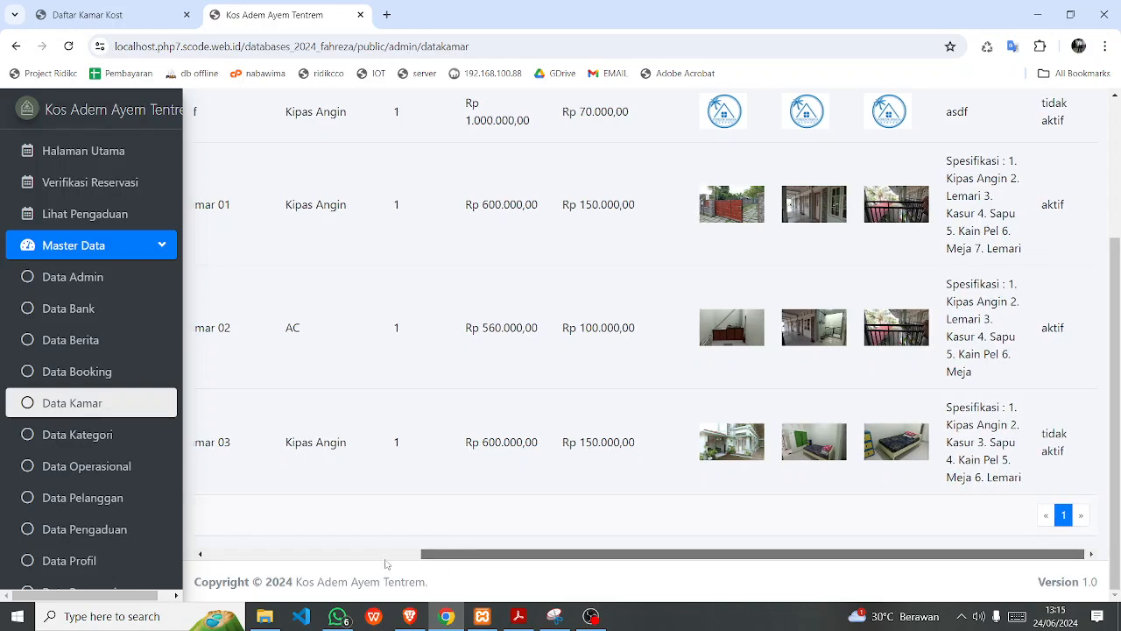
pyautogui.moveTo(463, 552); pyautogui.dragTo(746, 579)
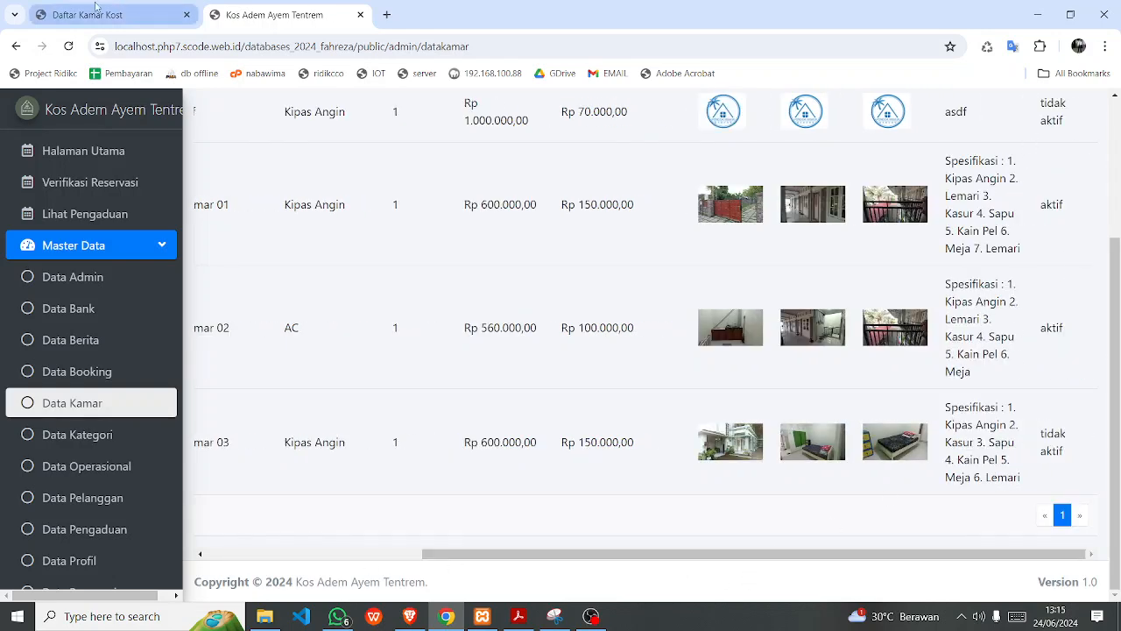
pyautogui.click(96, 13)
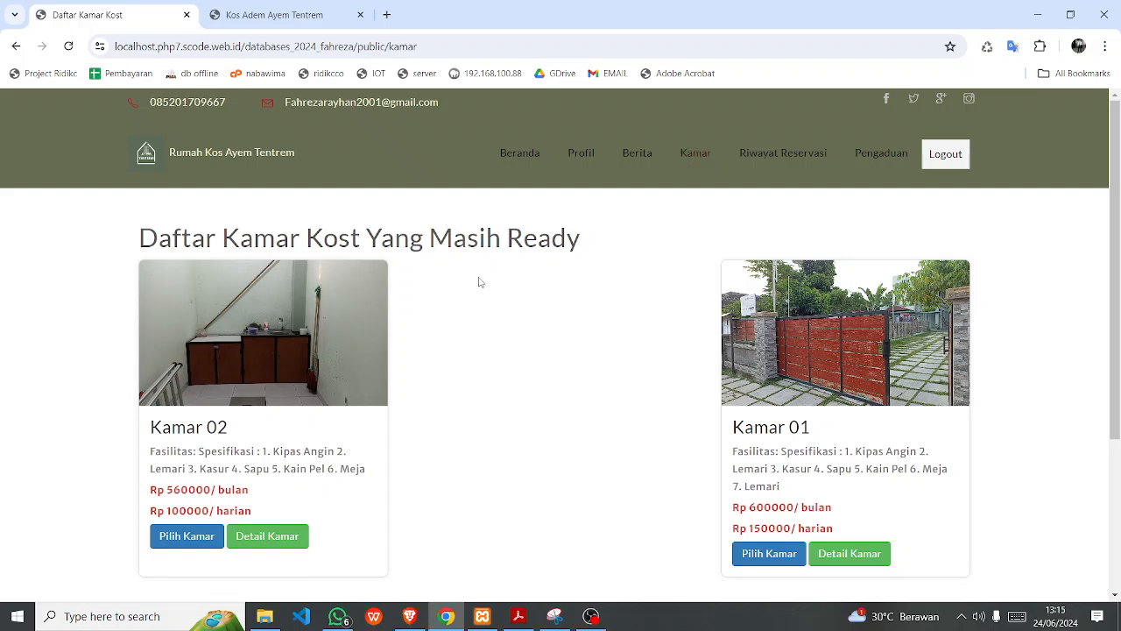
# Read the Kamar 02 detail page, including its price and description.
pyautogui.scroll(-3, 480, 289)
pyautogui.scroll(1, 482, 298)
pyautogui.scroll(3, 481, 299)
pyautogui.scroll(-2, 369, 483)
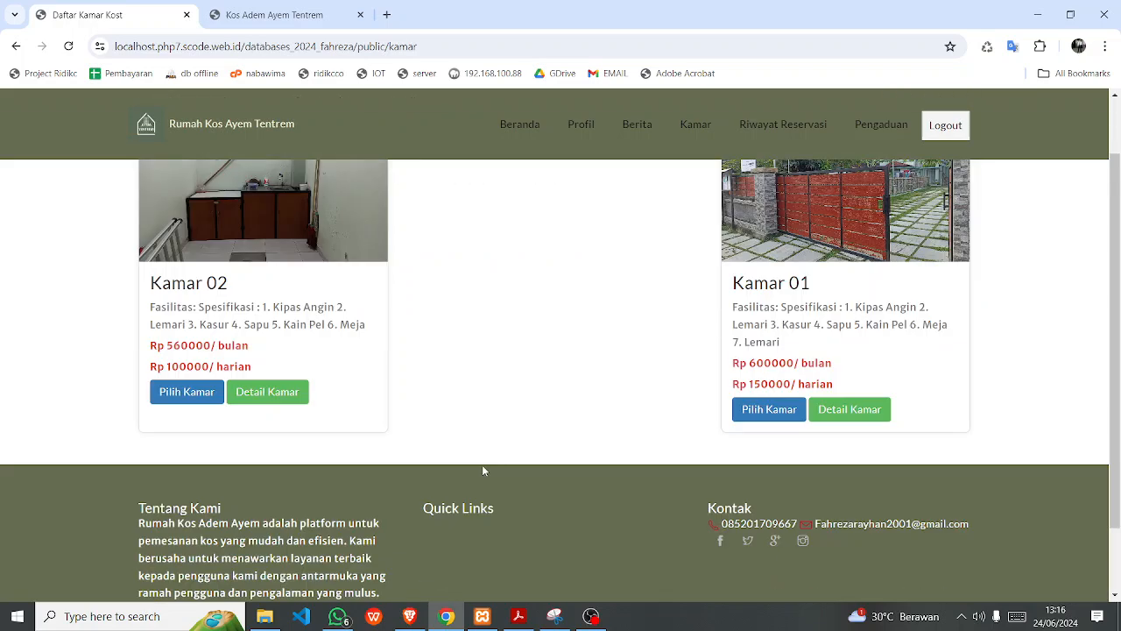
pyautogui.click(255, 401)
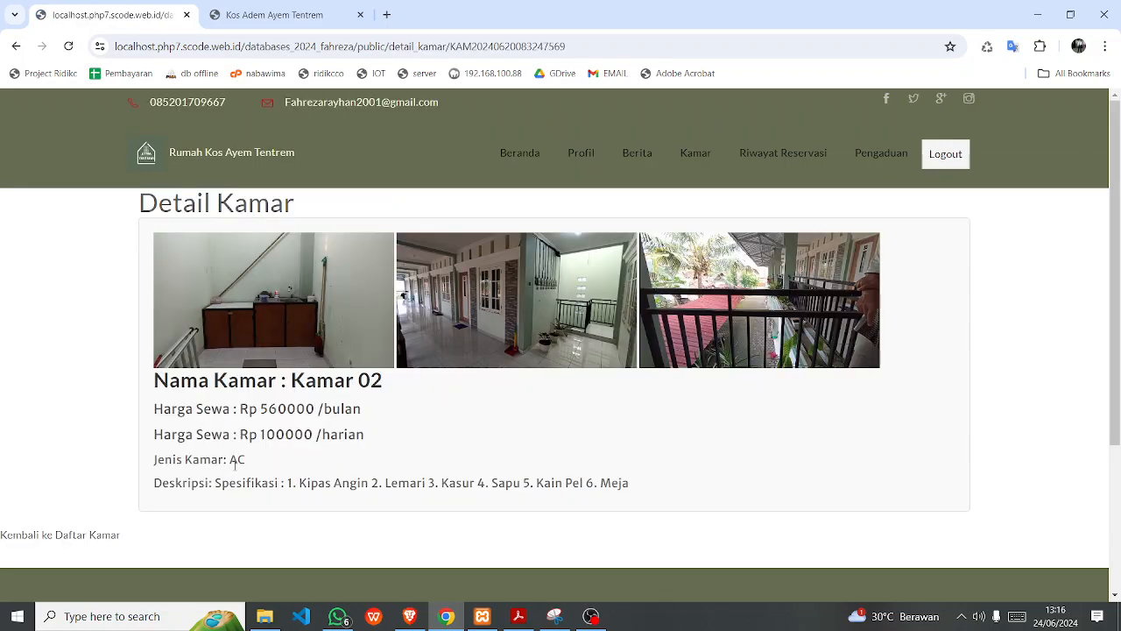
pyautogui.moveTo(215, 482); pyautogui.dragTo(229, 483)
pyautogui.moveTo(324, 483); pyautogui.dragTo(331, 484)
pyautogui.moveTo(637, 486); pyautogui.dragTo(170, 430)
pyautogui.click(456, 446)
# Return to the room list and choose Kamar 02 to reserve.
pyautogui.click(15, 46)
pyautogui.scroll(3, 286, 301)
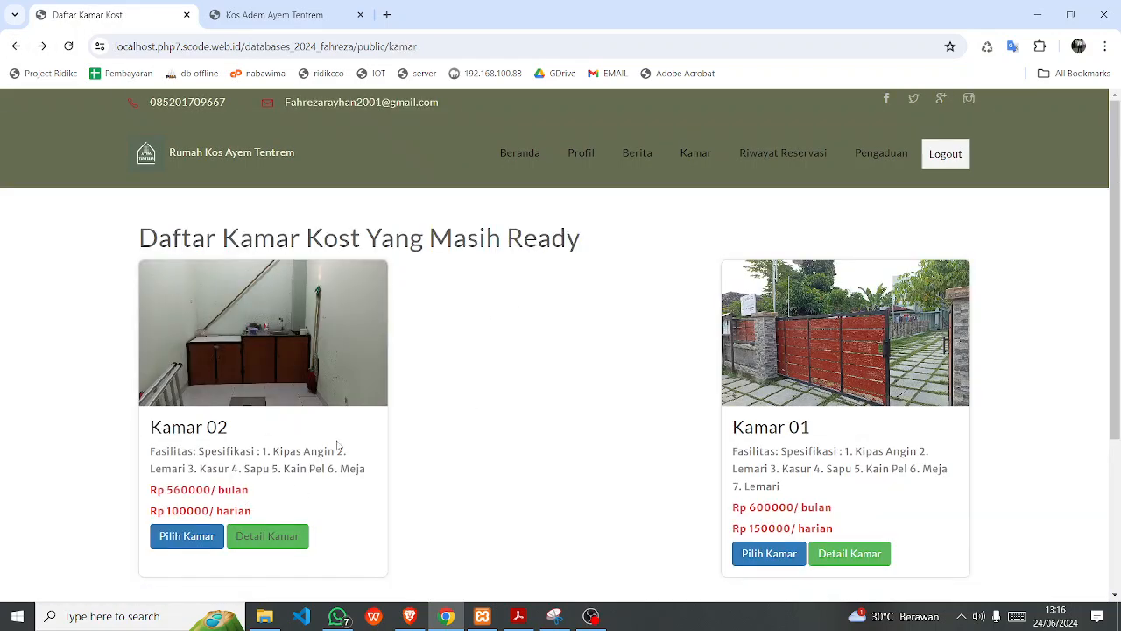
pyautogui.click(186, 536)
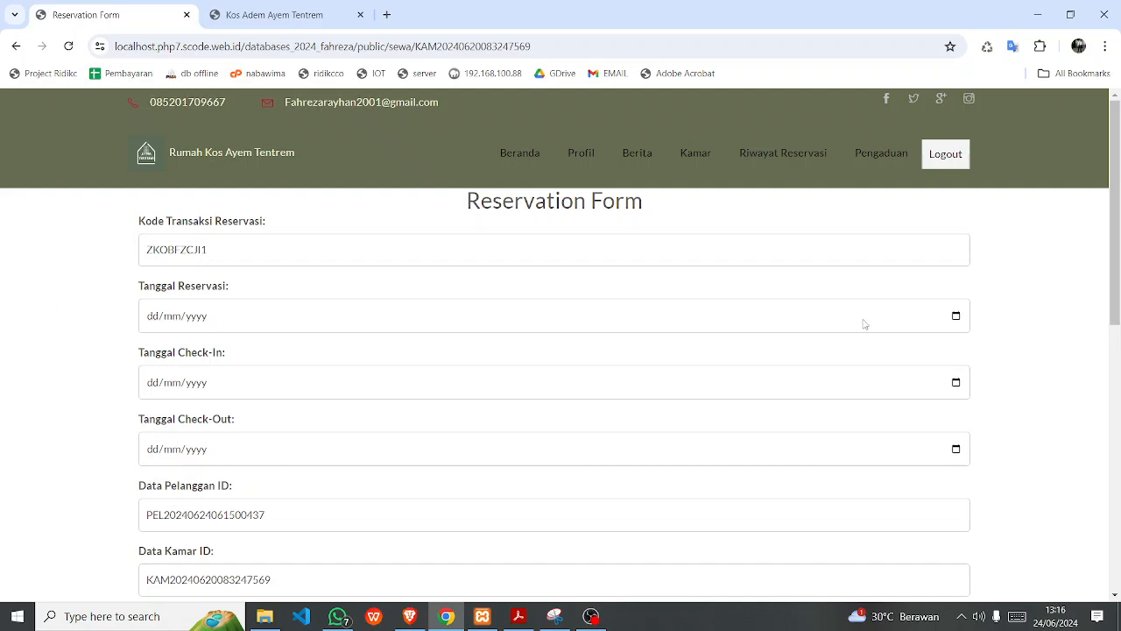
# Set the reservation date to 24 June 2024 and check-in to 29 June 2024.
pyautogui.click(956, 316)
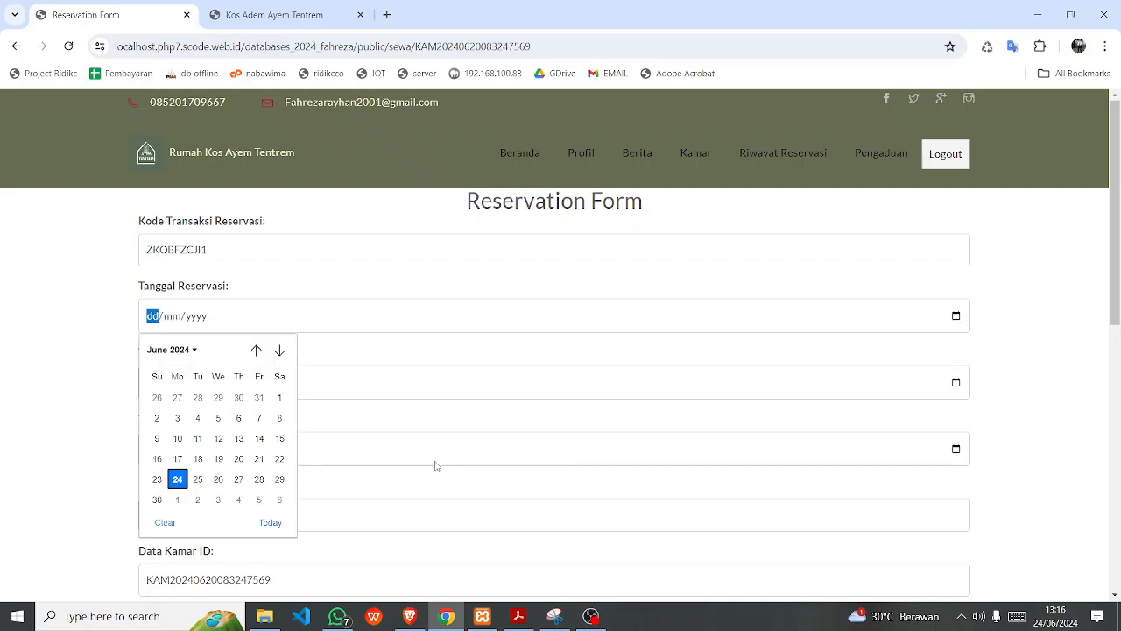
pyautogui.click(279, 478)
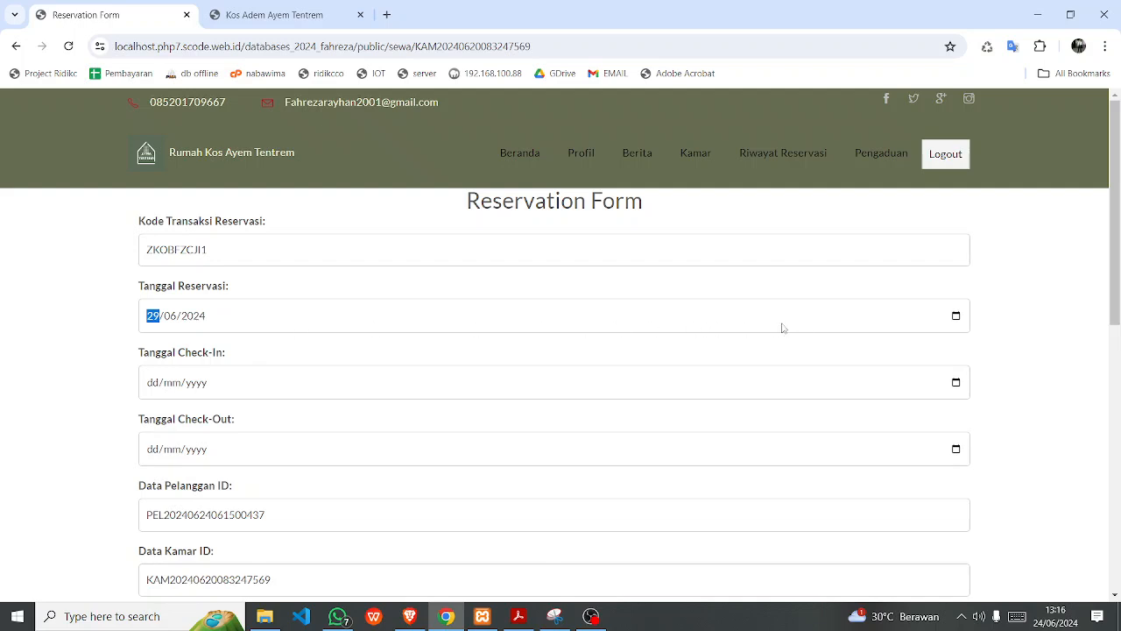
pyautogui.click(955, 317)
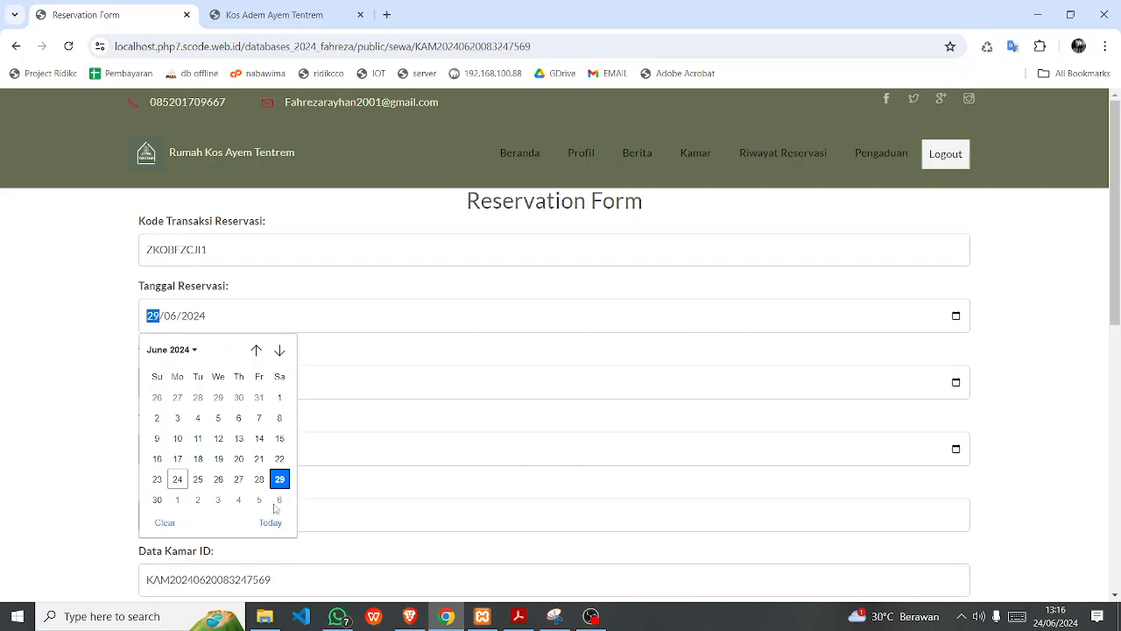
pyautogui.click(177, 479)
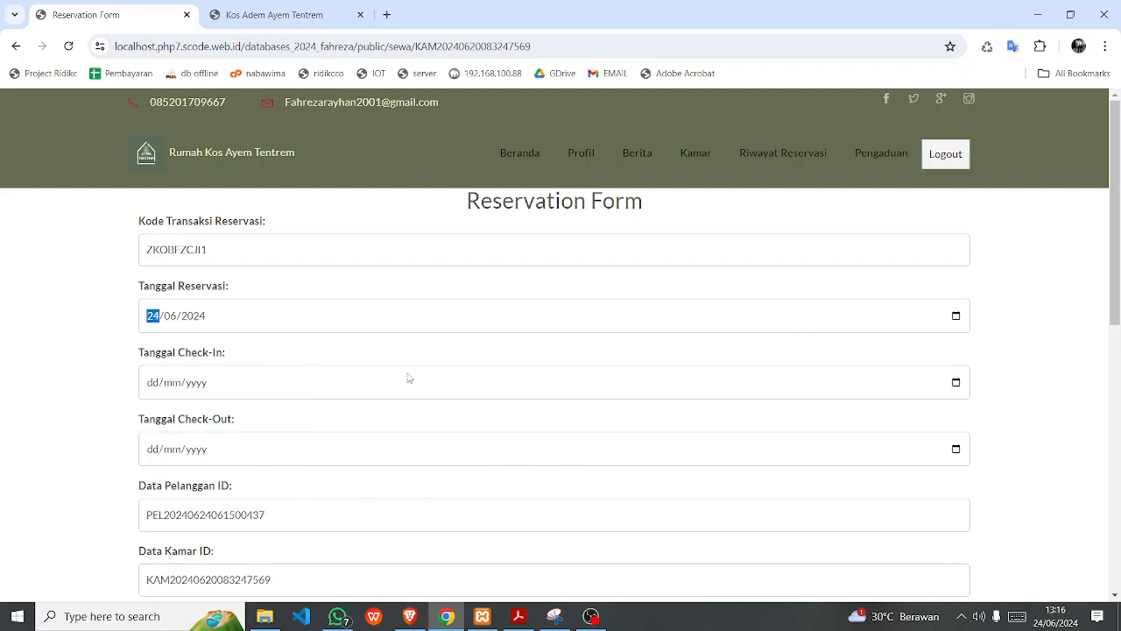
pyautogui.click(954, 383)
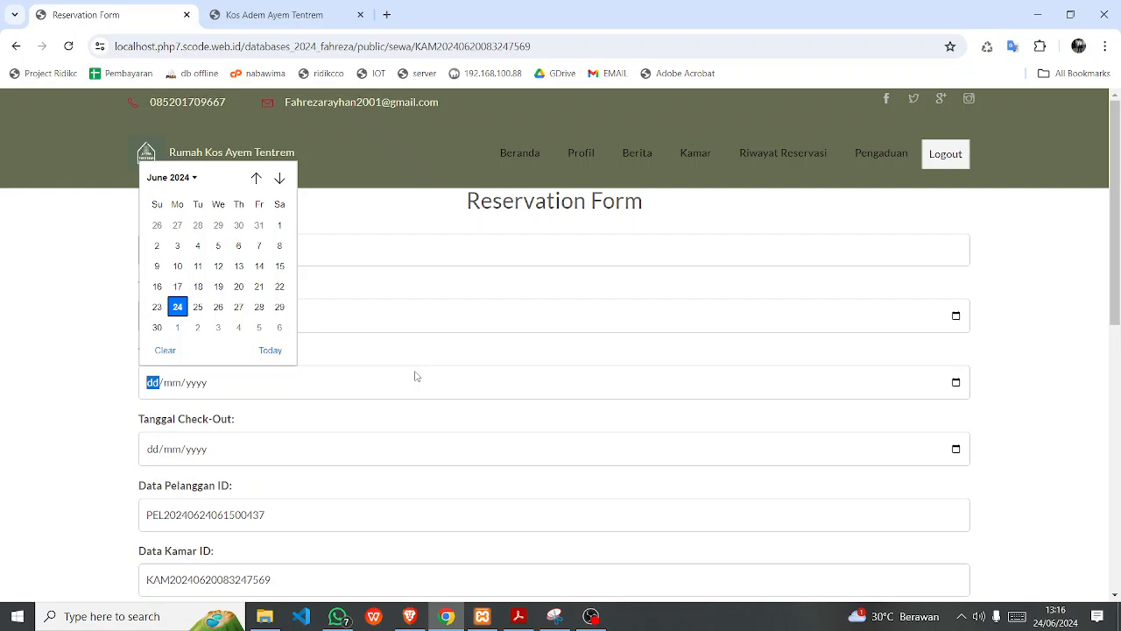
pyautogui.click(279, 306)
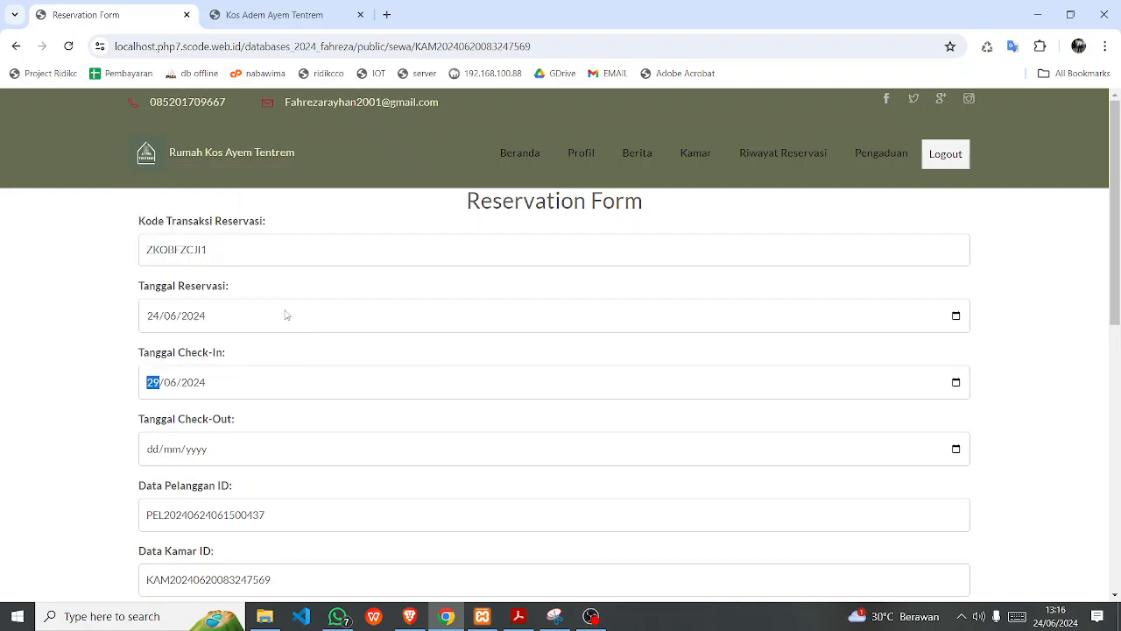
# Set the check-out date to 29 July 2024.
pyautogui.click(962, 451)
pyautogui.click(961, 451)
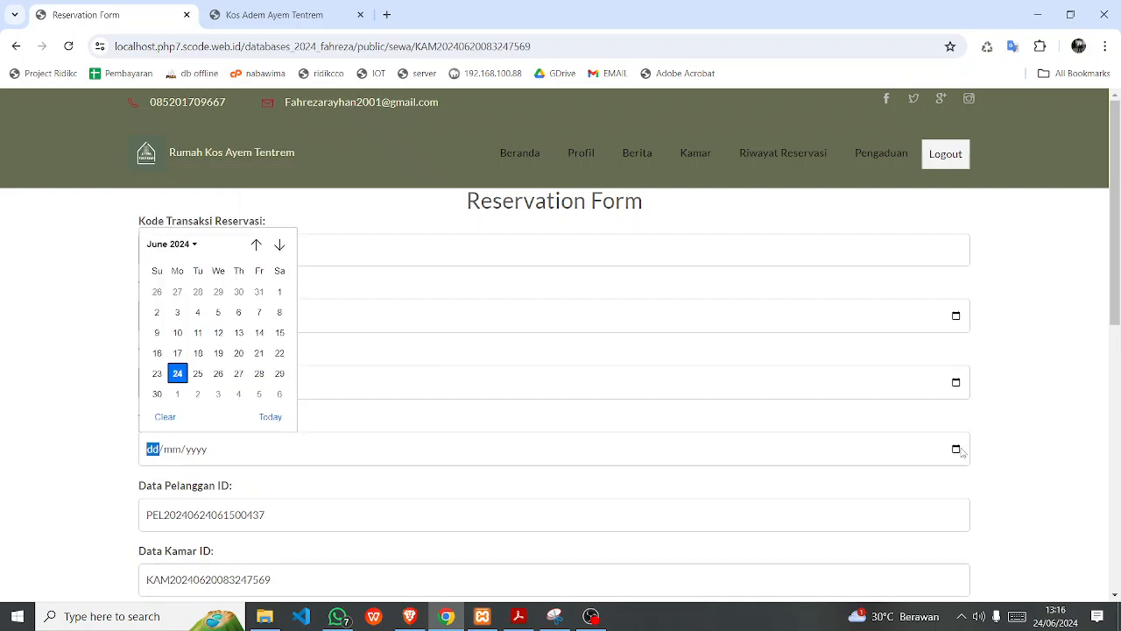
pyautogui.click(279, 247)
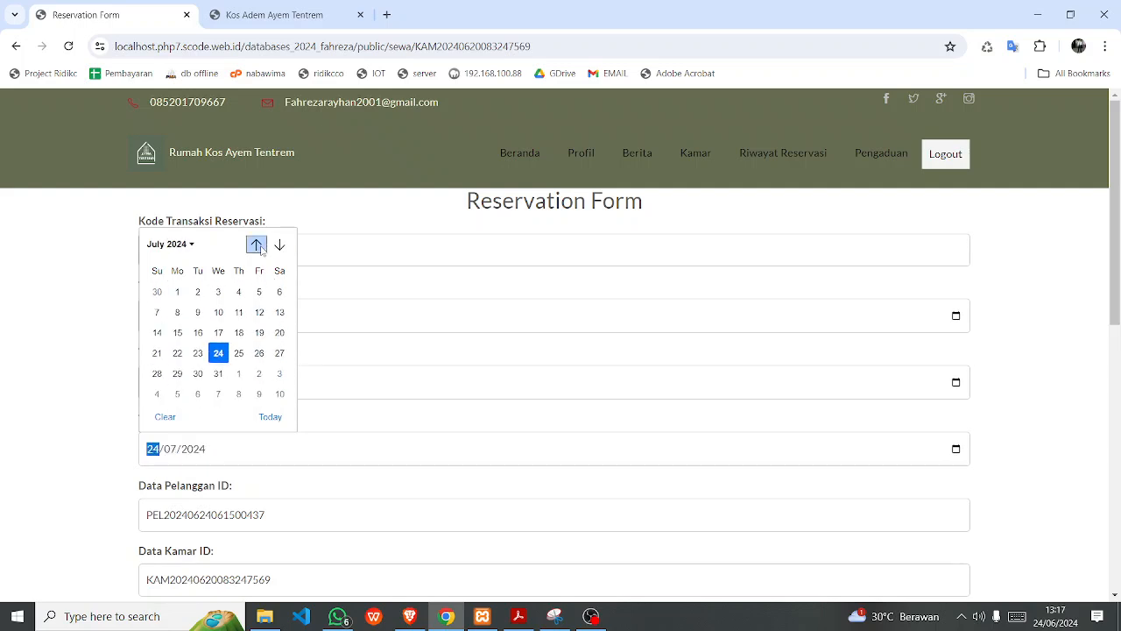
pyautogui.click(256, 245)
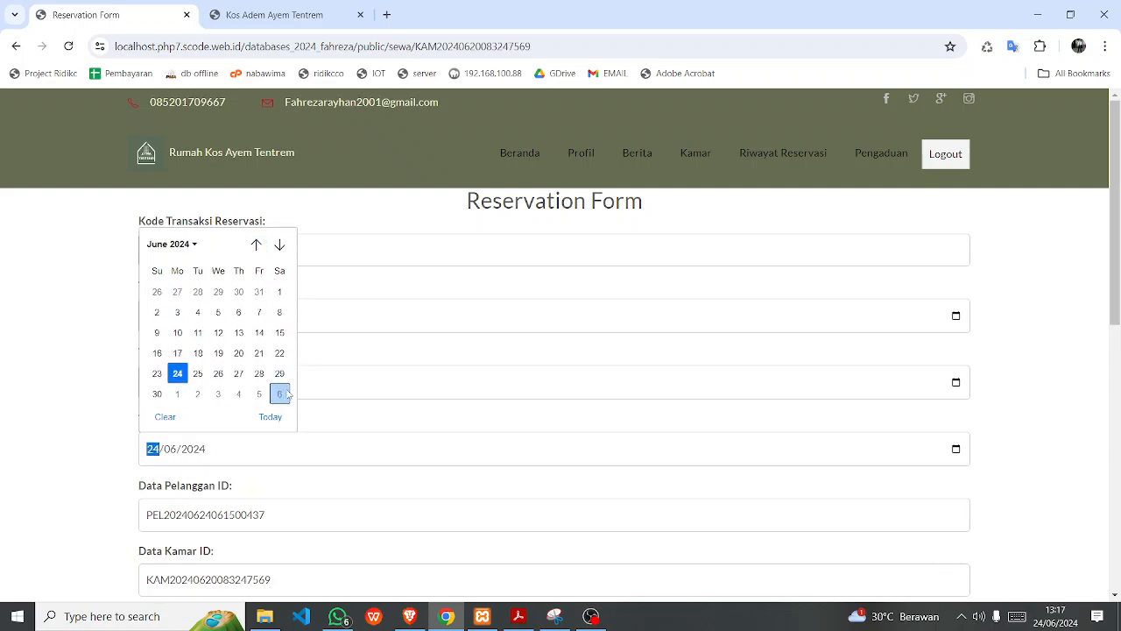
pyautogui.click(280, 245)
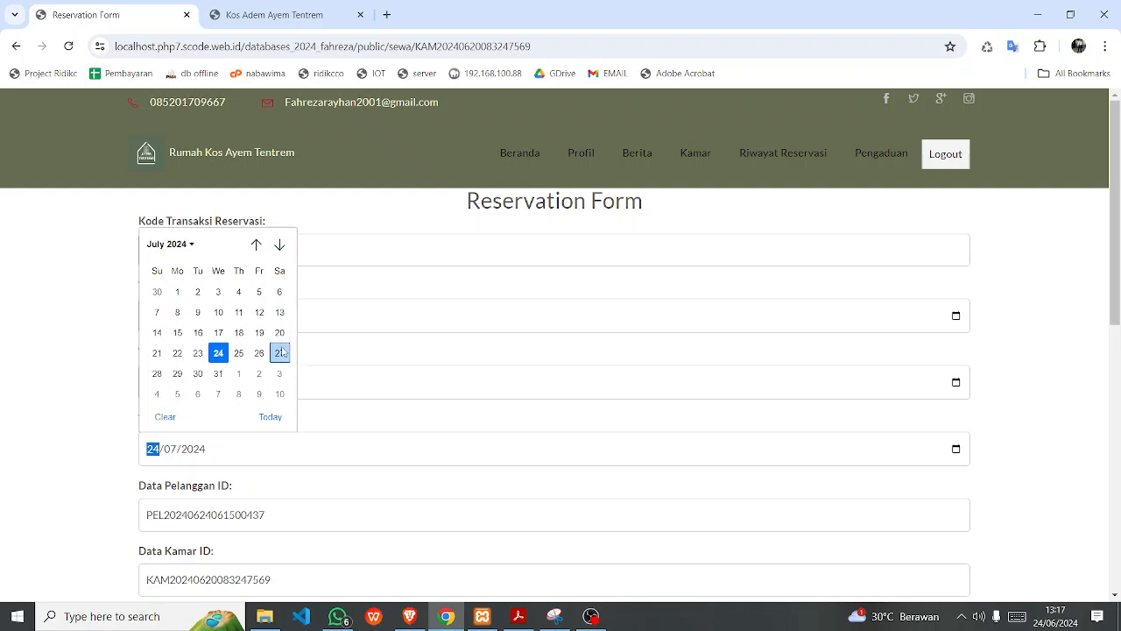
pyautogui.click(177, 373)
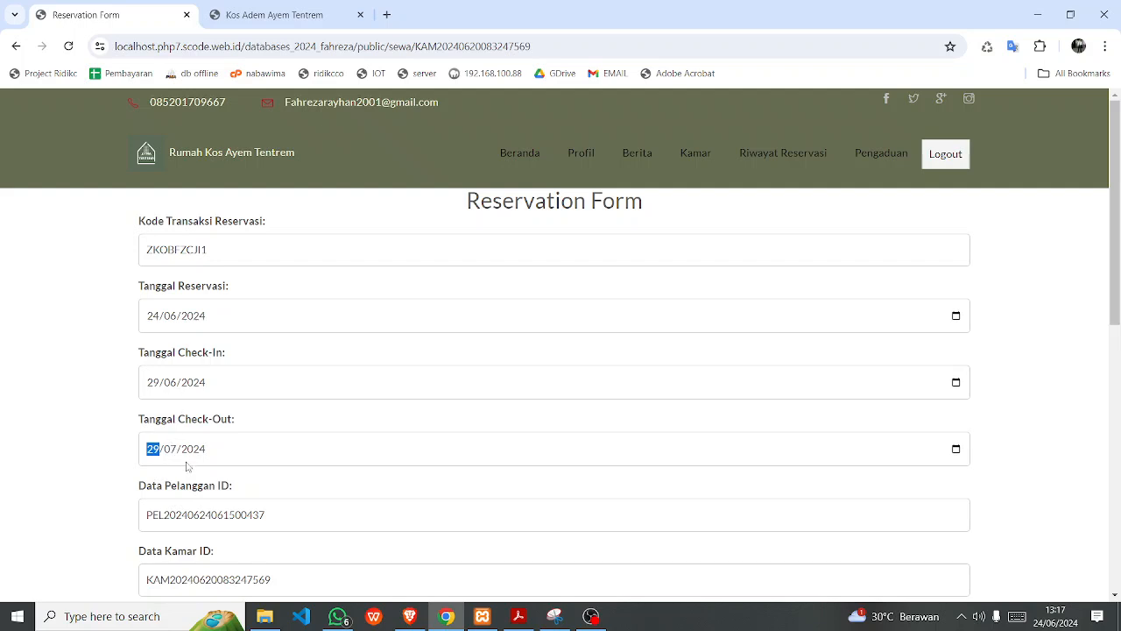
# Add the note 'mau reservasi' and submit the Kamar 02 reservation.
pyautogui.scroll(-2, 167, 462)
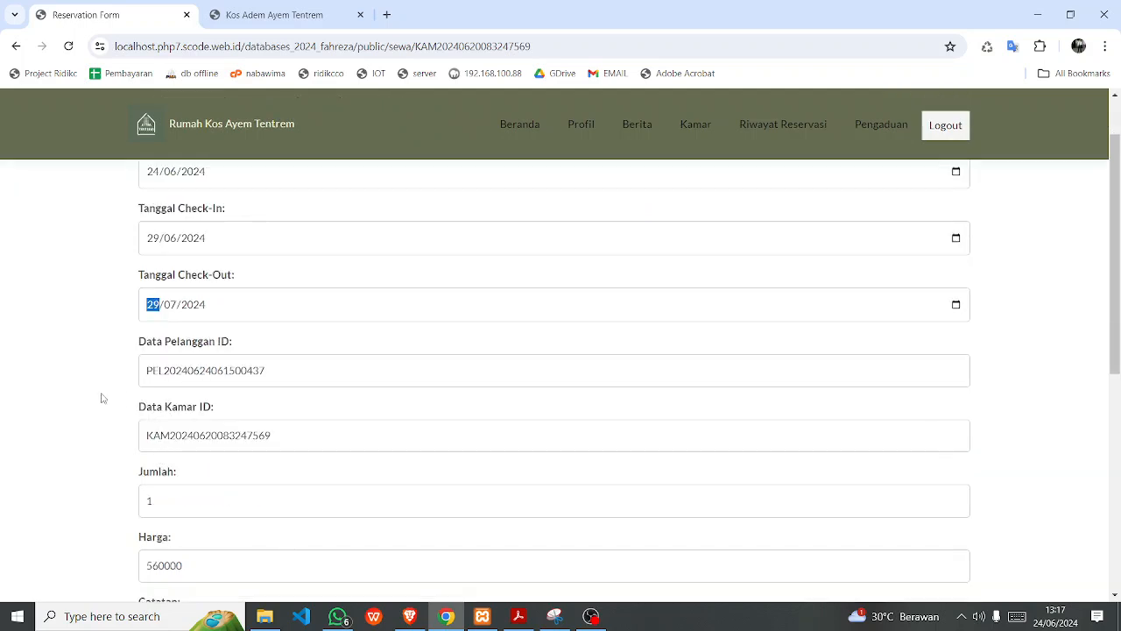
pyautogui.moveTo(296, 372); pyautogui.dragTo(187, 371)
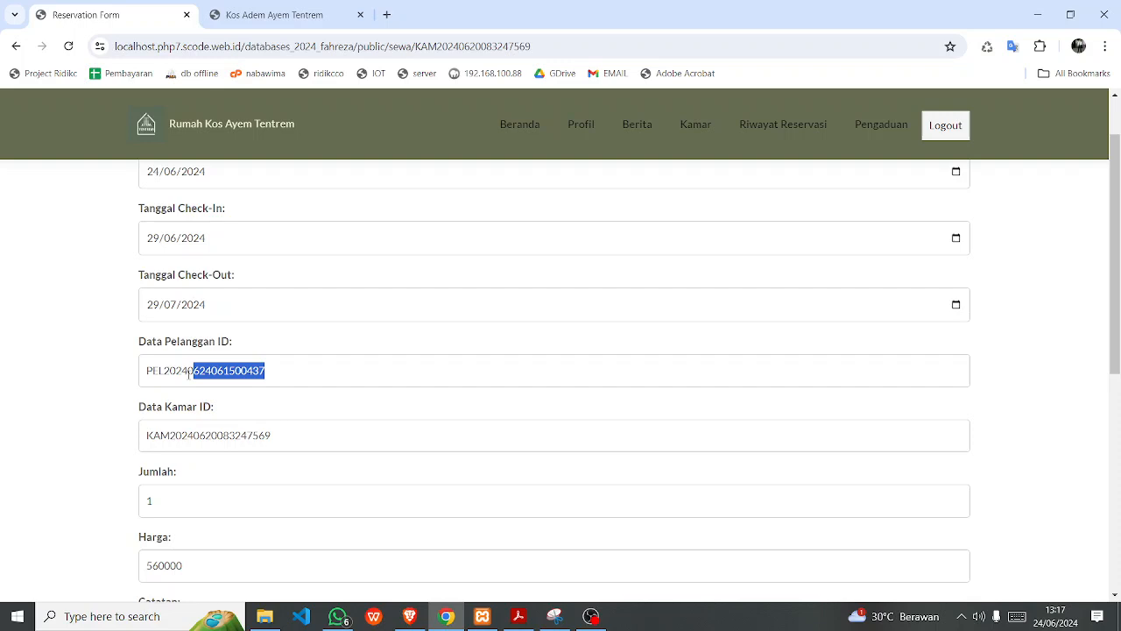
pyautogui.click(35, 443)
pyautogui.scroll(-2, 77, 464)
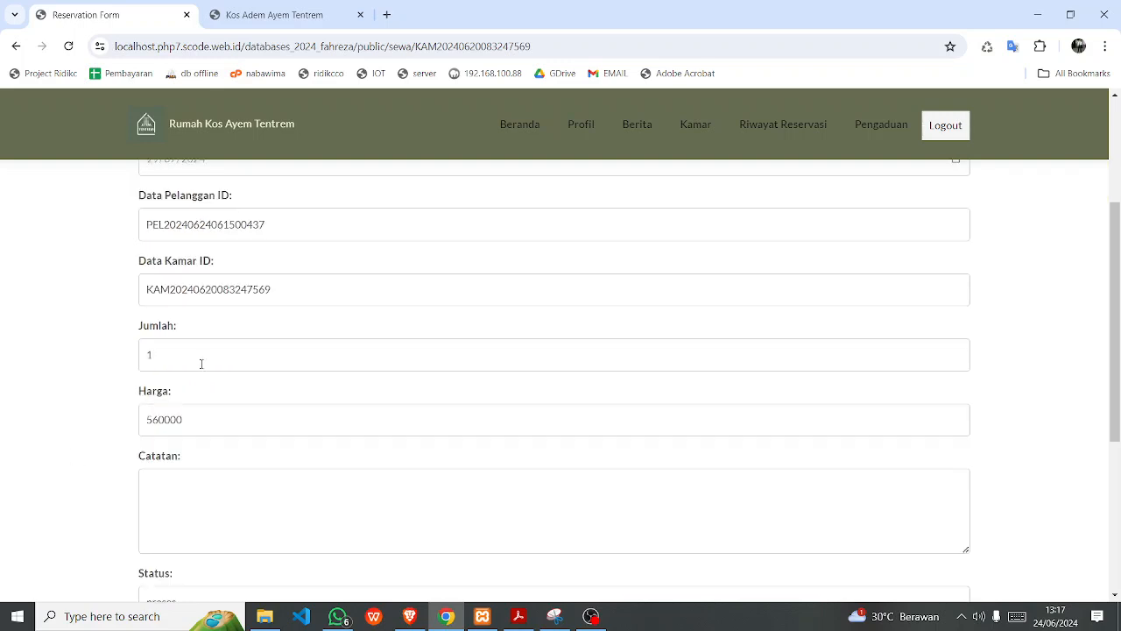
pyautogui.scroll(-1, 83, 472)
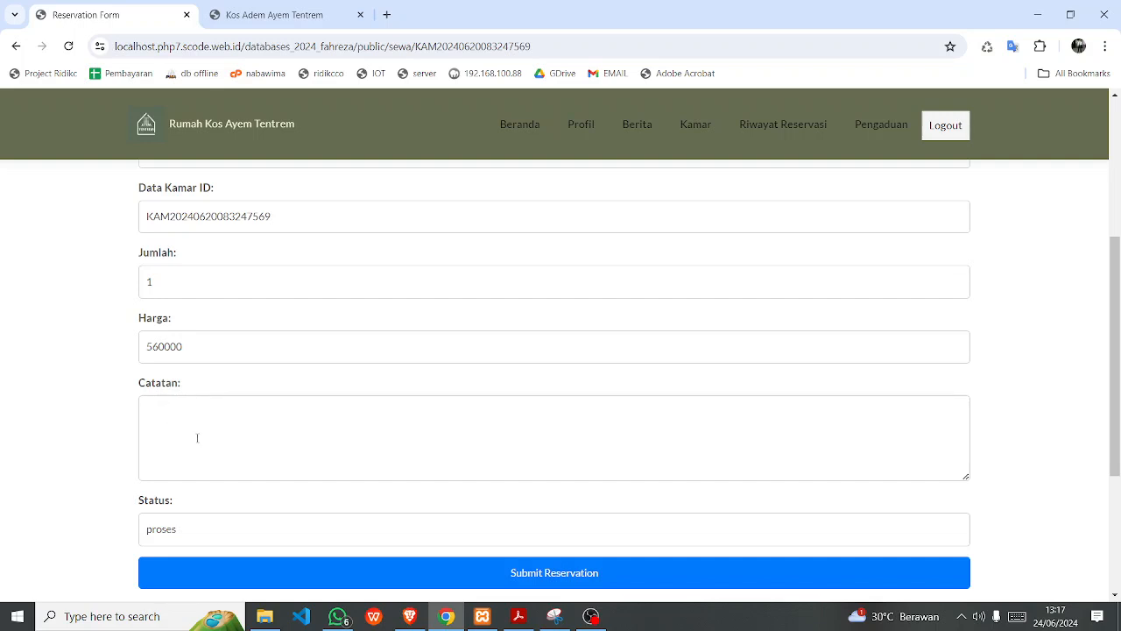
pyautogui.scroll(1, 89, 371)
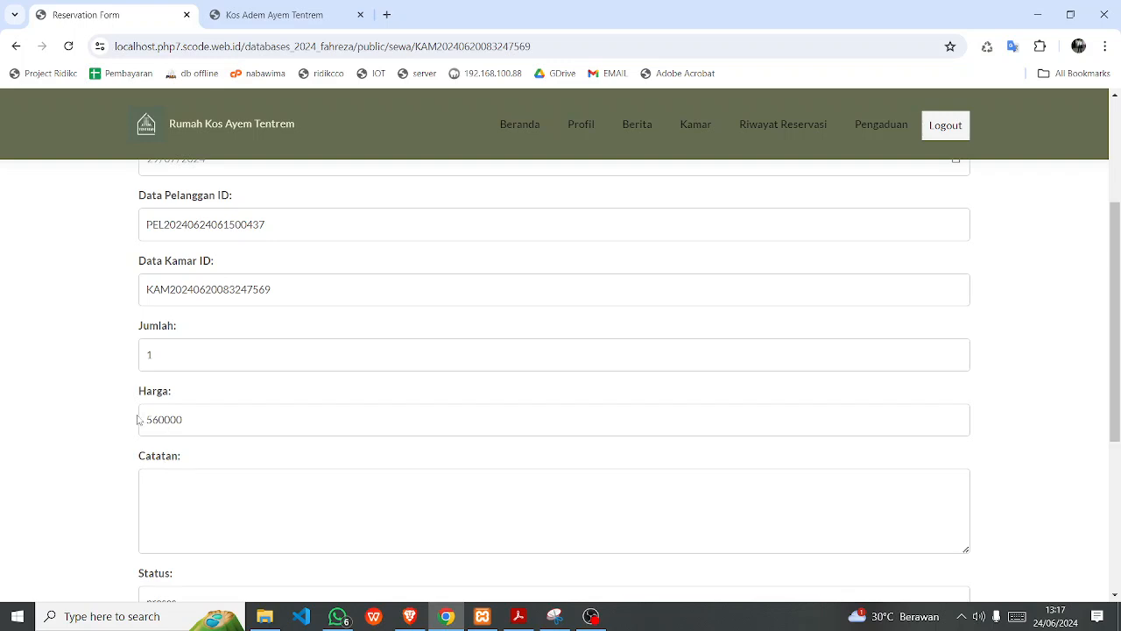
pyautogui.scroll(4, 210, 400)
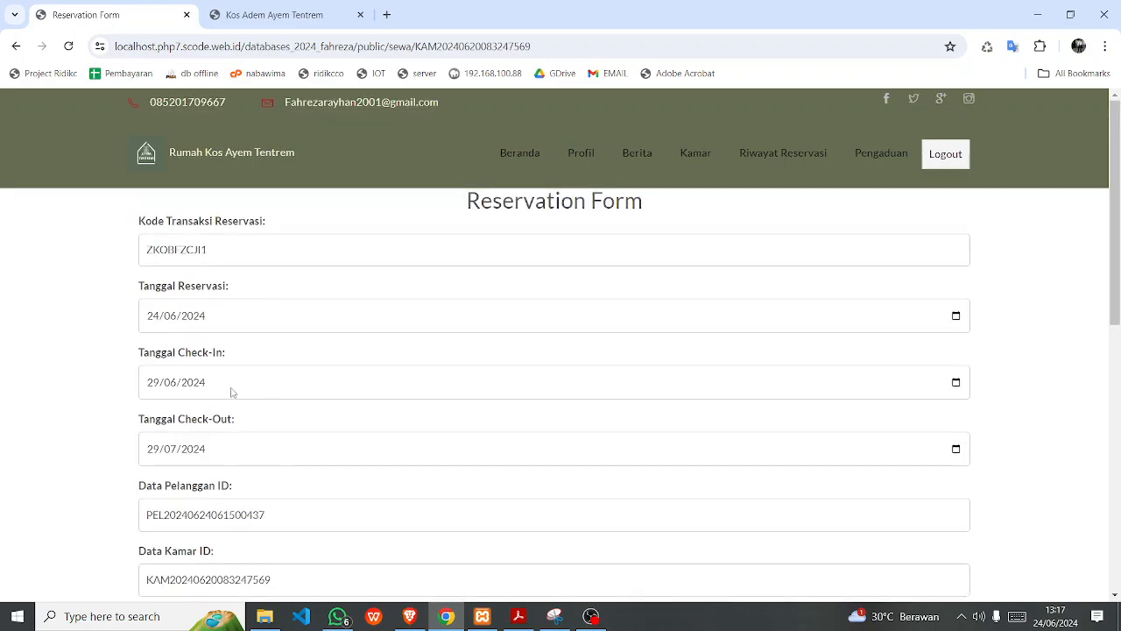
pyautogui.scroll(-5, 219, 398)
pyautogui.click(226, 421)
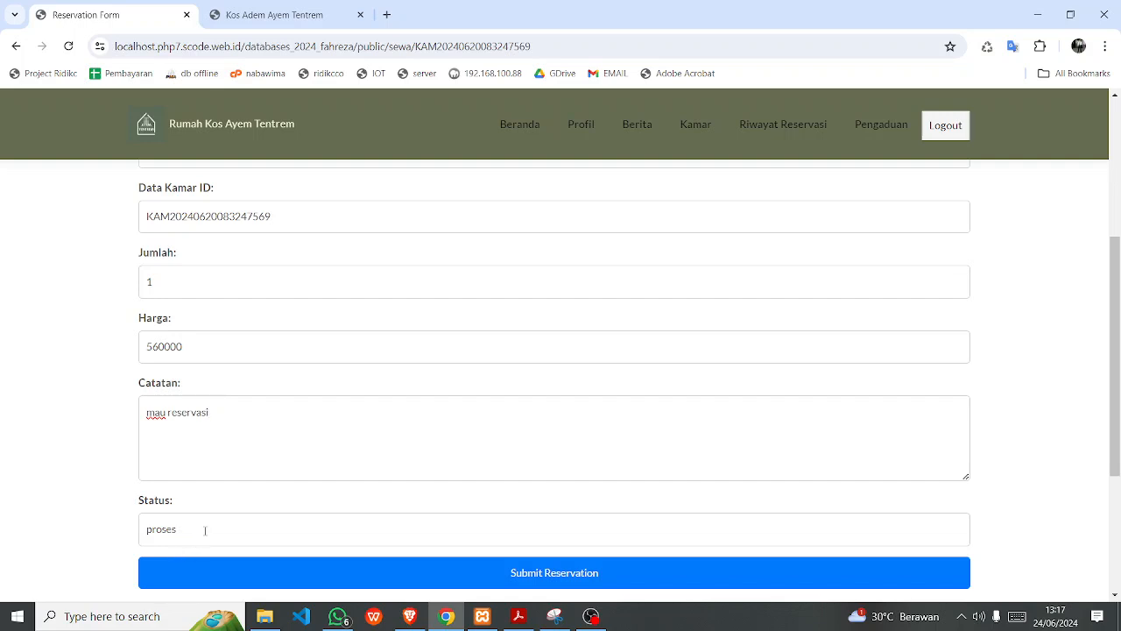
pyautogui.click(550, 580)
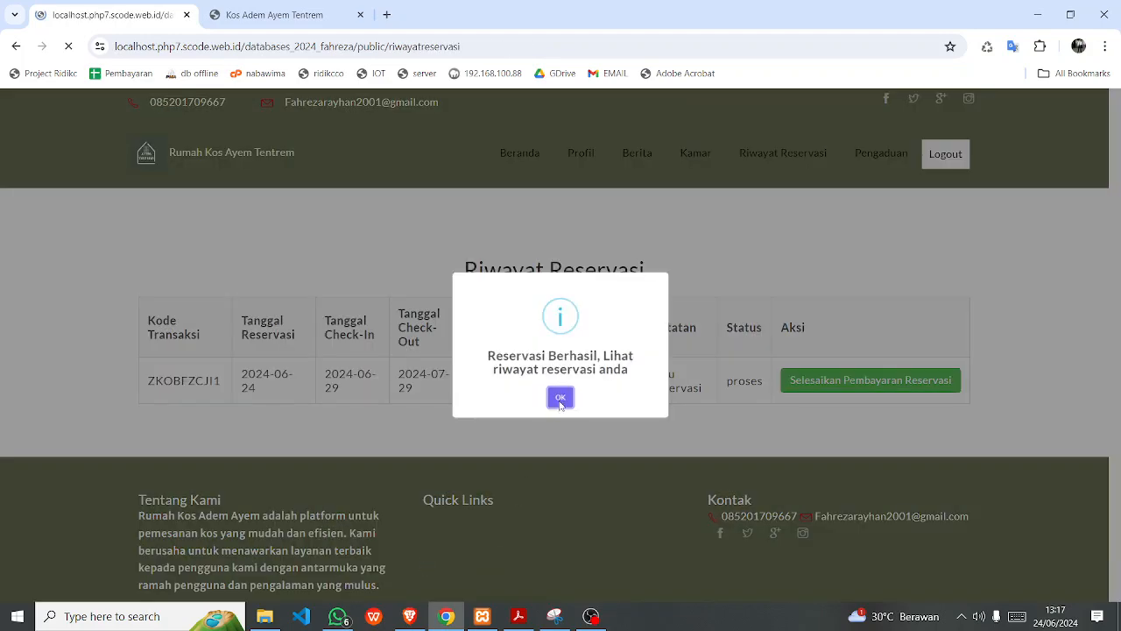
# Dismiss the success message and start completing payment for the new reservation.
pyautogui.click(560, 400)
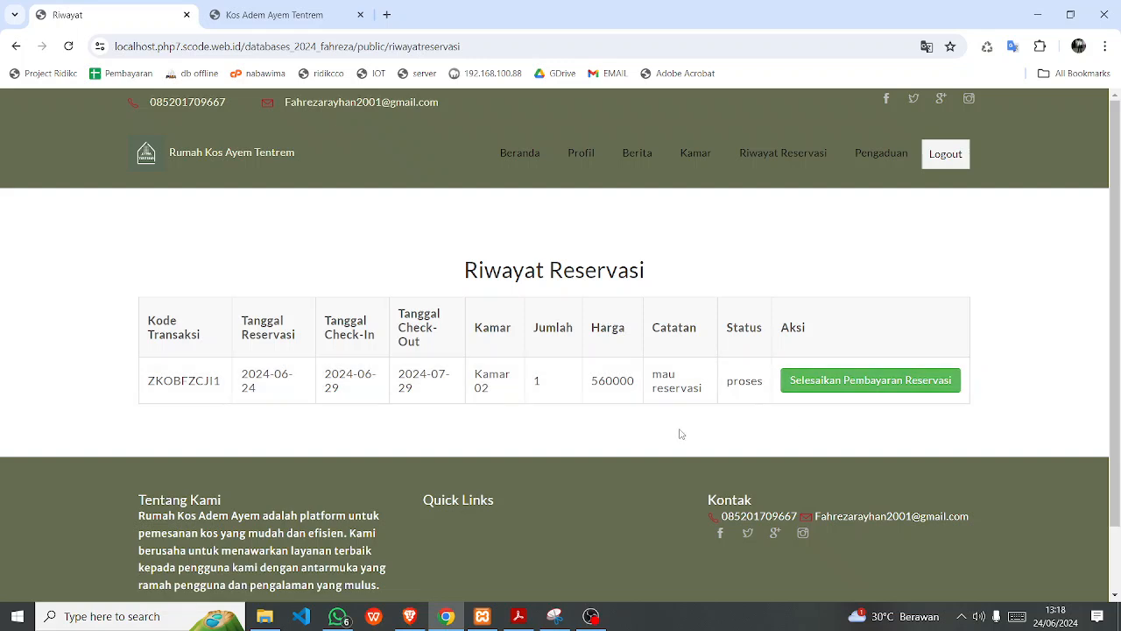
pyautogui.click(832, 380)
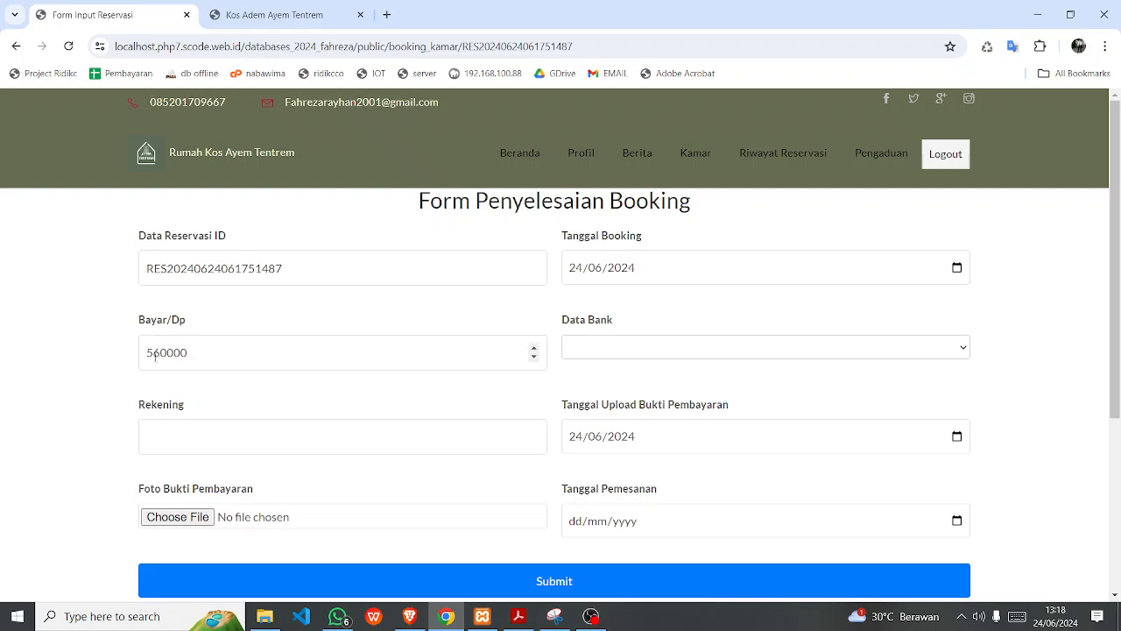
# Select the BRI bank and enter the account number on the booking completion form.
pyautogui.click(618, 353)
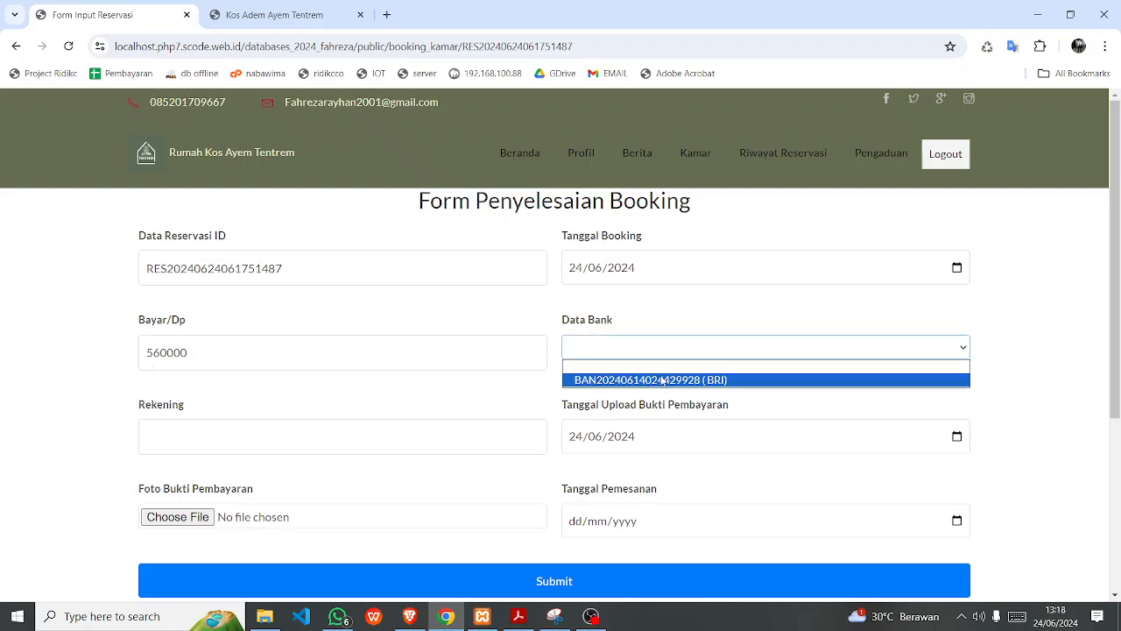
pyautogui.click(302, 16)
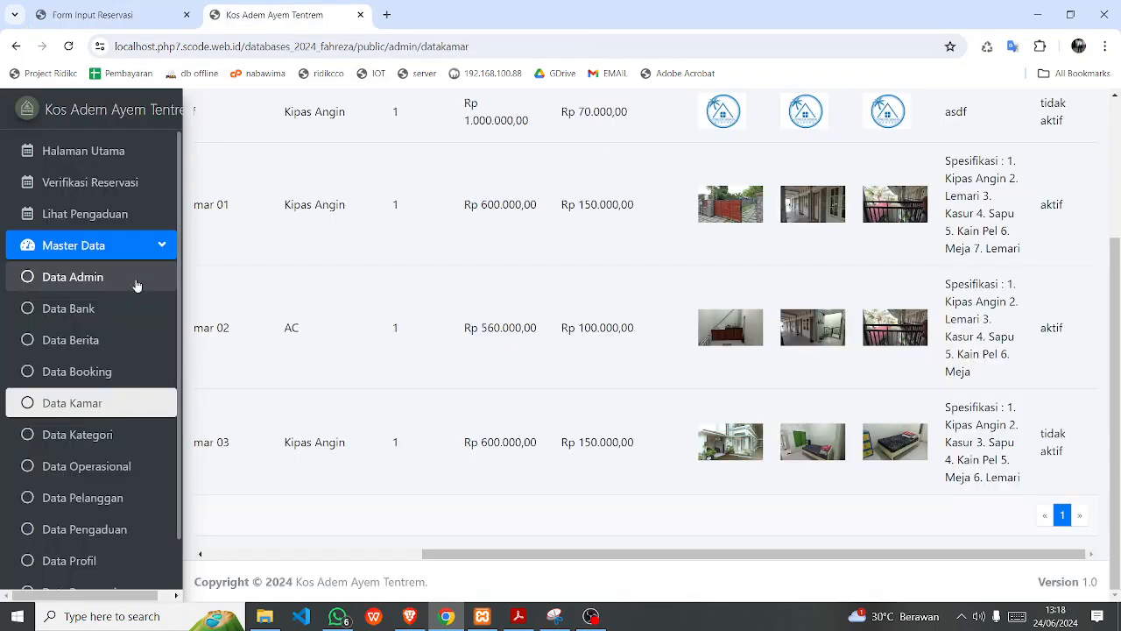
pyautogui.click(96, 15)
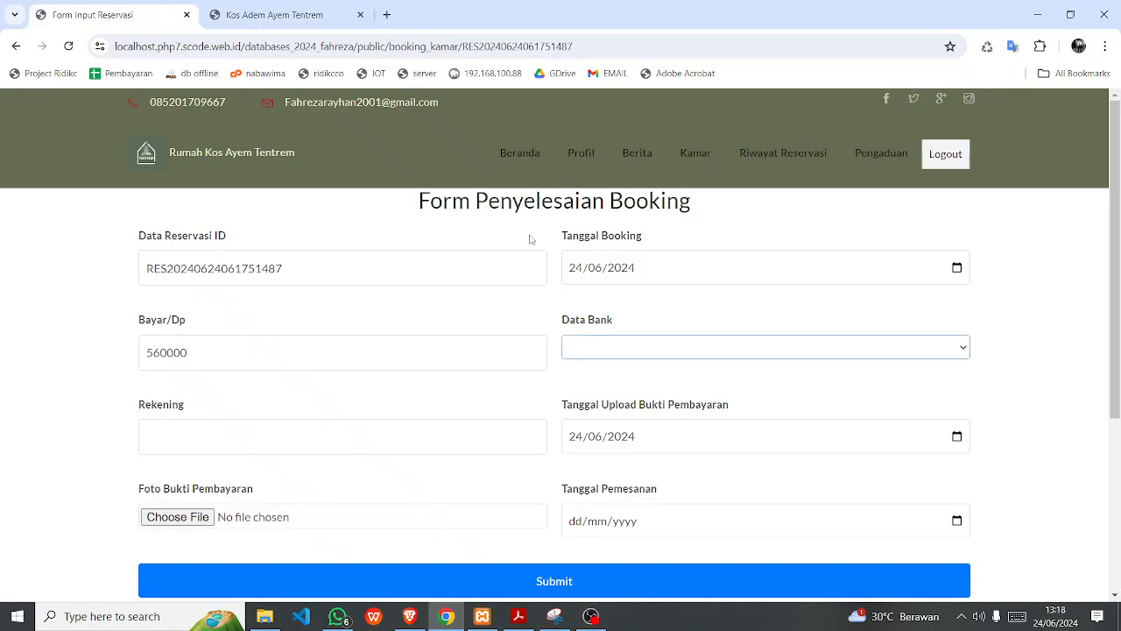
pyautogui.click(623, 351)
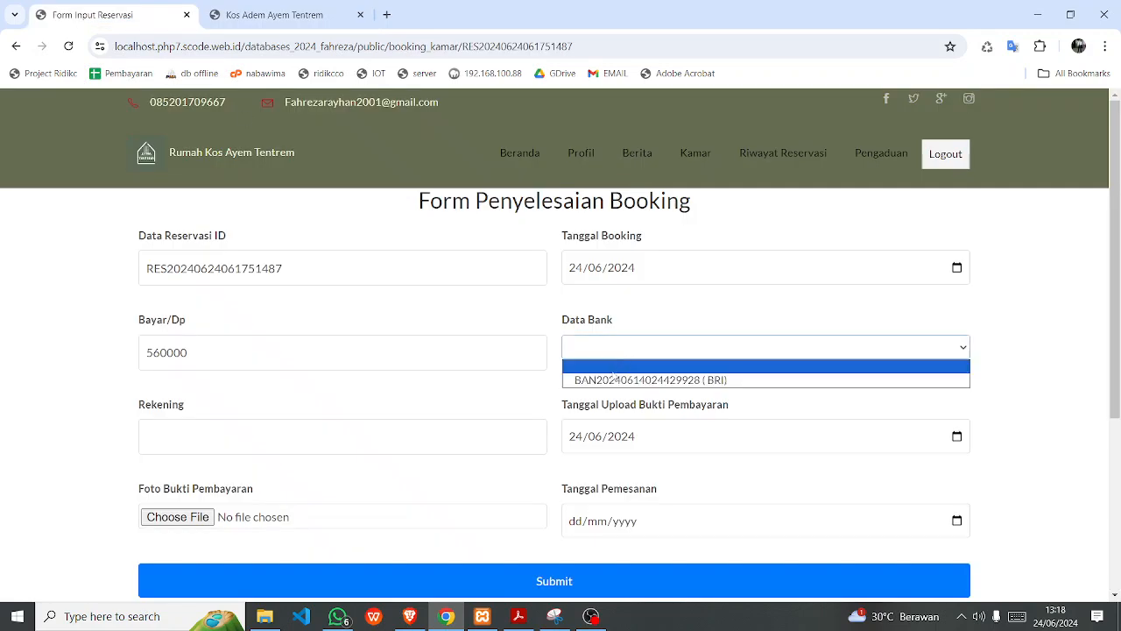
pyautogui.click(614, 379)
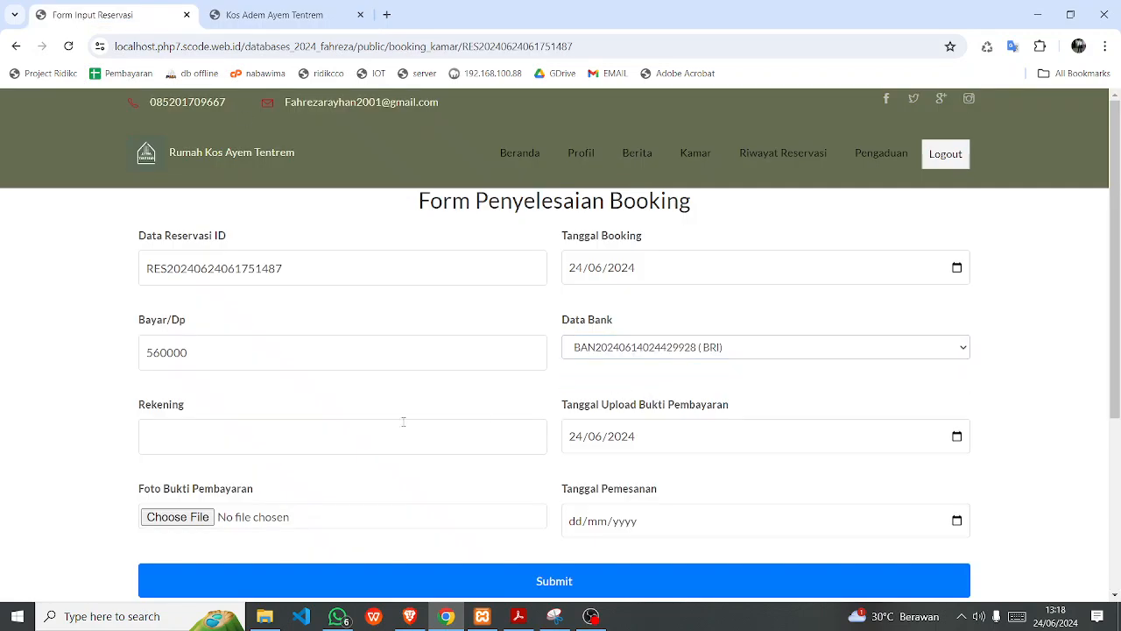
pyautogui.scroll(-3, 321, 418)
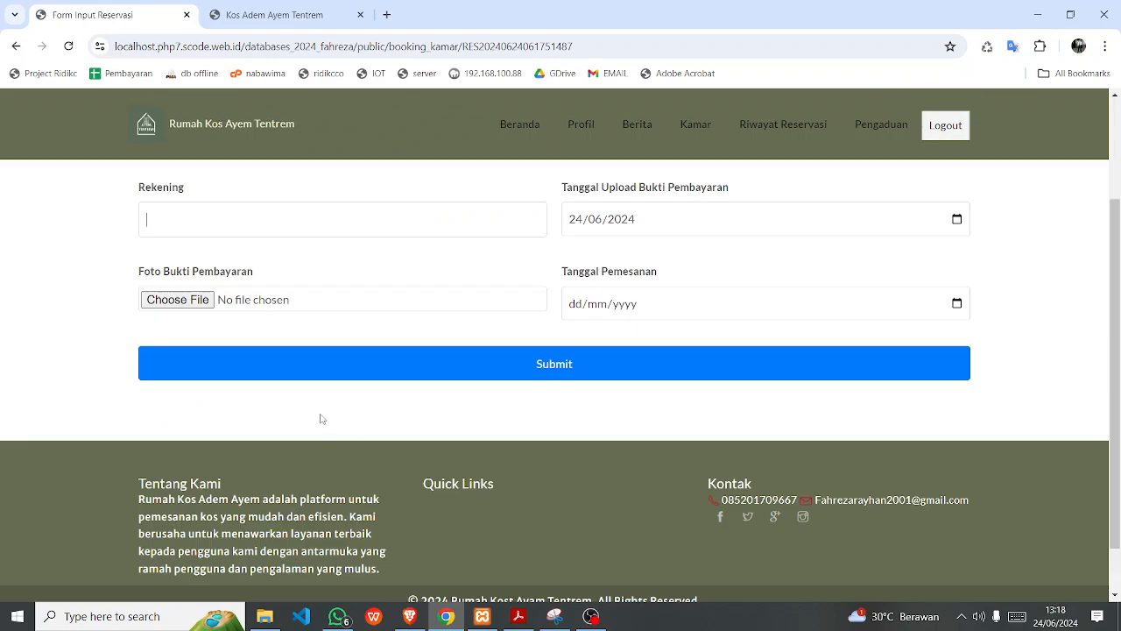
pyautogui.scroll(3, 321, 418)
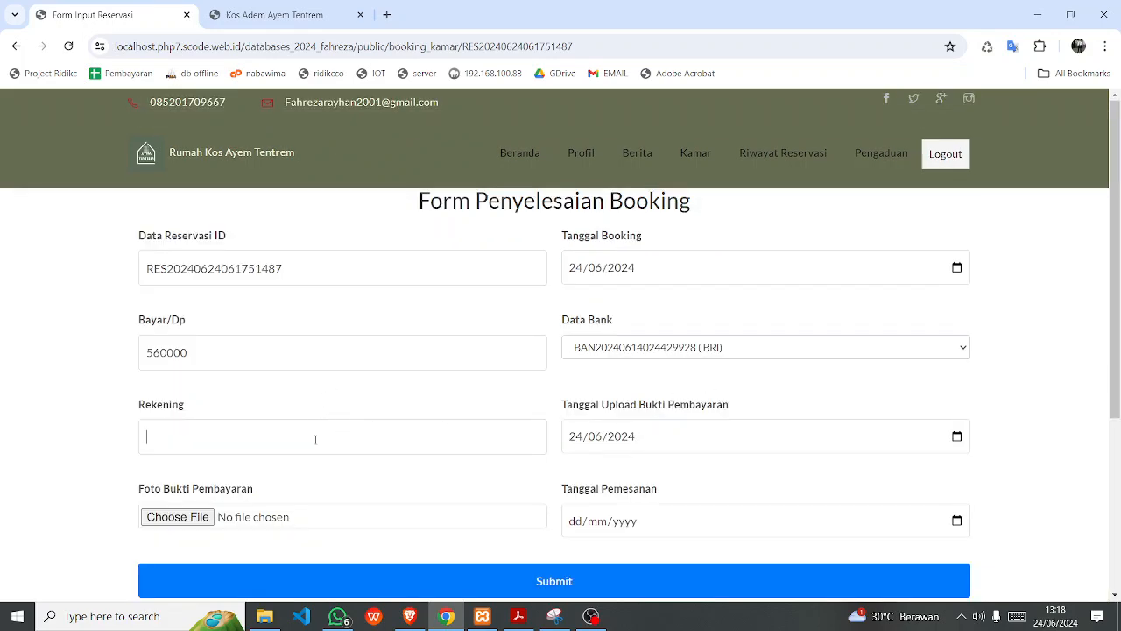
pyautogui.write('9090800')
pyautogui.click(461, 381)
# Attach the transfer receipt image from Downloads as payment proof.
pyautogui.click(193, 517)
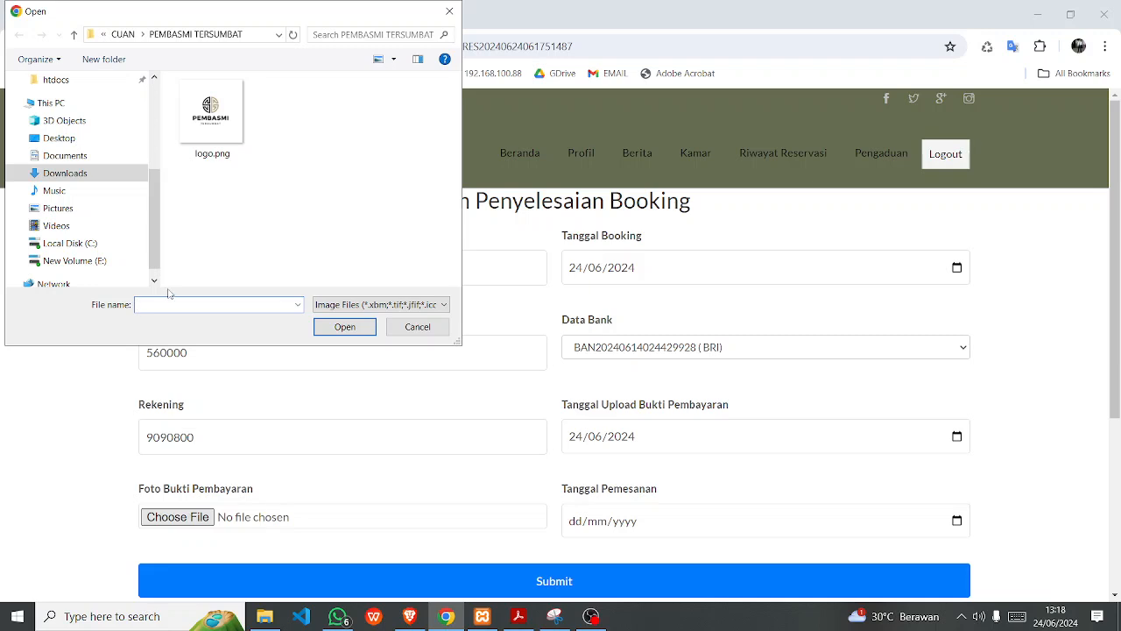
pyautogui.click(108, 173)
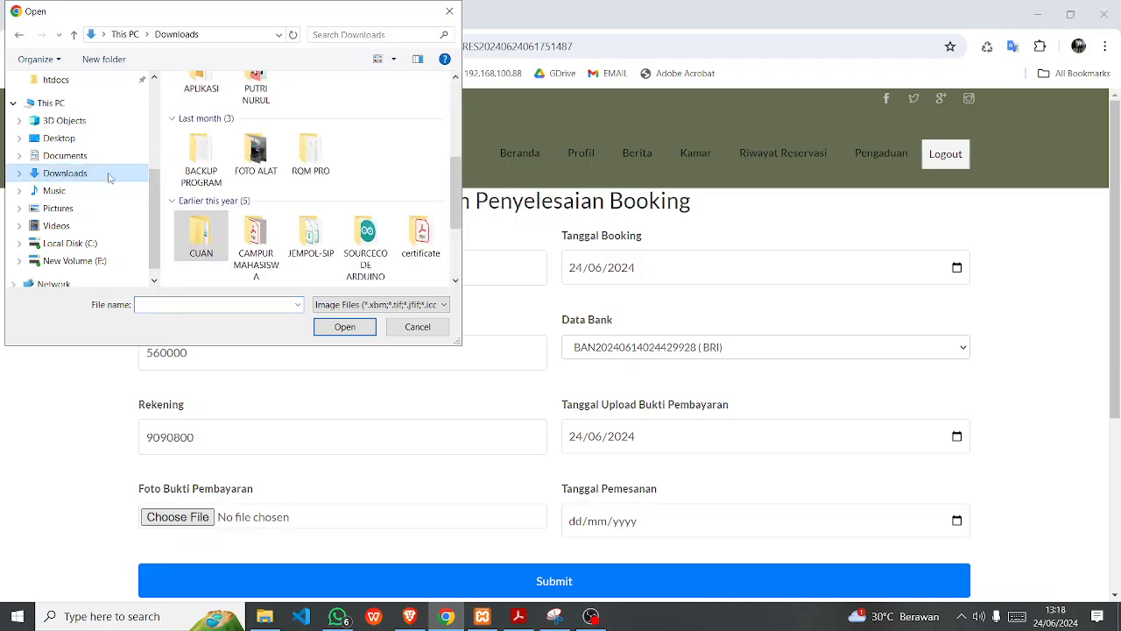
pyautogui.scroll(1, 309, 245)
pyautogui.scroll(-3, 263, 245)
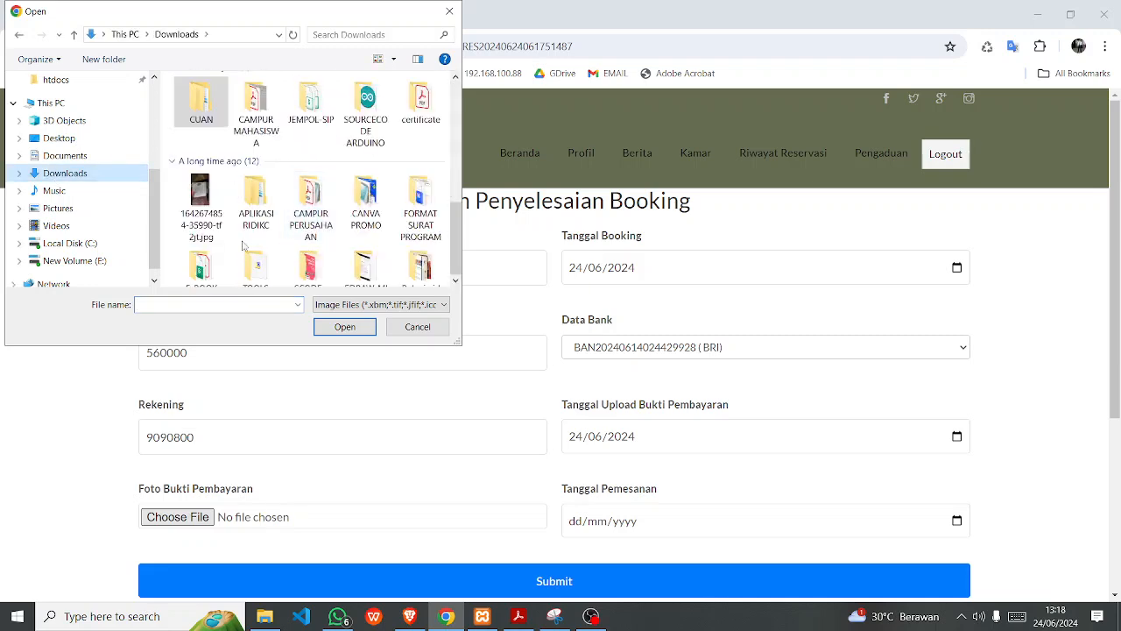
pyautogui.click(201, 206)
pyautogui.click(344, 327)
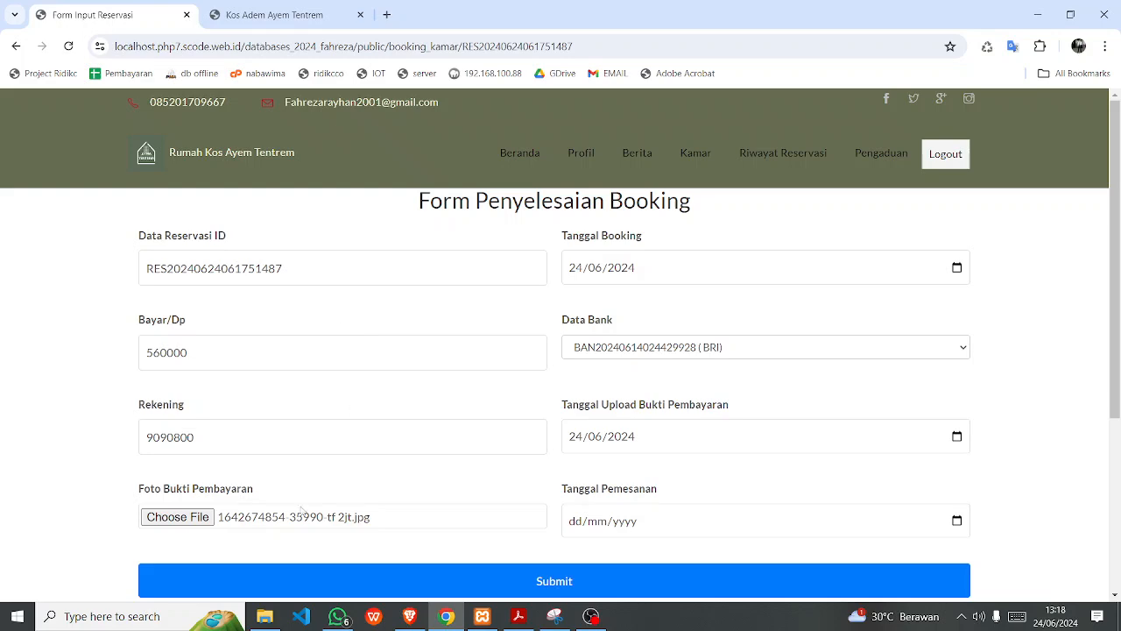
pyautogui.scroll(-3, 408, 460)
pyautogui.scroll(3, 408, 460)
# Set the order date to today and submit the booking form.
pyautogui.click(959, 521)
pyautogui.click(694, 488)
pyautogui.scroll(-3, 713, 490)
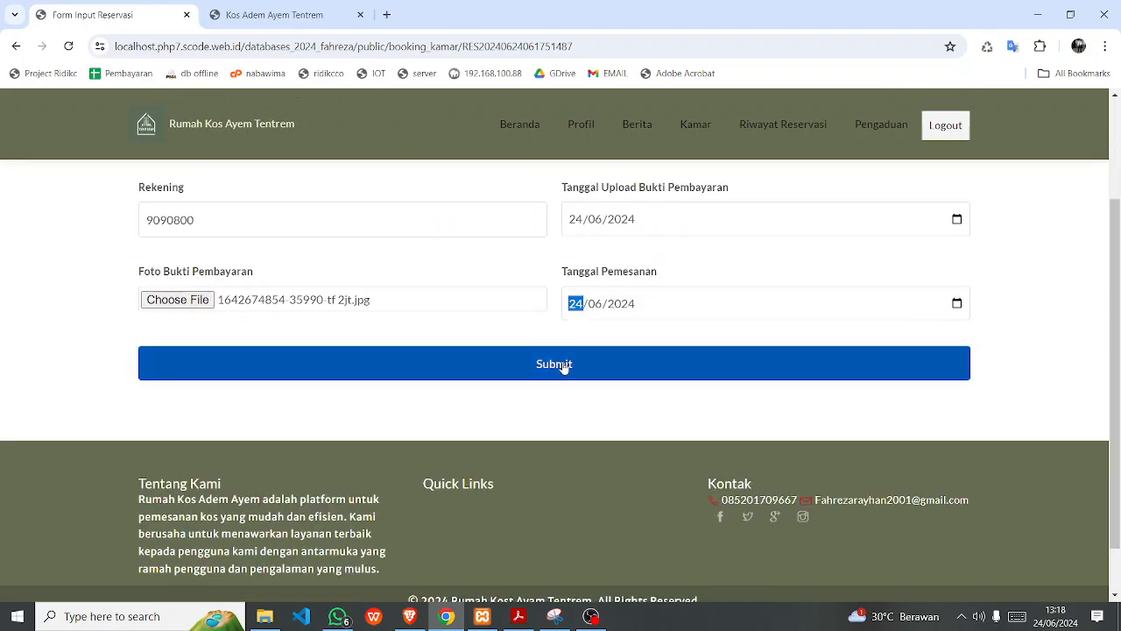
pyautogui.click(564, 366)
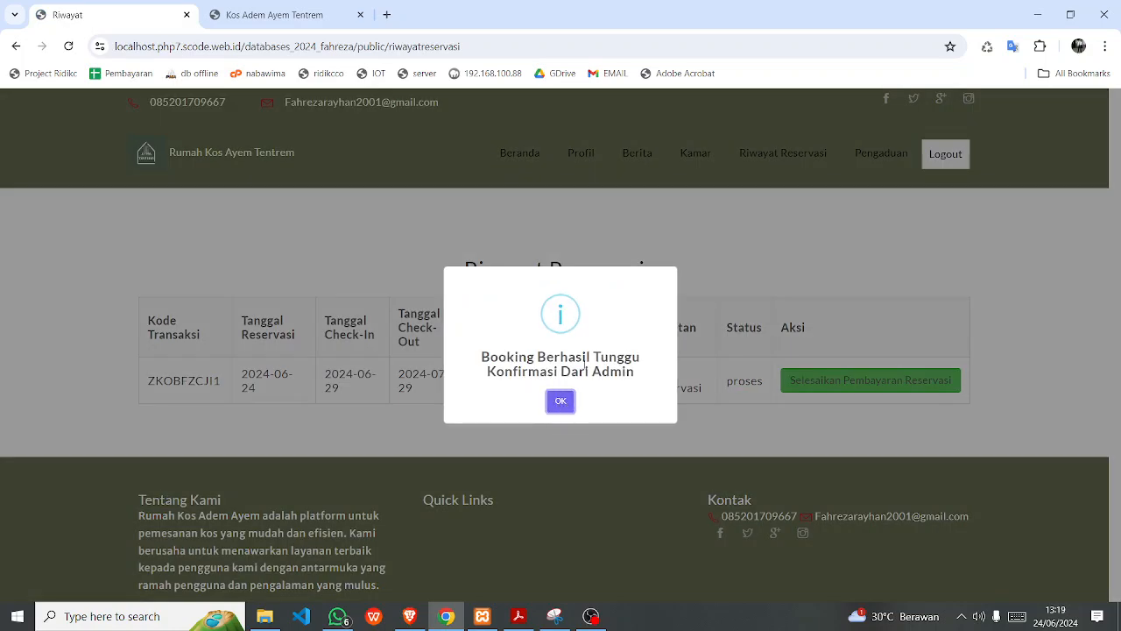
pyautogui.click(564, 405)
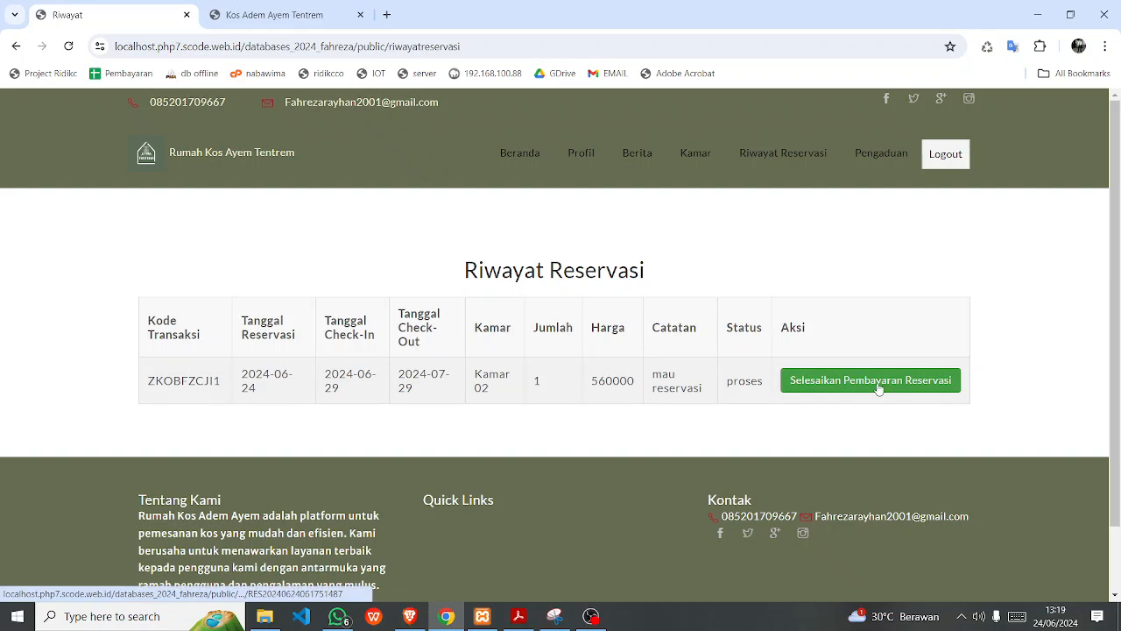
# In admin Data Reservasi, inspect the new Kamar 02 reservation's dates and proses status.
pyautogui.click(317, 20)
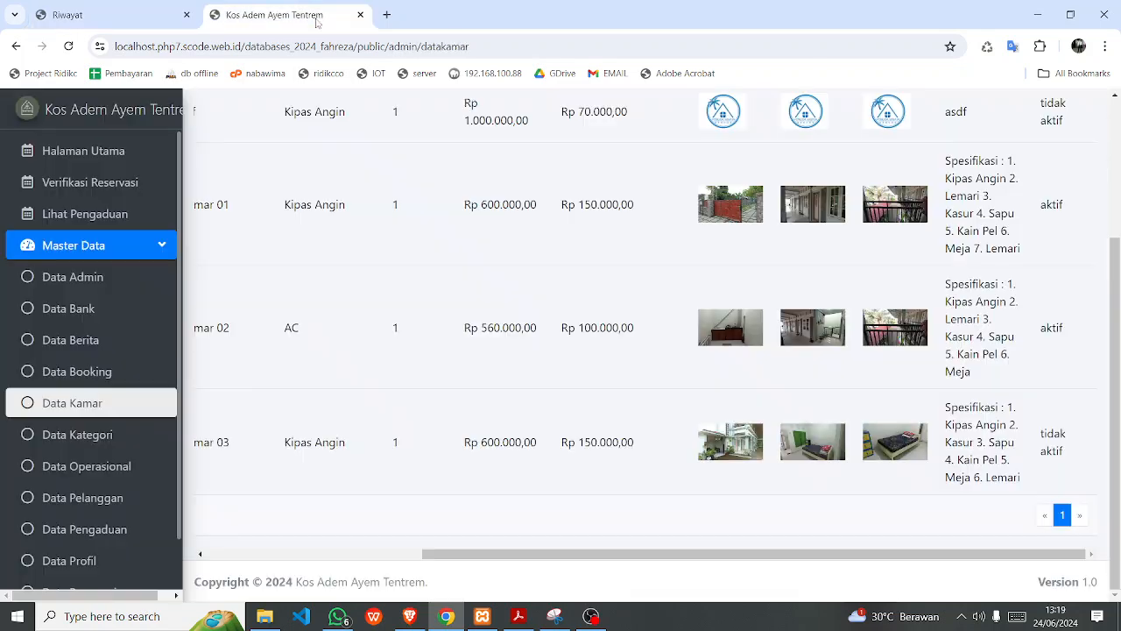
pyautogui.scroll(-1, 30, 536)
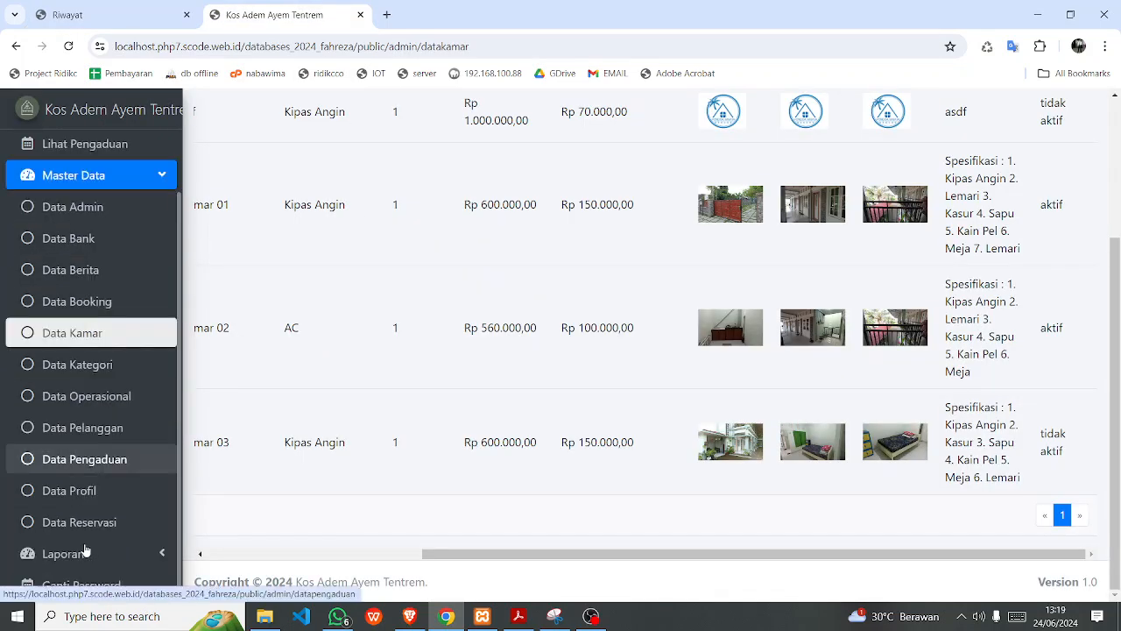
pyautogui.click(98, 522)
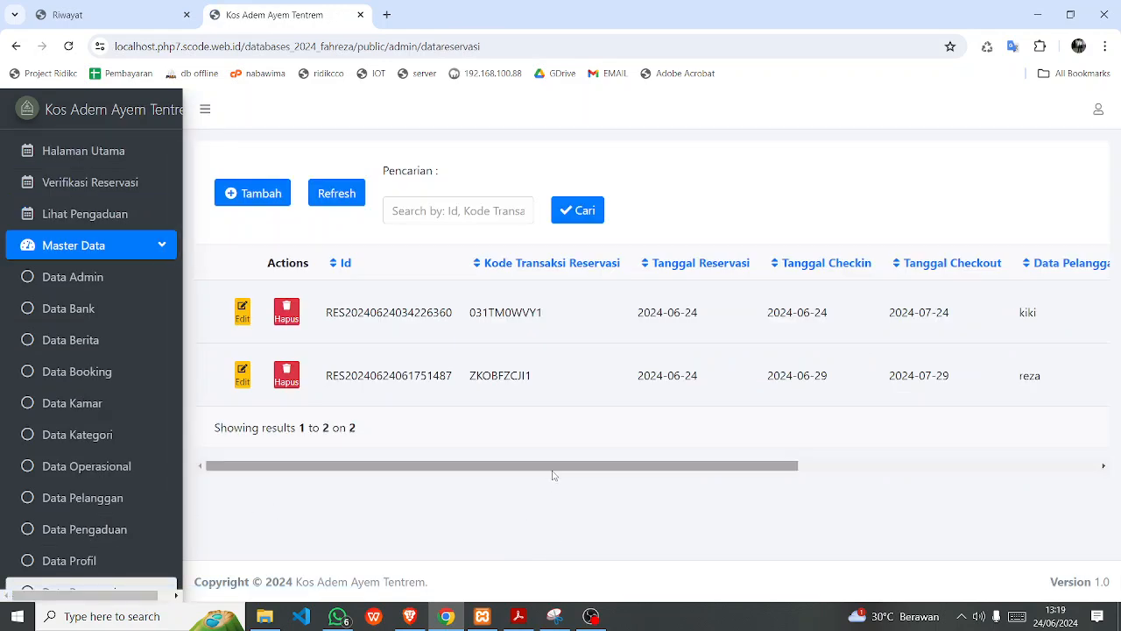
pyautogui.moveTo(610, 465); pyautogui.dragTo(878, 473)
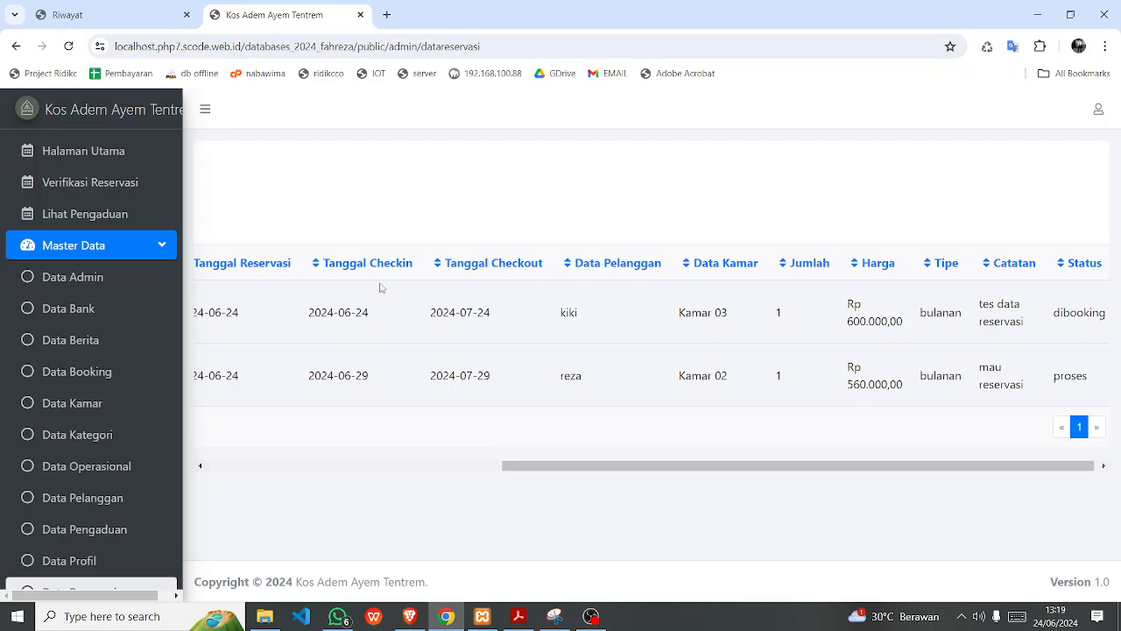
pyautogui.doubleClick(362, 375)
pyautogui.moveTo(476, 374); pyautogui.dragTo(483, 378)
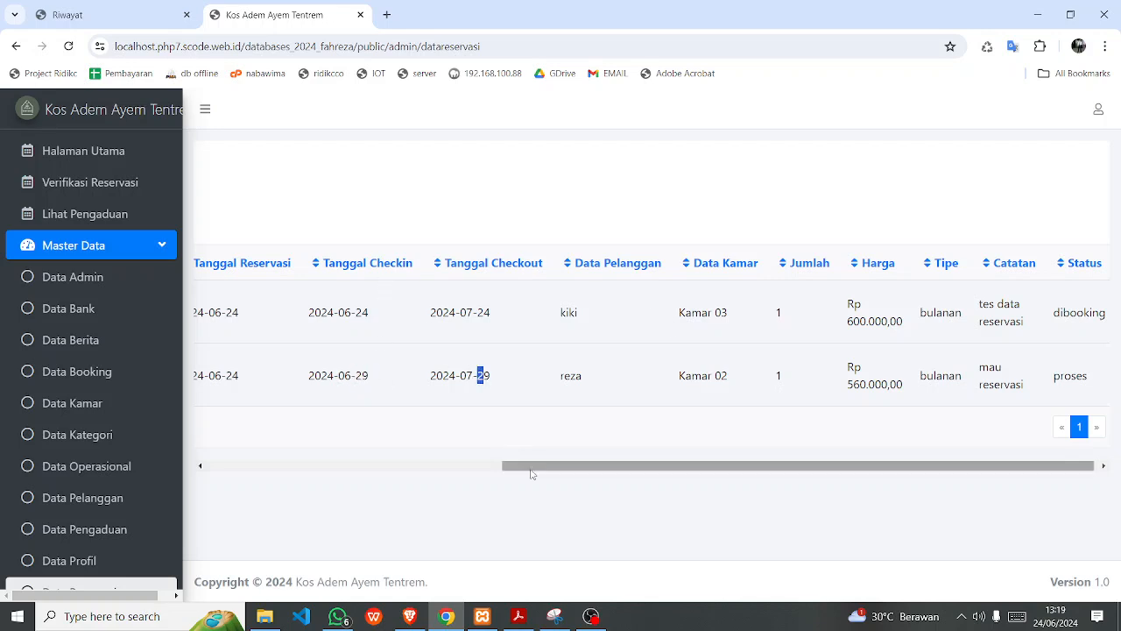
pyautogui.moveTo(531, 473); pyautogui.dragTo(568, 474)
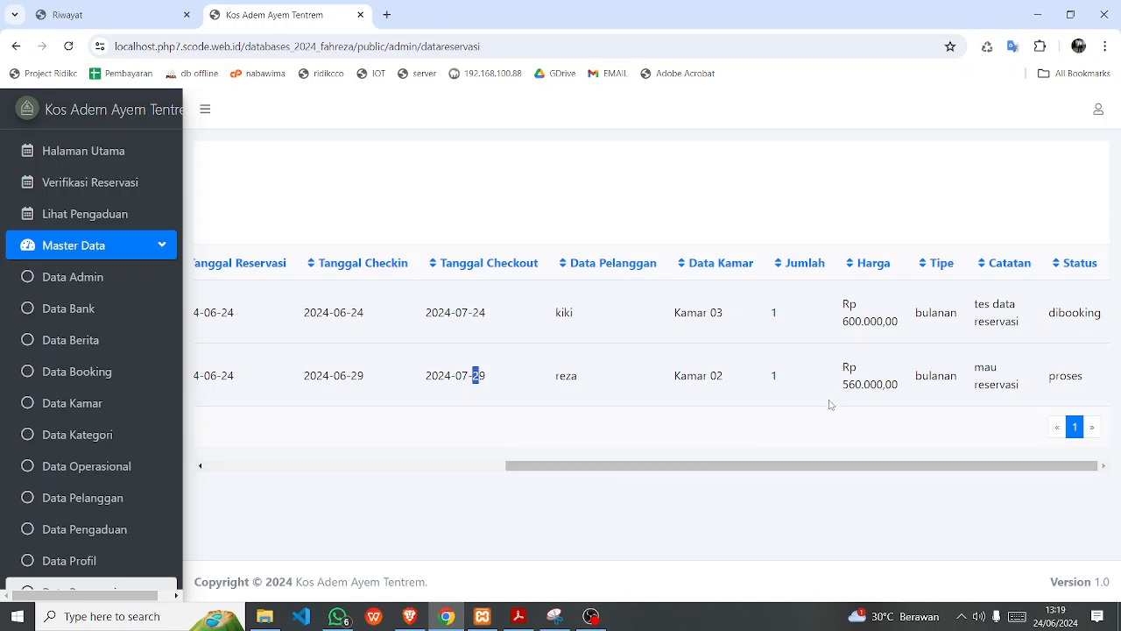
pyautogui.moveTo(929, 376); pyautogui.dragTo(944, 376)
pyautogui.moveTo(837, 471); pyautogui.dragTo(520, 498)
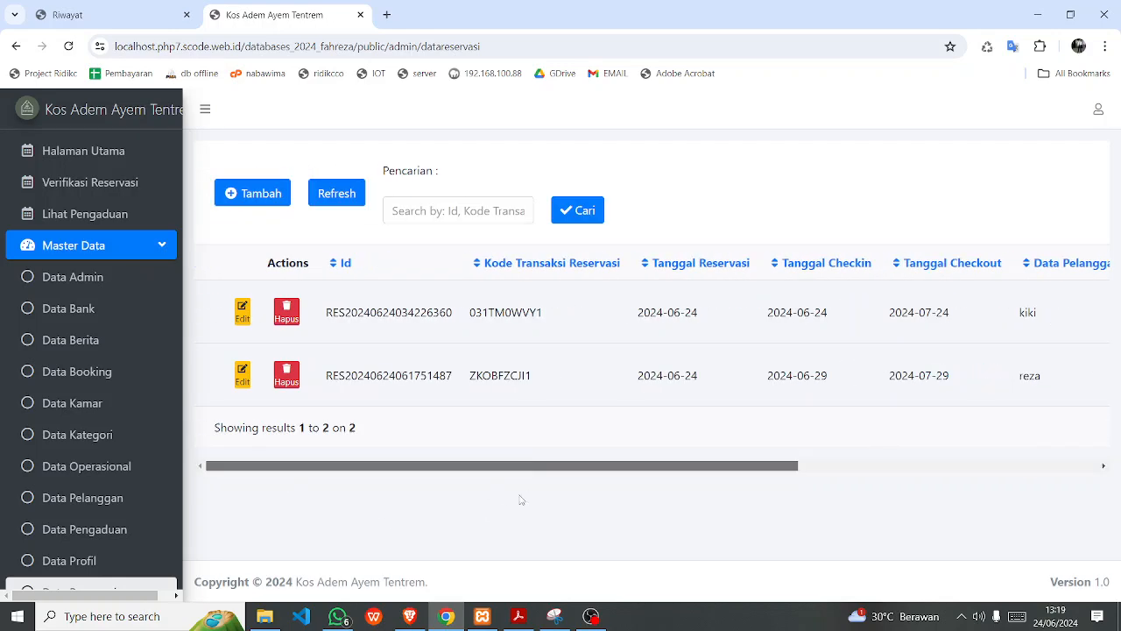
pyautogui.click(66, 375)
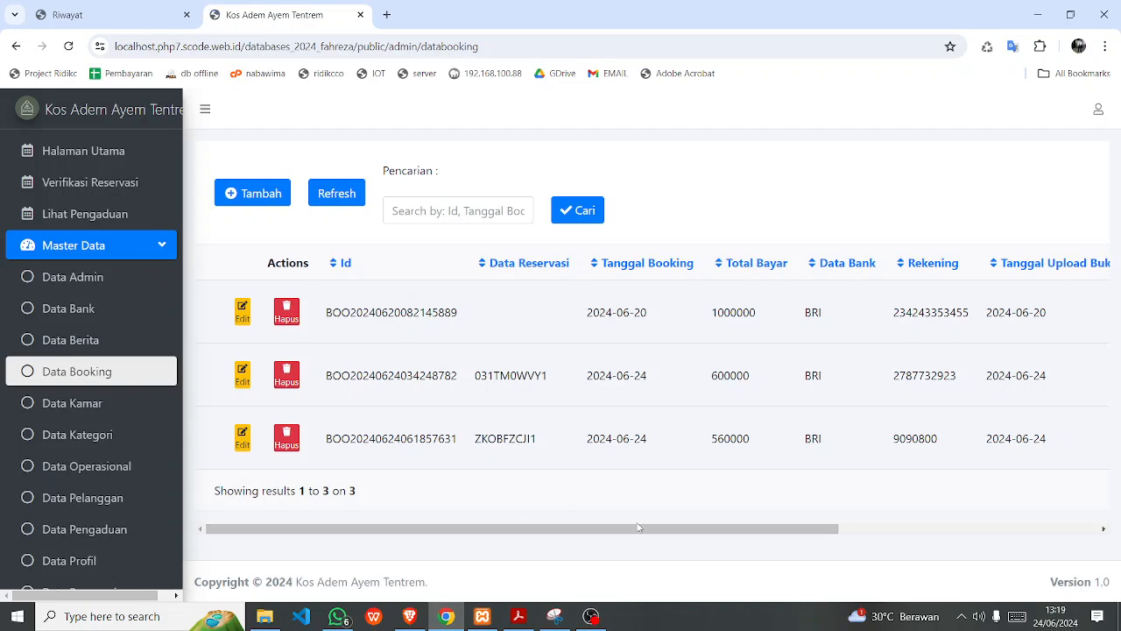
# View the receipt photo of the new 560000 BRI booking from Data Booking.
pyautogui.moveTo(639, 527); pyautogui.dragTo(877, 526)
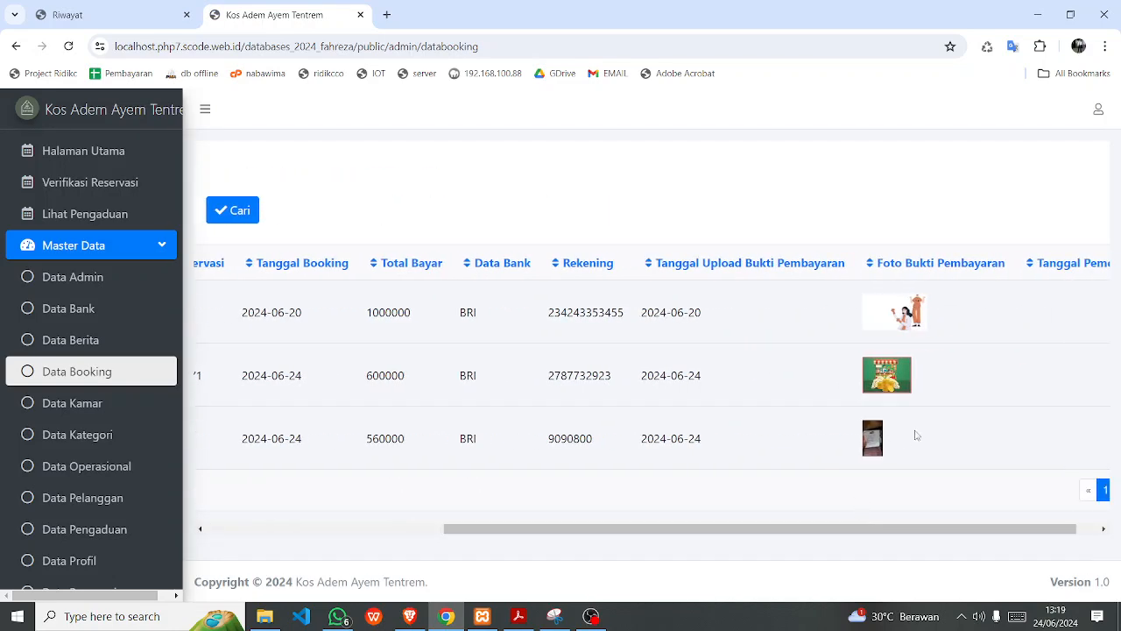
pyautogui.click(873, 443)
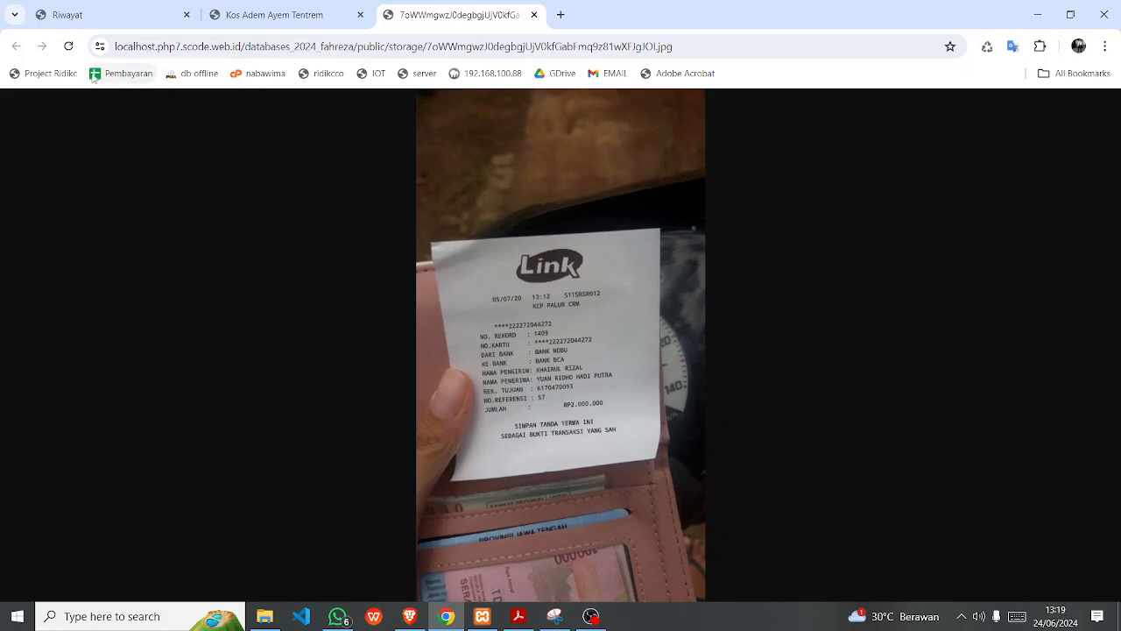
pyautogui.click(306, 16)
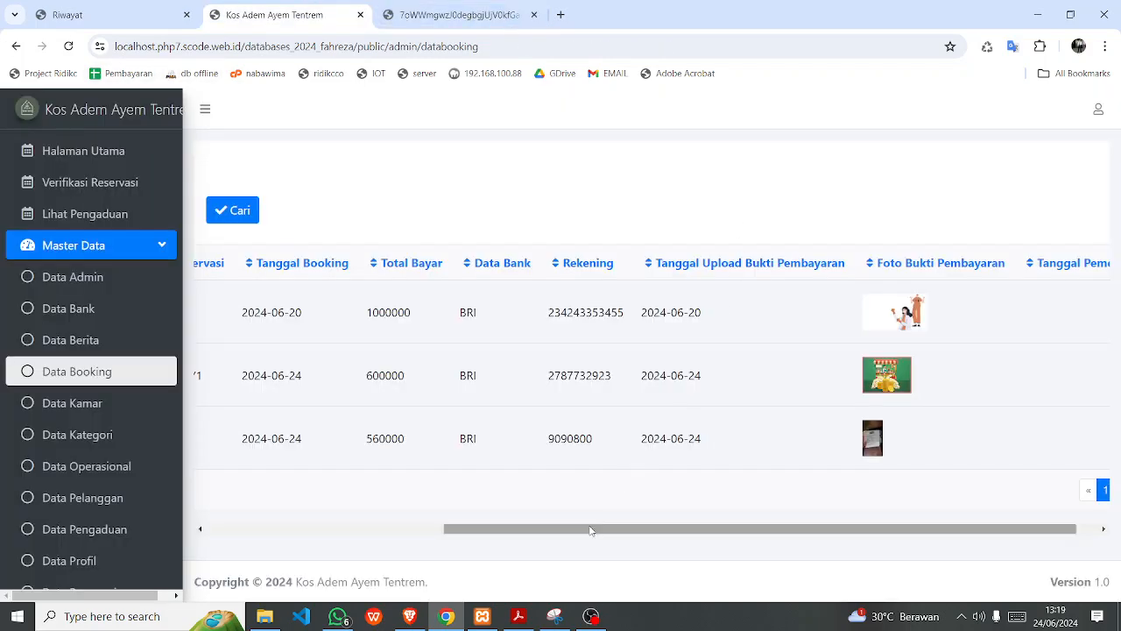
pyautogui.moveTo(590, 531); pyautogui.dragTo(352, 531)
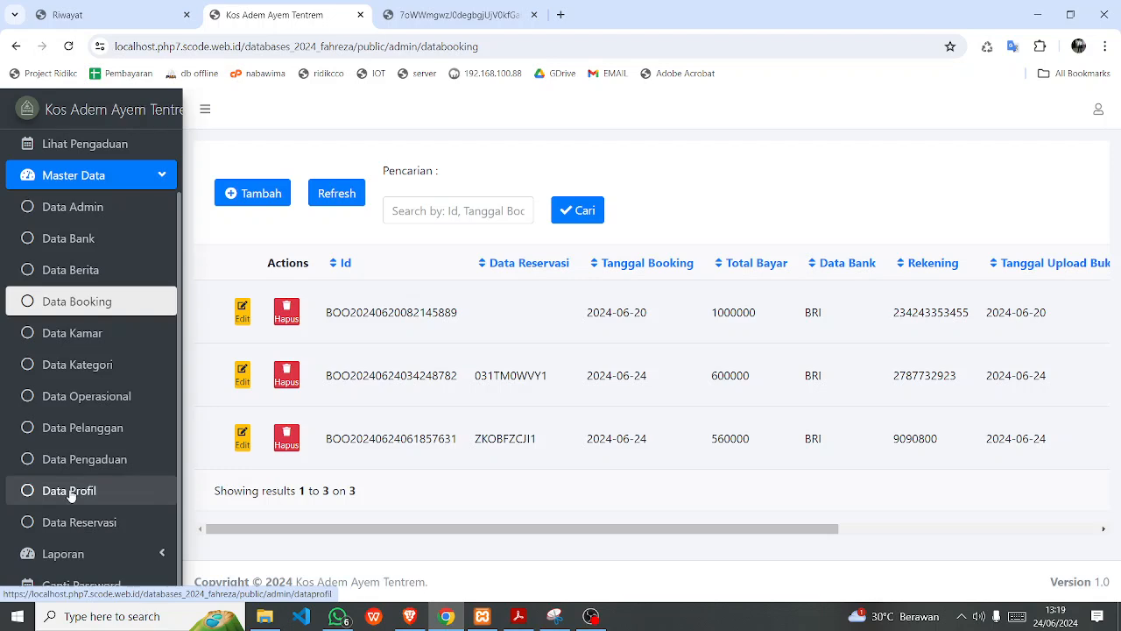
# Edit the second reservation (Kamar 02) from Data Reservasi, down to its Proses status.
pyautogui.click(84, 522)
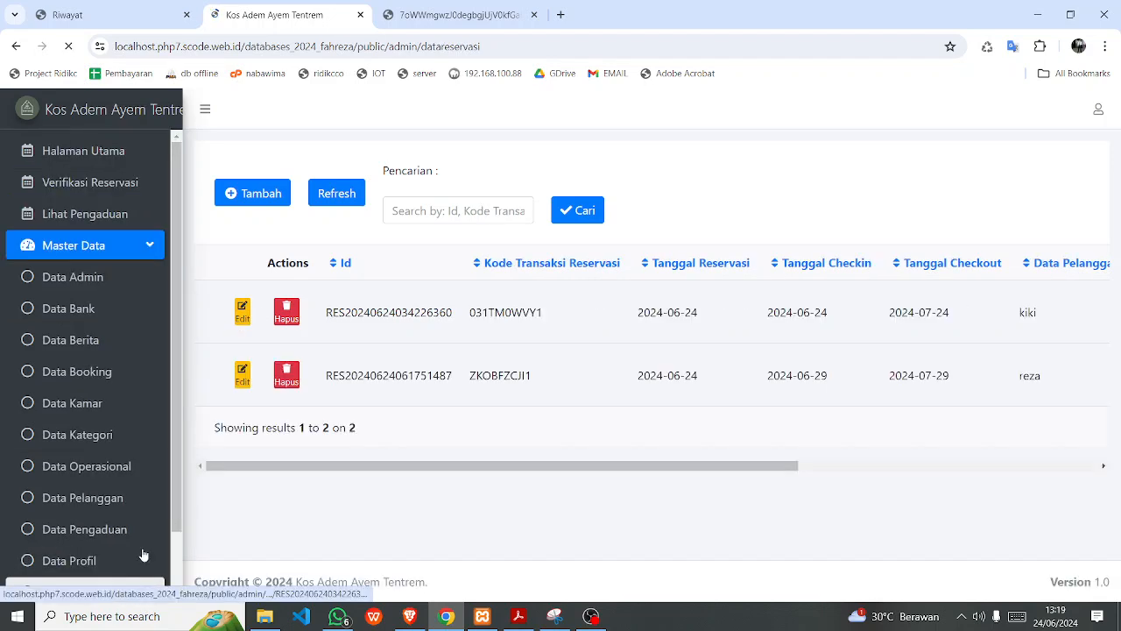
pyautogui.click(249, 375)
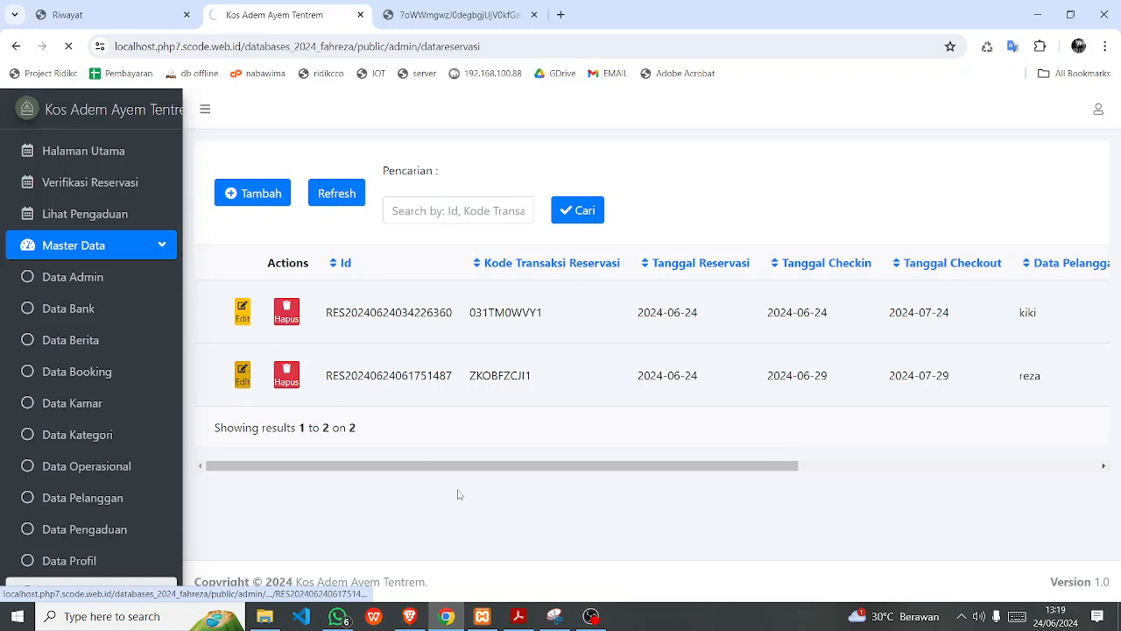
pyautogui.scroll(-5, 430, 490)
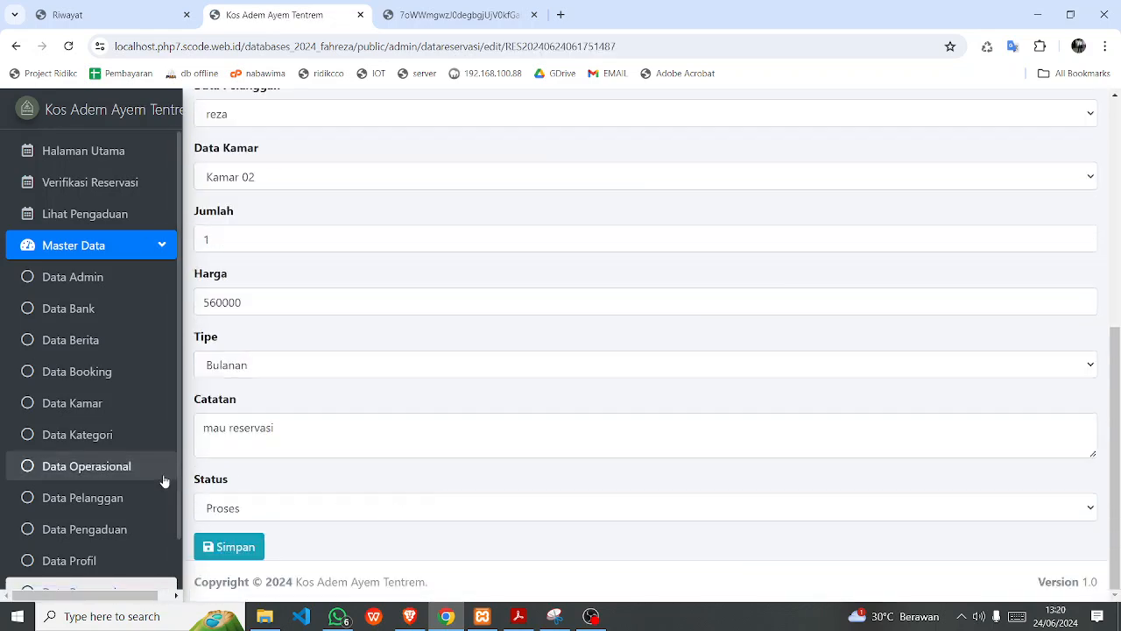
# Set the Kamar 02 reservation status to Berhasil Dikonfirmasi and save it.
pyautogui.click(237, 509)
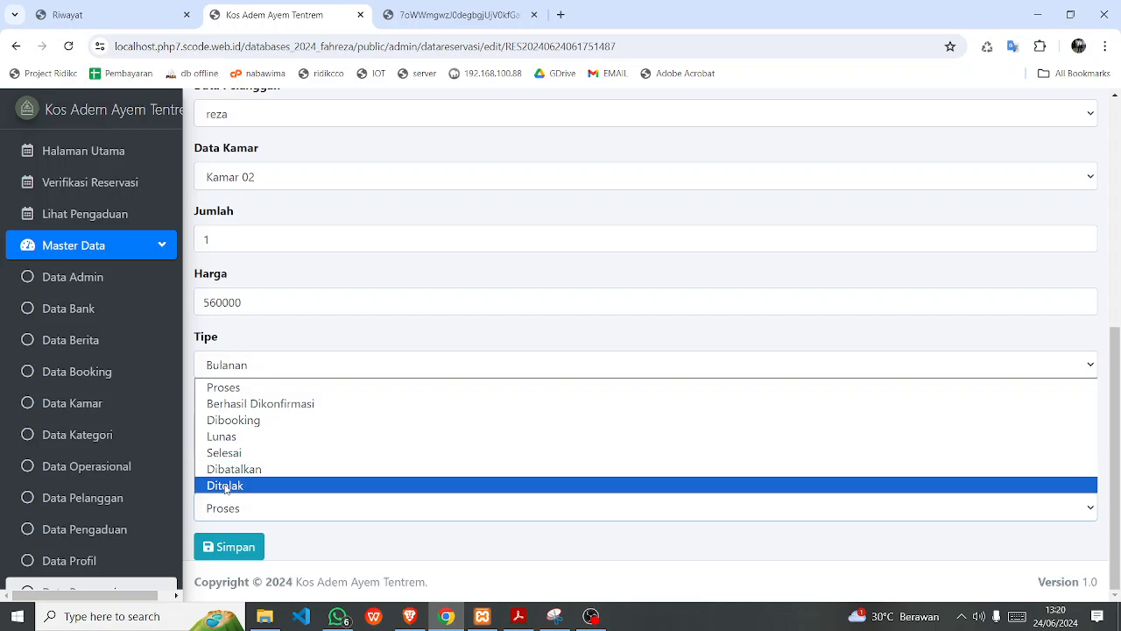
pyautogui.click(282, 404)
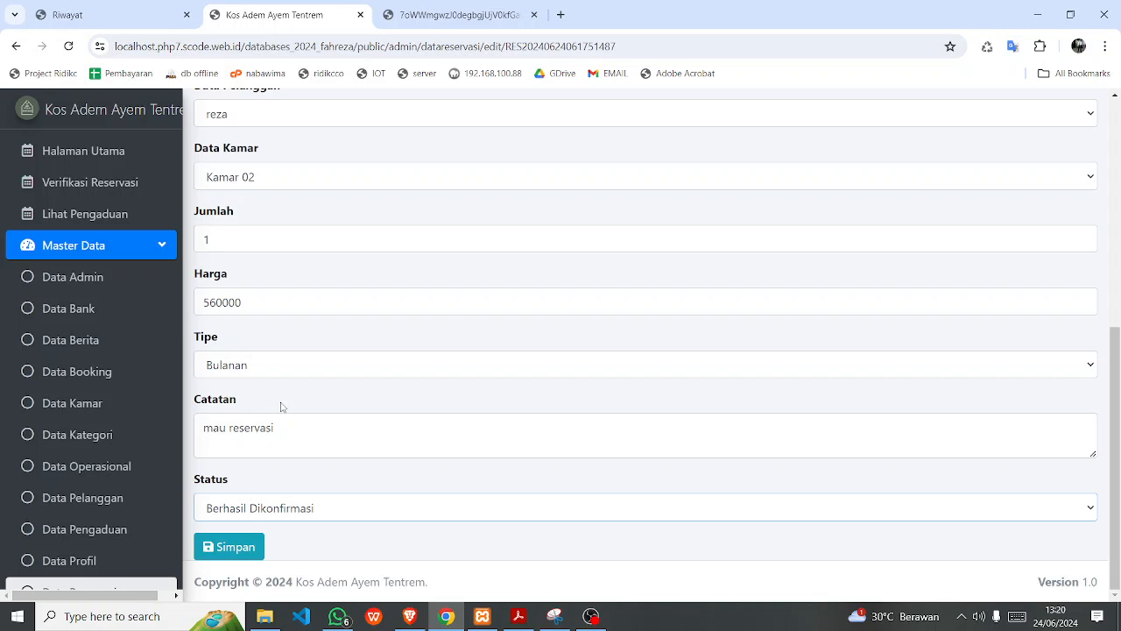
pyautogui.click(259, 509)
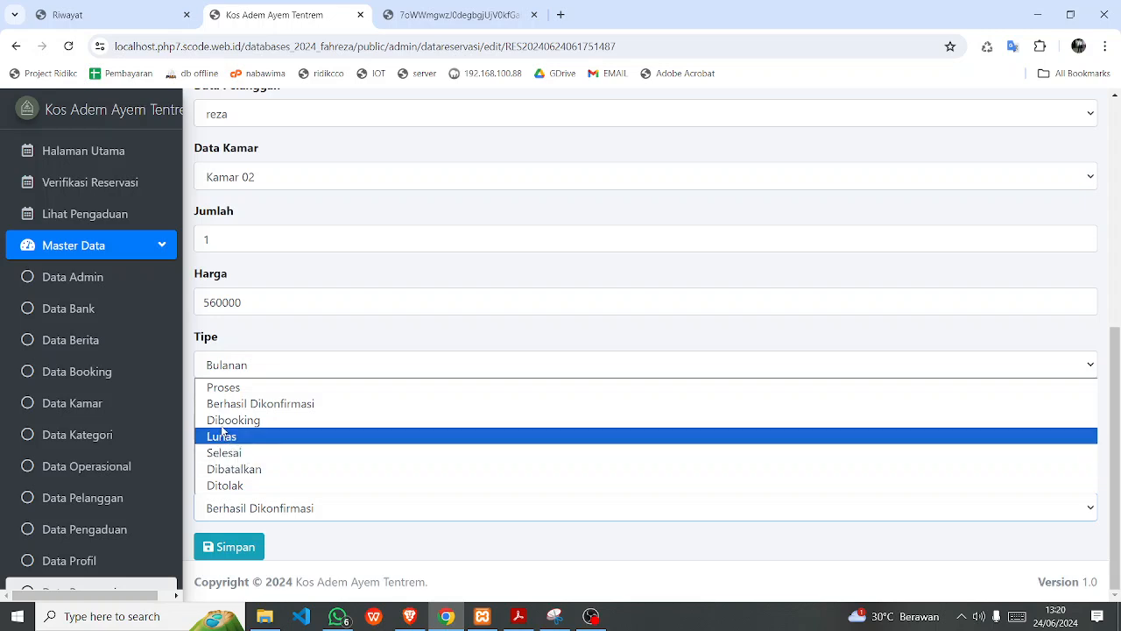
pyautogui.click(239, 404)
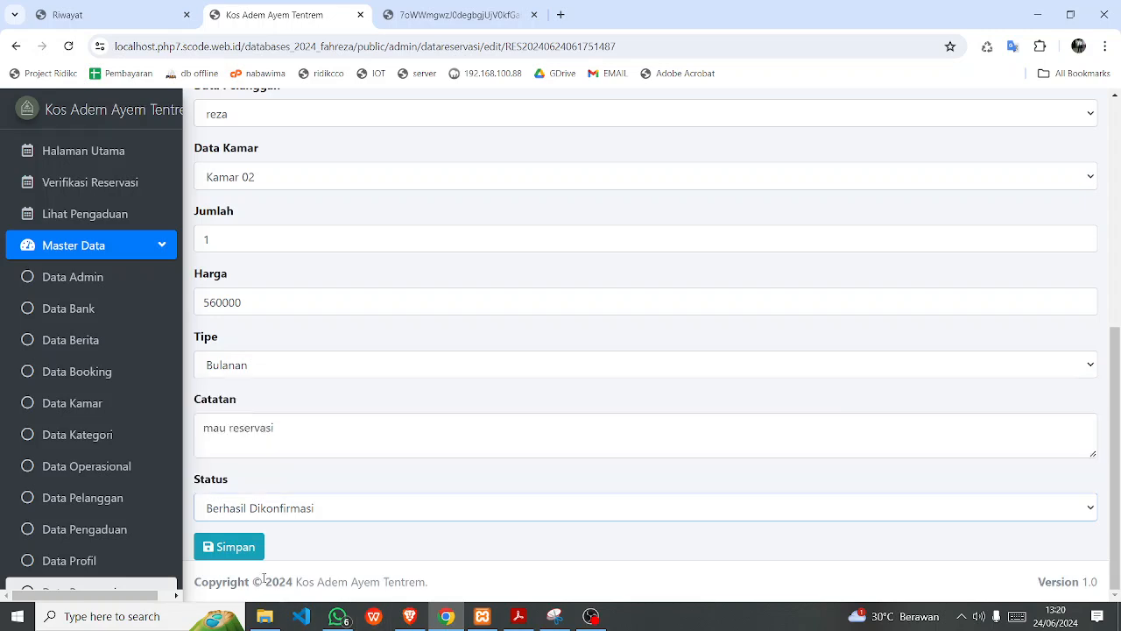
pyautogui.click(243, 547)
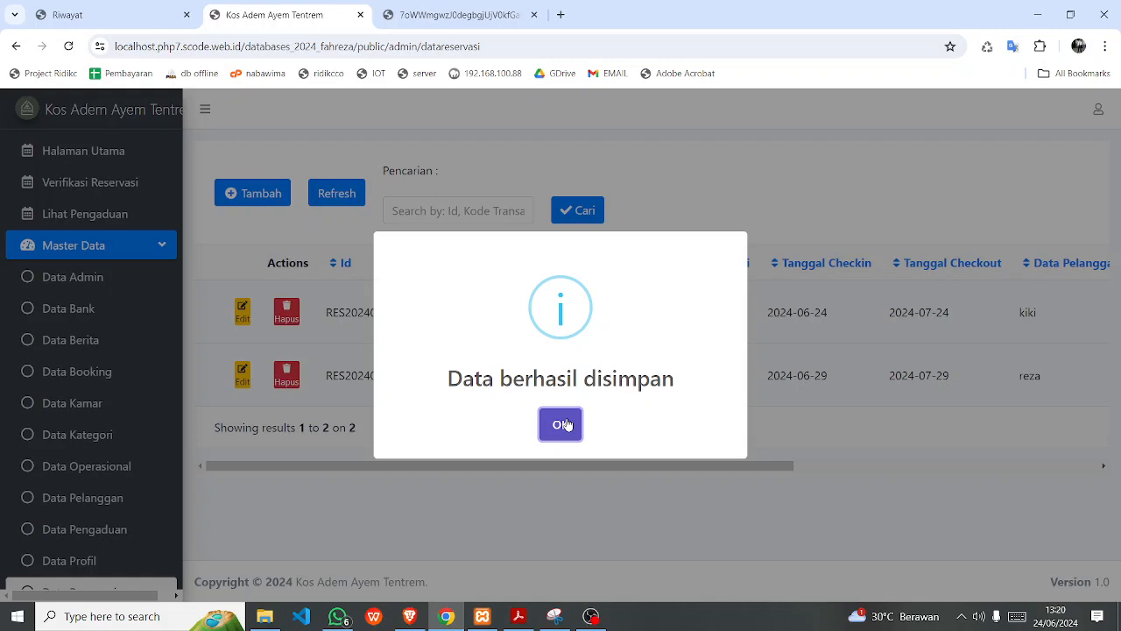
pyautogui.click(561, 424)
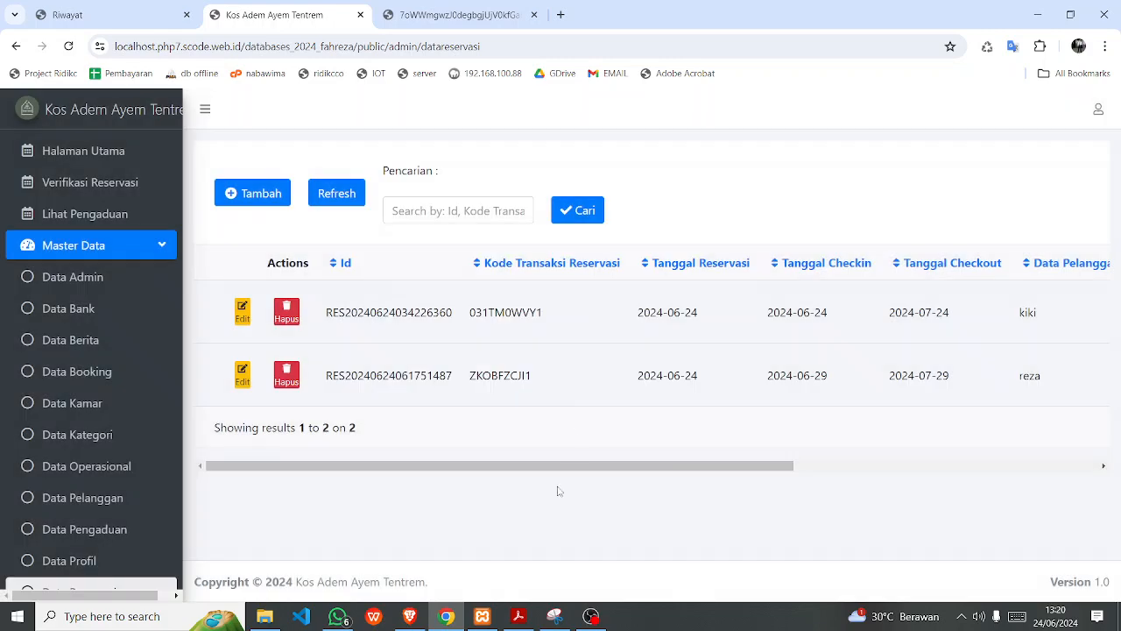
pyautogui.moveTo(558, 467); pyautogui.dragTo(861, 464)
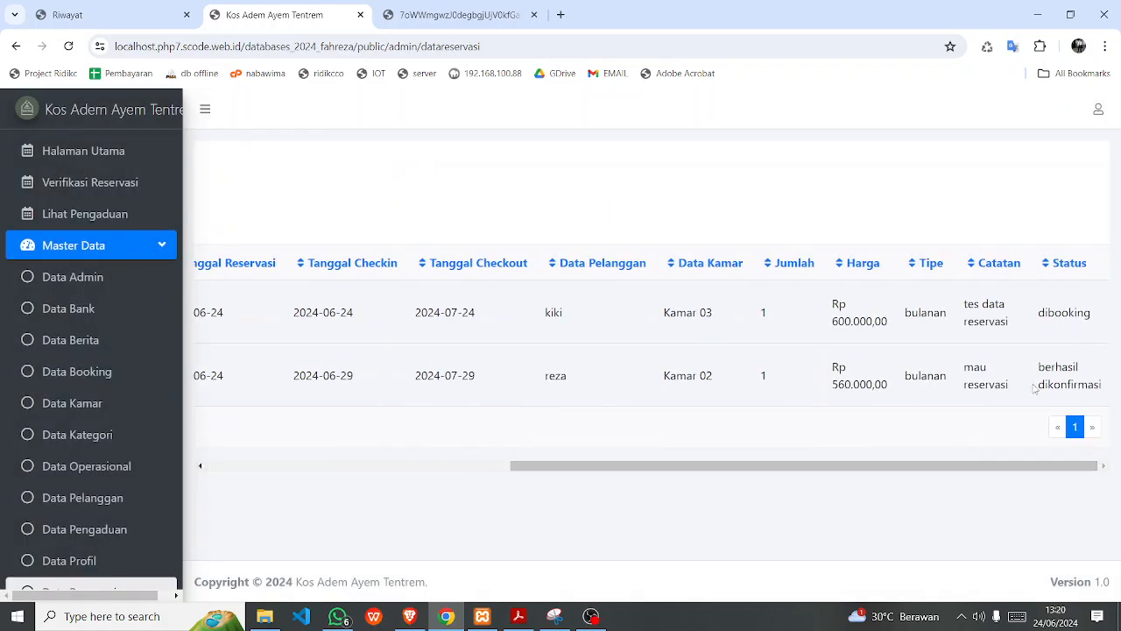
pyautogui.moveTo(779, 470); pyautogui.dragTo(459, 501)
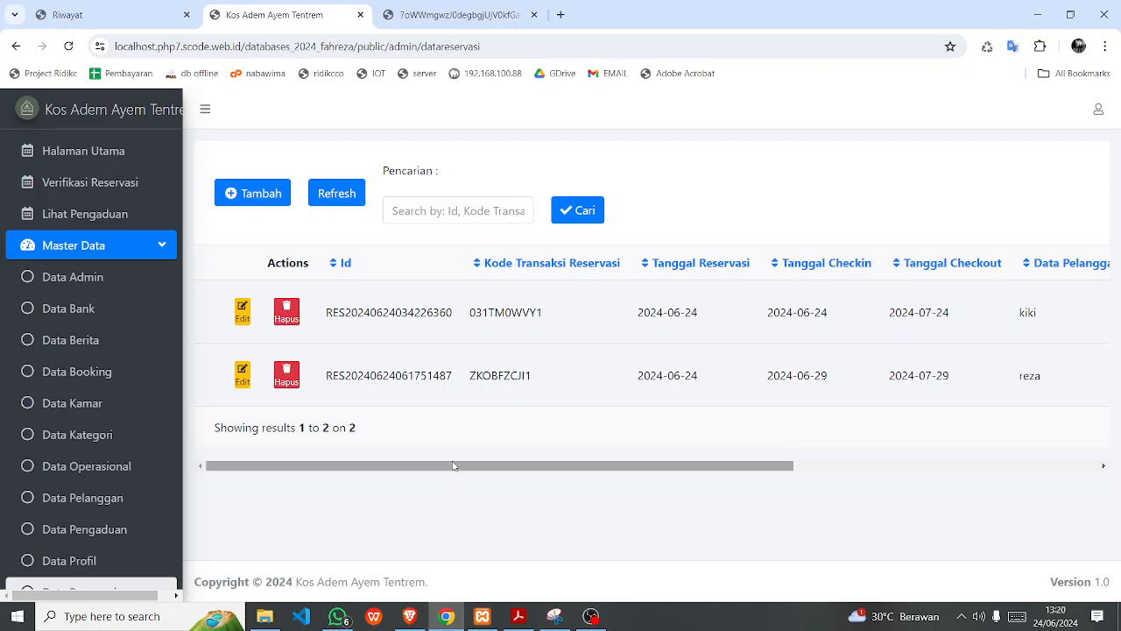
pyautogui.moveTo(446, 468); pyautogui.dragTo(462, 467)
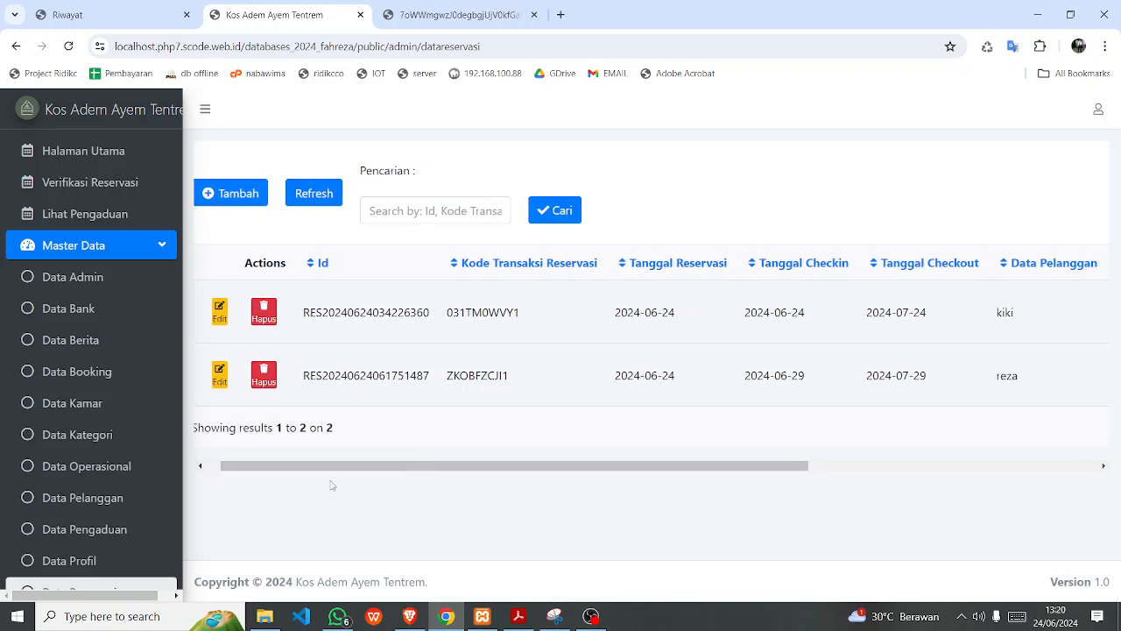
pyautogui.moveTo(340, 465); pyautogui.dragTo(958, 383)
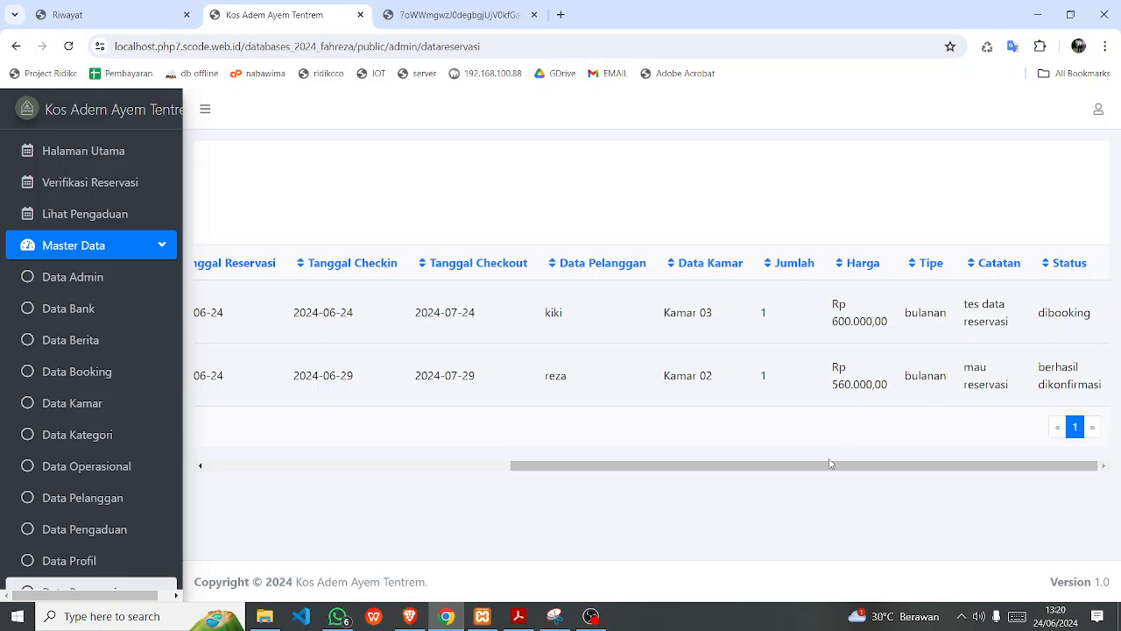
pyautogui.moveTo(830, 463); pyautogui.dragTo(568, 482)
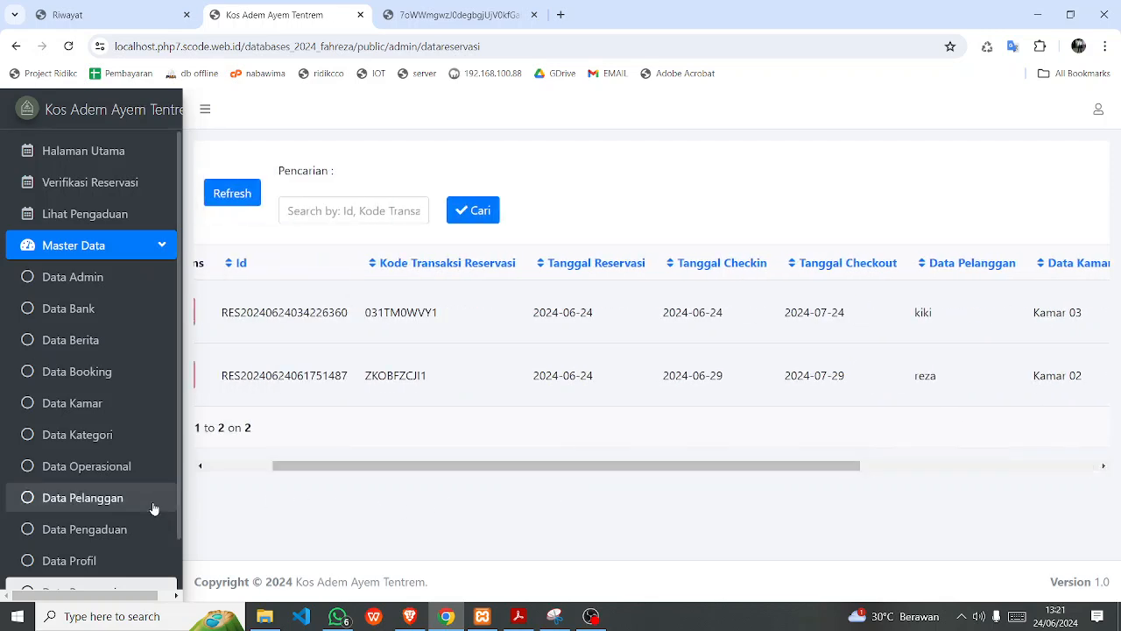
pyautogui.scroll(-1, 154, 508)
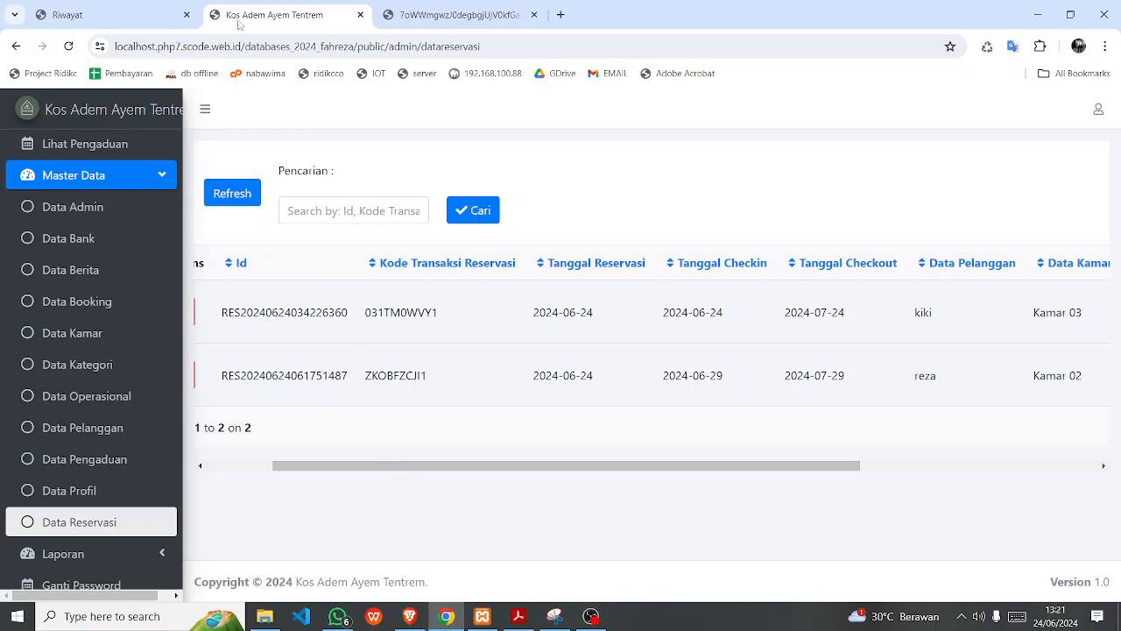
# View and close the uploaded payment receipt photo, then reload the customer's Riwayat Reservasi.
pyautogui.click(422, 18)
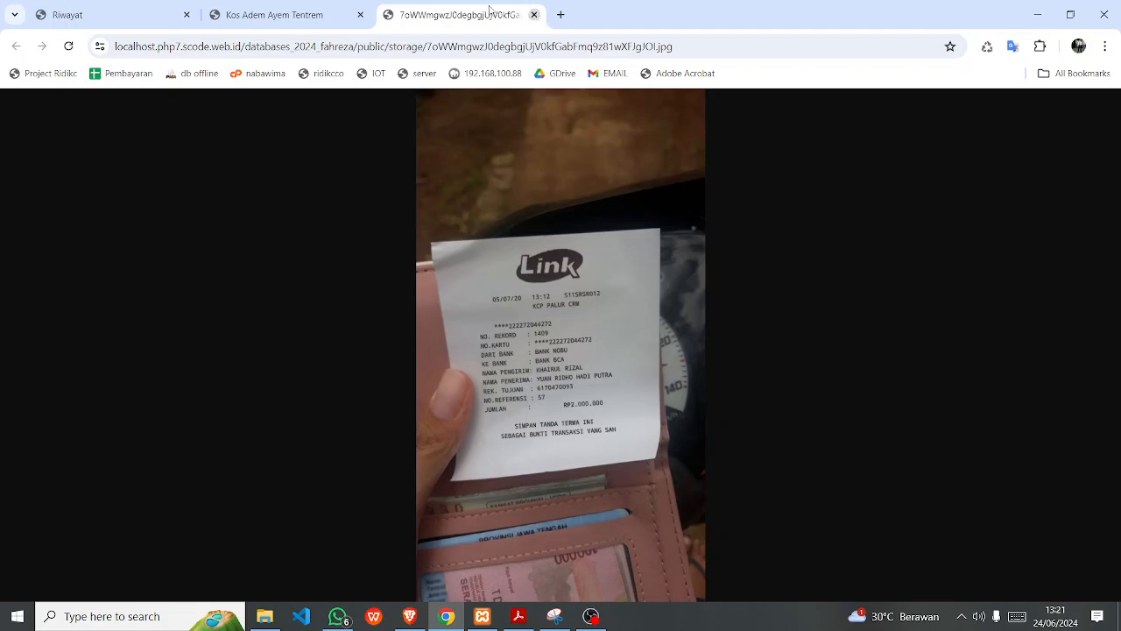
pyautogui.click(533, 13)
pyautogui.click(789, 155)
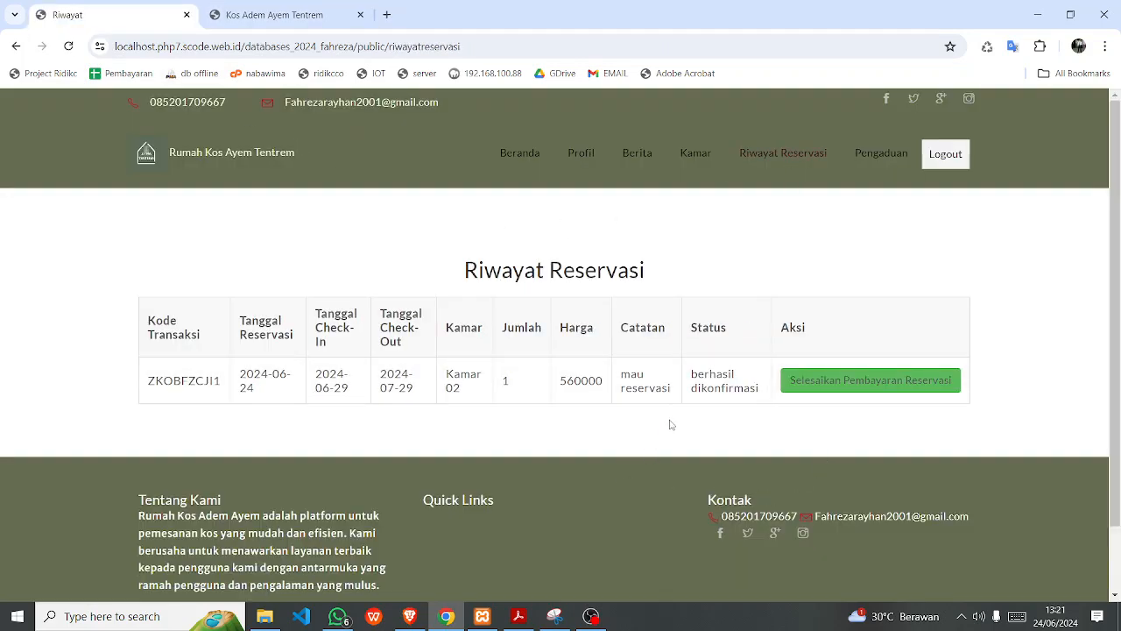
# Highlight the 'berhasil dikonfirmasi' status in the history, then return to the admin reservation list.
pyautogui.moveTo(691, 374); pyautogui.dragTo(757, 390)
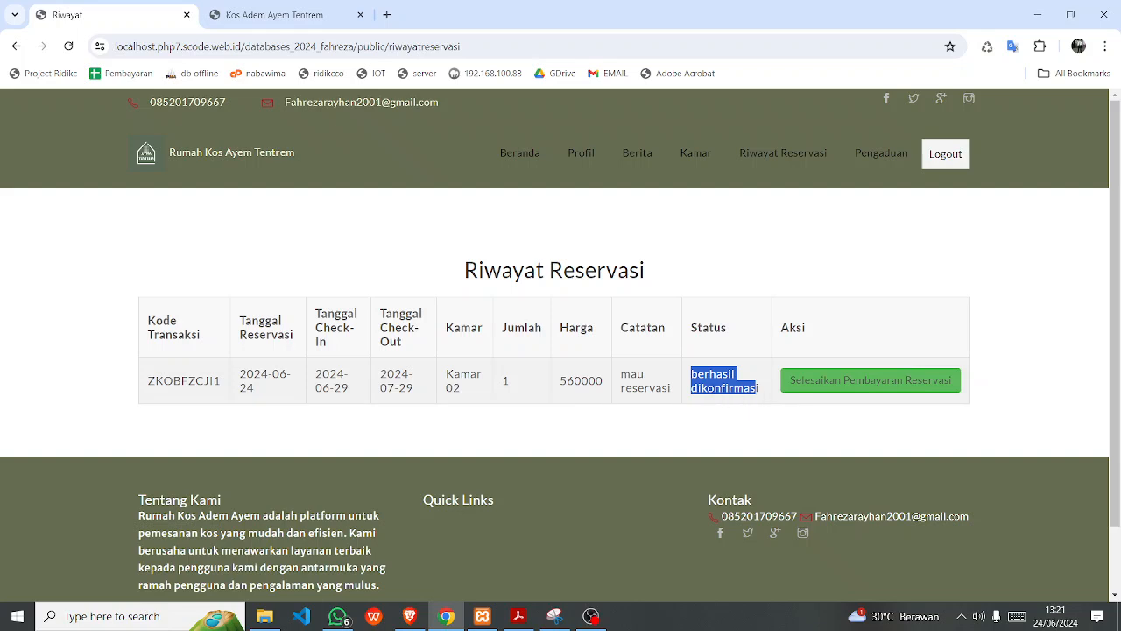
pyautogui.click(712, 377)
pyautogui.doubleClick(698, 373)
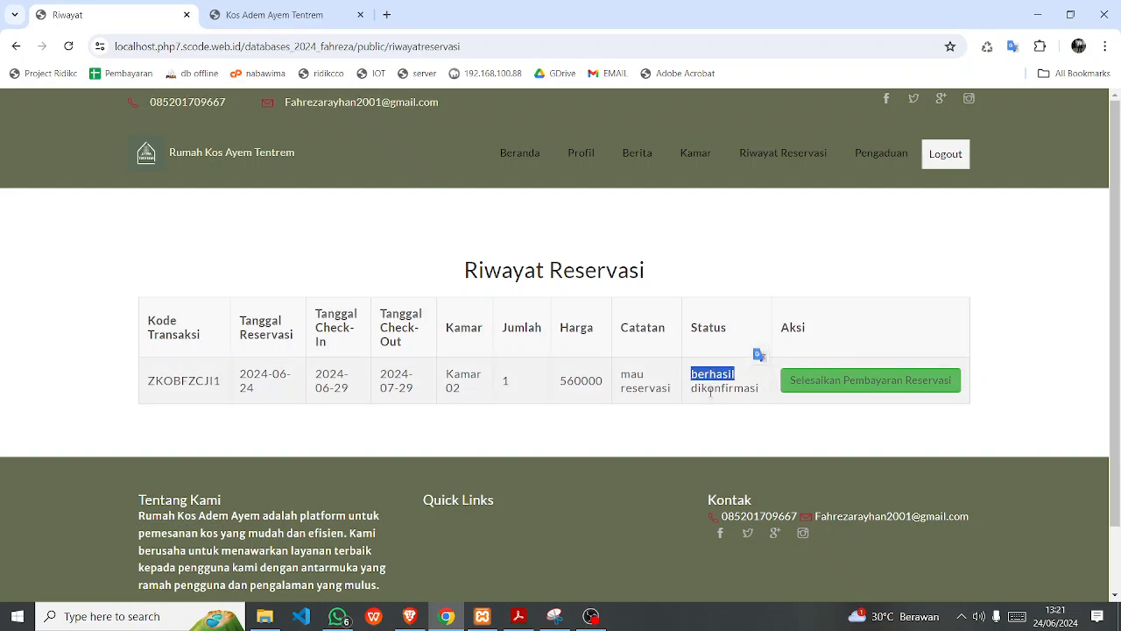
pyautogui.click(713, 385)
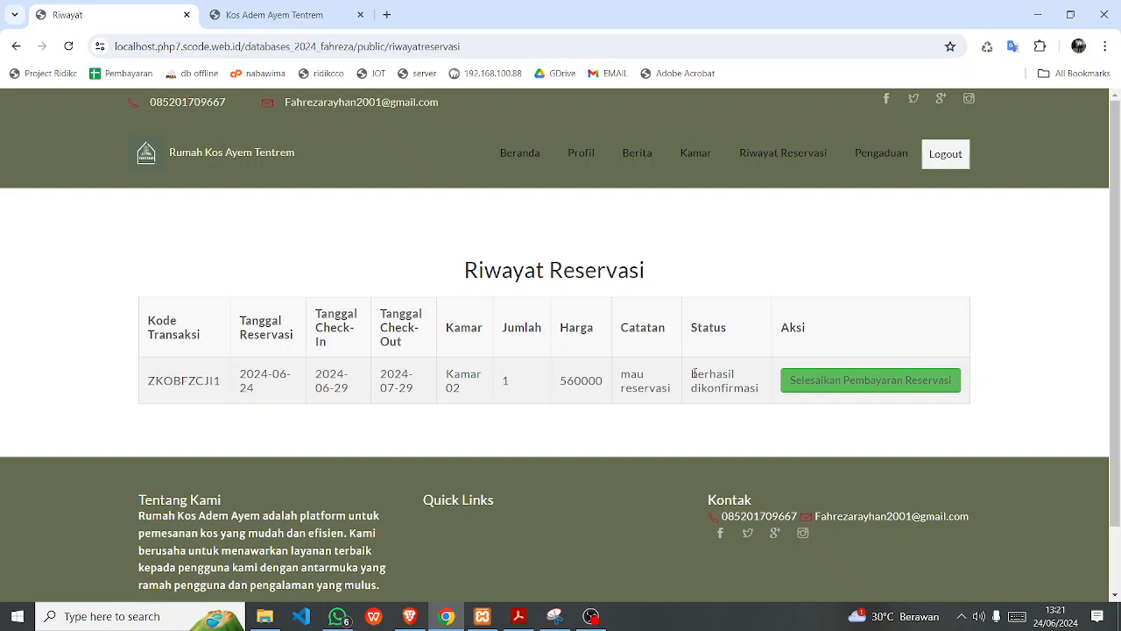
pyautogui.moveTo(694, 373); pyautogui.dragTo(756, 392)
pyautogui.click(551, 430)
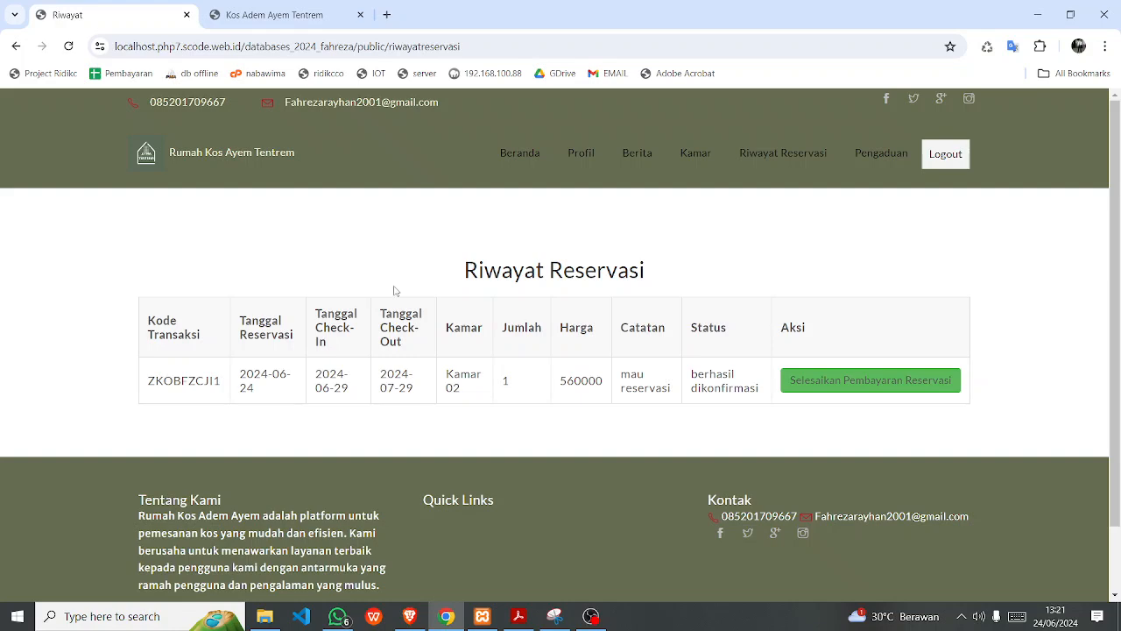
pyautogui.scroll(-1, 412, 292)
pyautogui.click(274, 15)
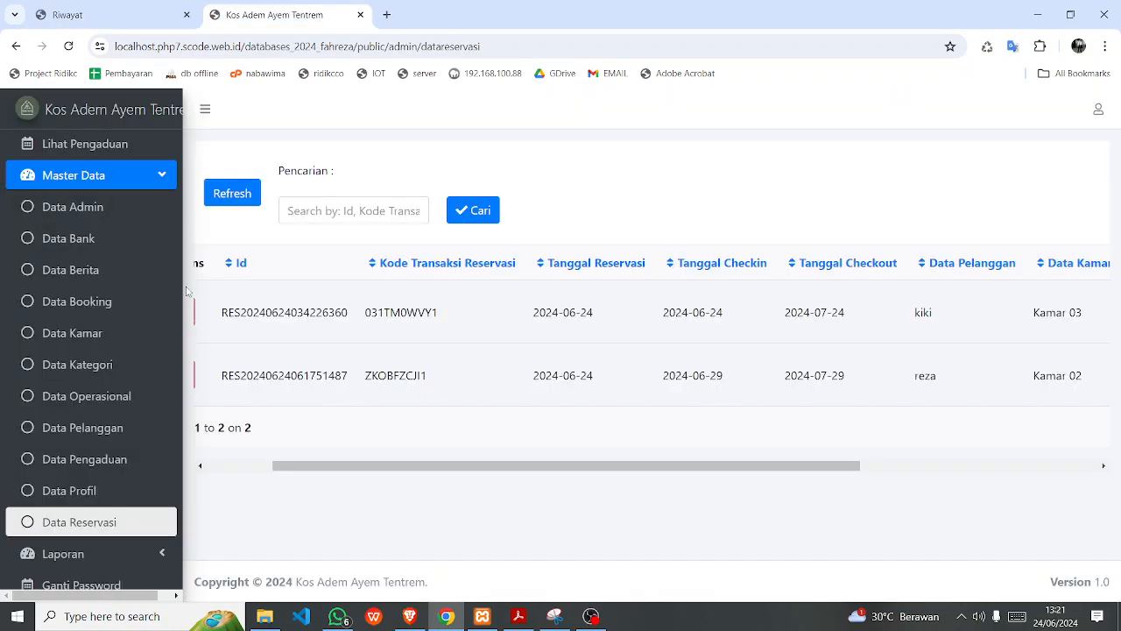
# Expand Laporan in the sidebar and open the Laporan Data Reservasi page.
pyautogui.click(90, 552)
pyautogui.scroll(-4, 91, 526)
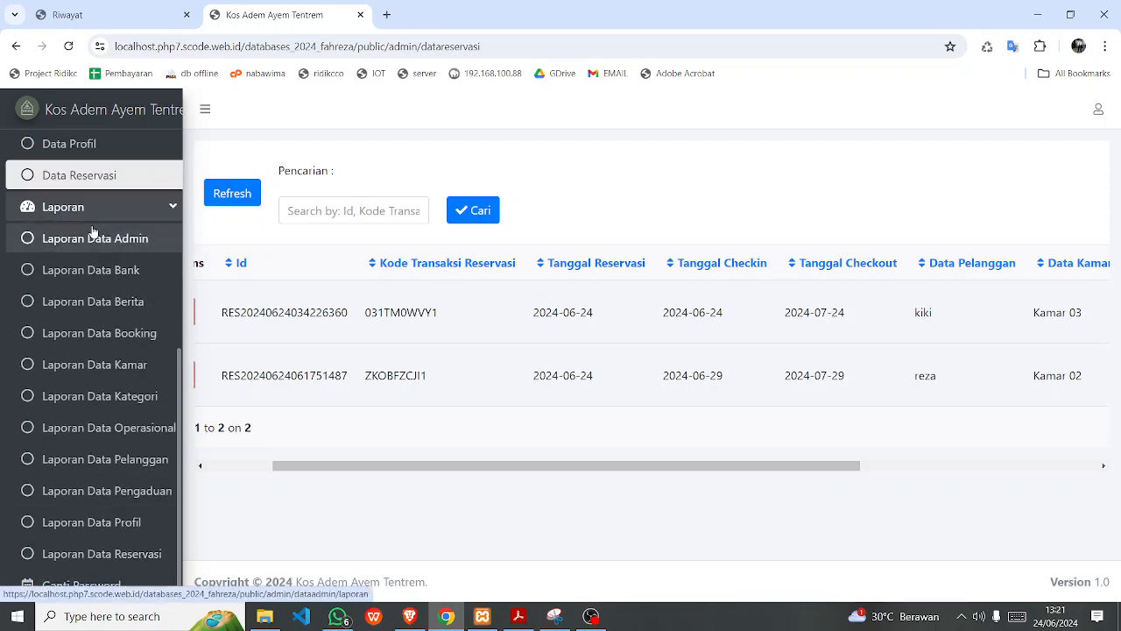
pyautogui.scroll(5, 89, 261)
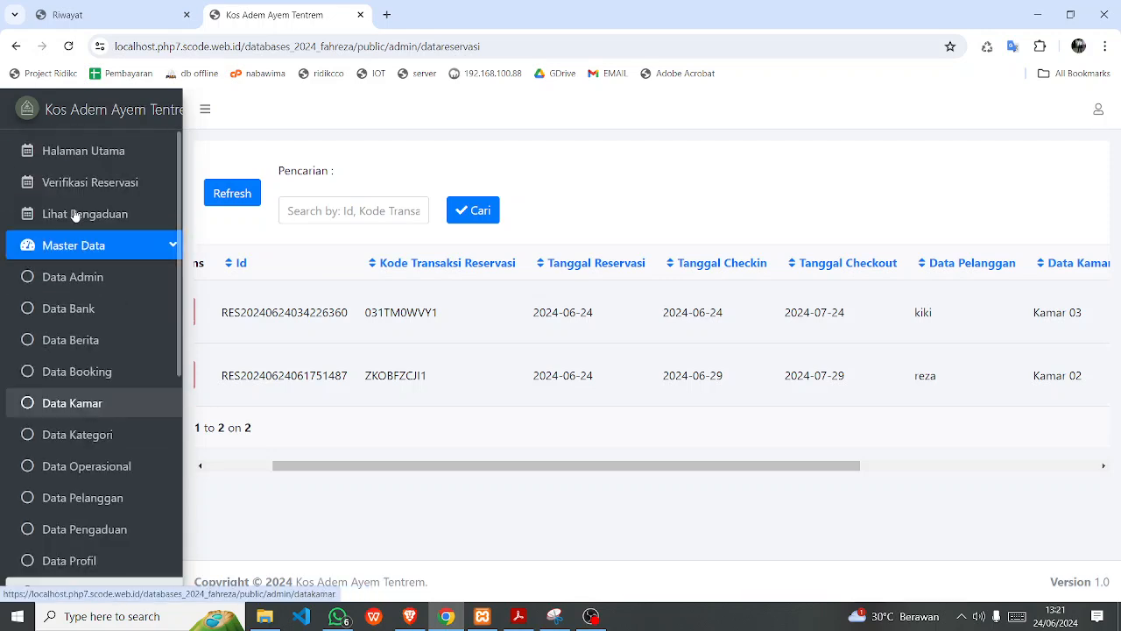
pyautogui.scroll(-5, 56, 398)
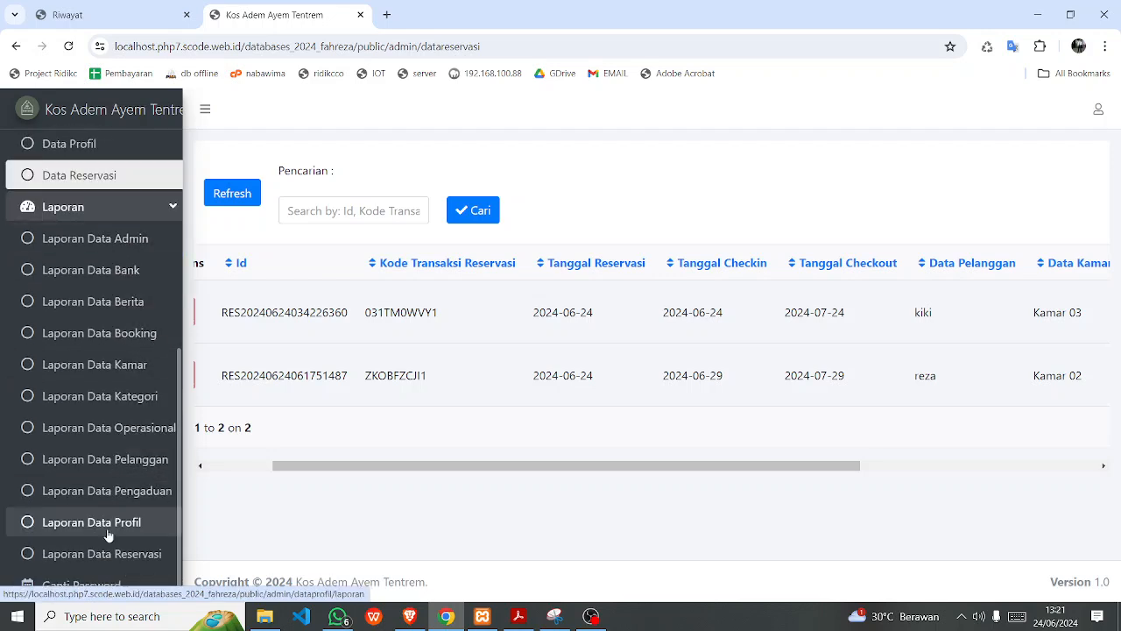
pyautogui.click(75, 561)
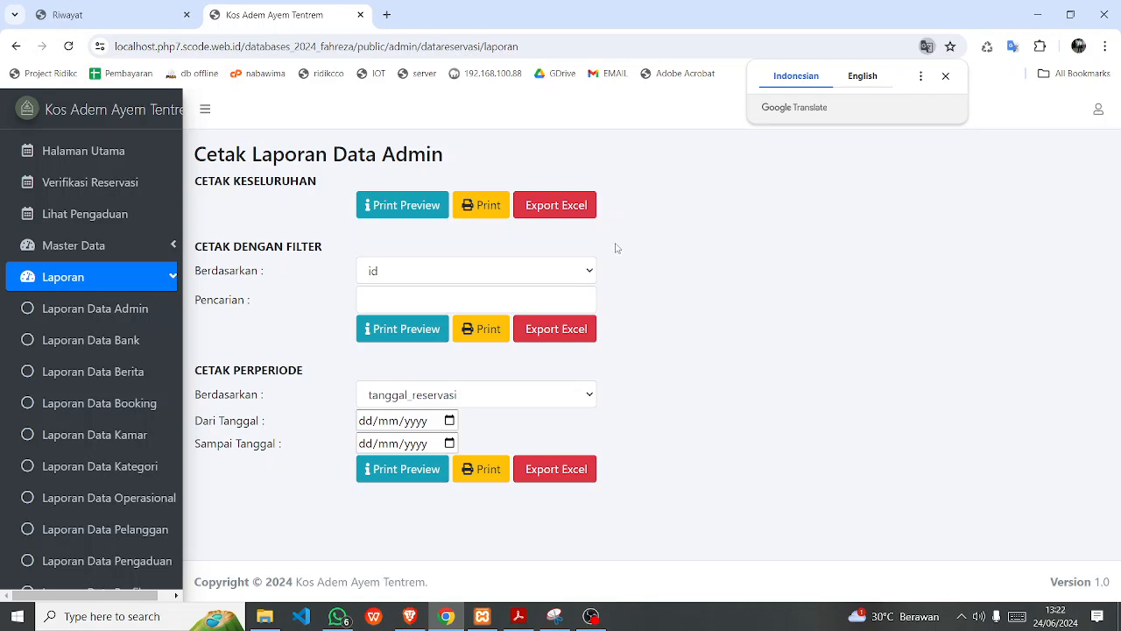
# Choose tanggal_reservasi as the date basis under Cetak Perperiode.
pyautogui.click(480, 402)
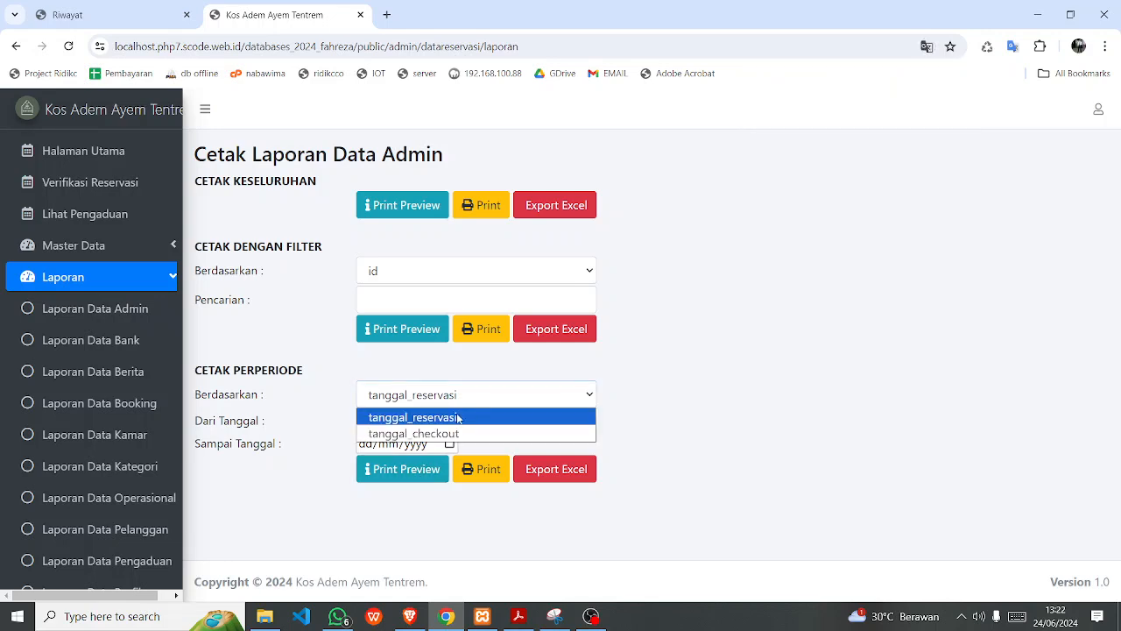
pyautogui.click(736, 380)
pyautogui.click(457, 401)
pyautogui.click(763, 378)
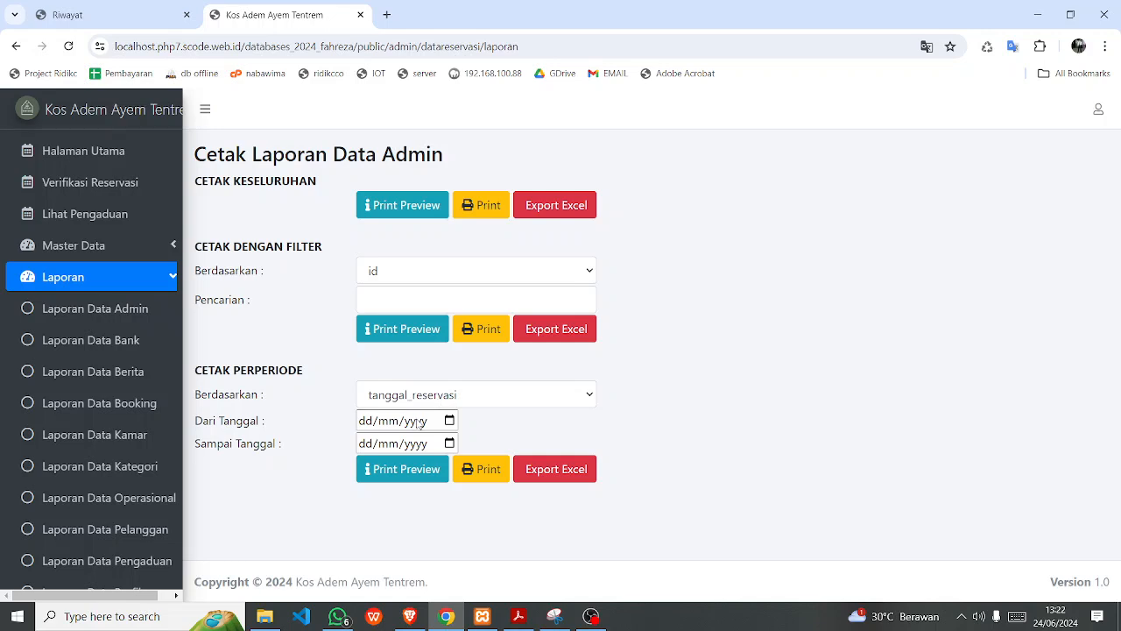
pyautogui.click(449, 400)
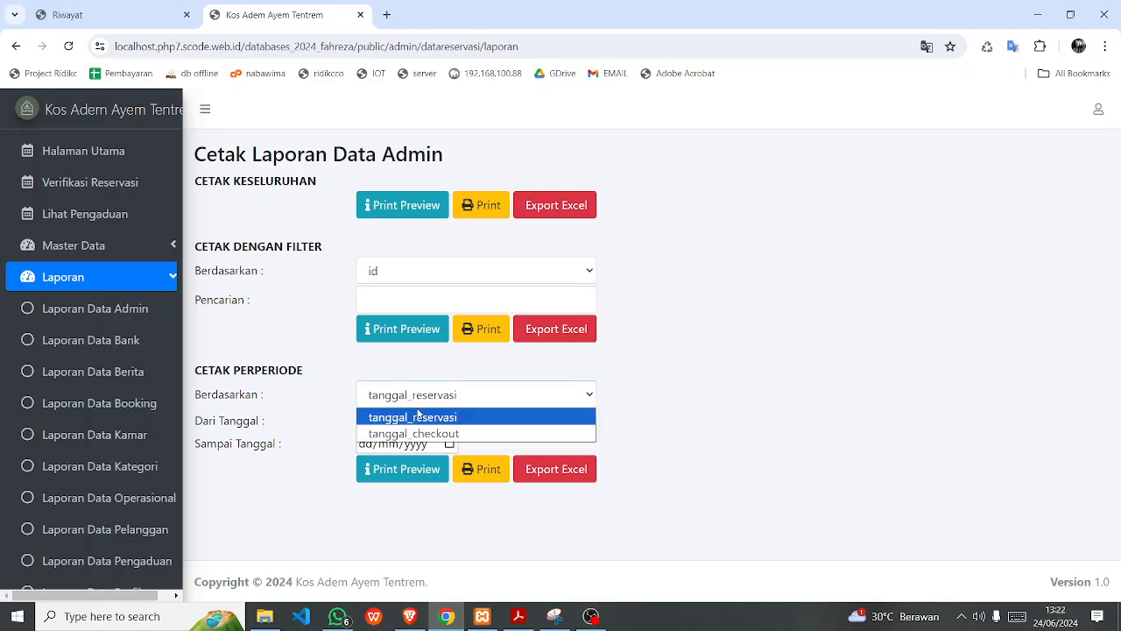
pyautogui.click(496, 419)
# Set the period to 01/06/2024–30/06/2024 and open the Print Preview.
pyautogui.click(455, 422)
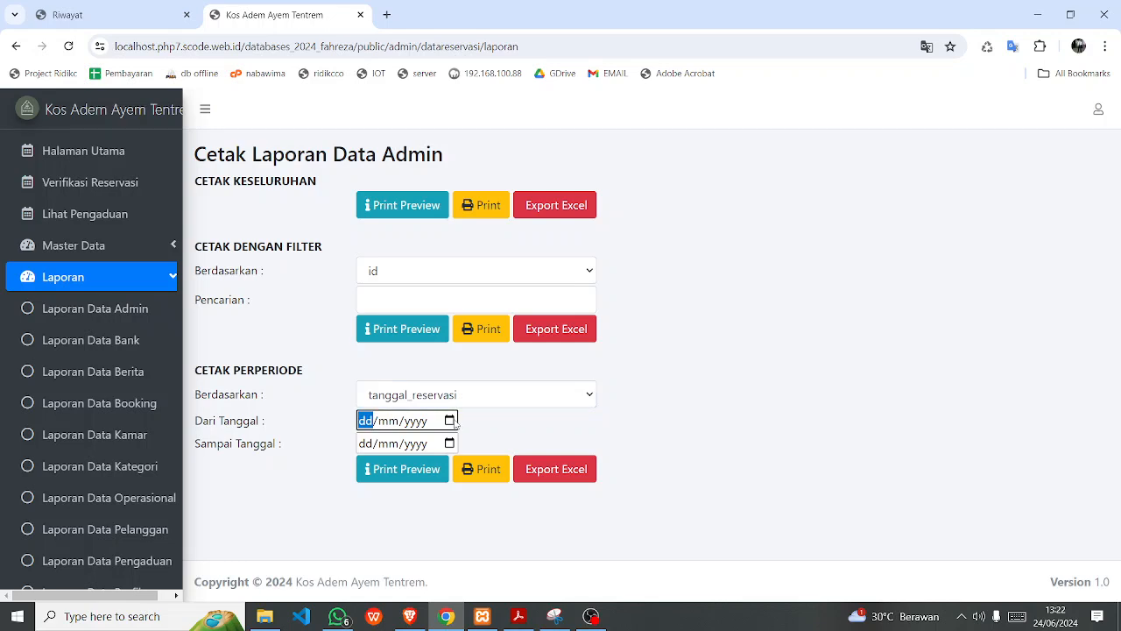
pyautogui.click(455, 421)
pyautogui.click(495, 270)
pyautogui.click(452, 444)
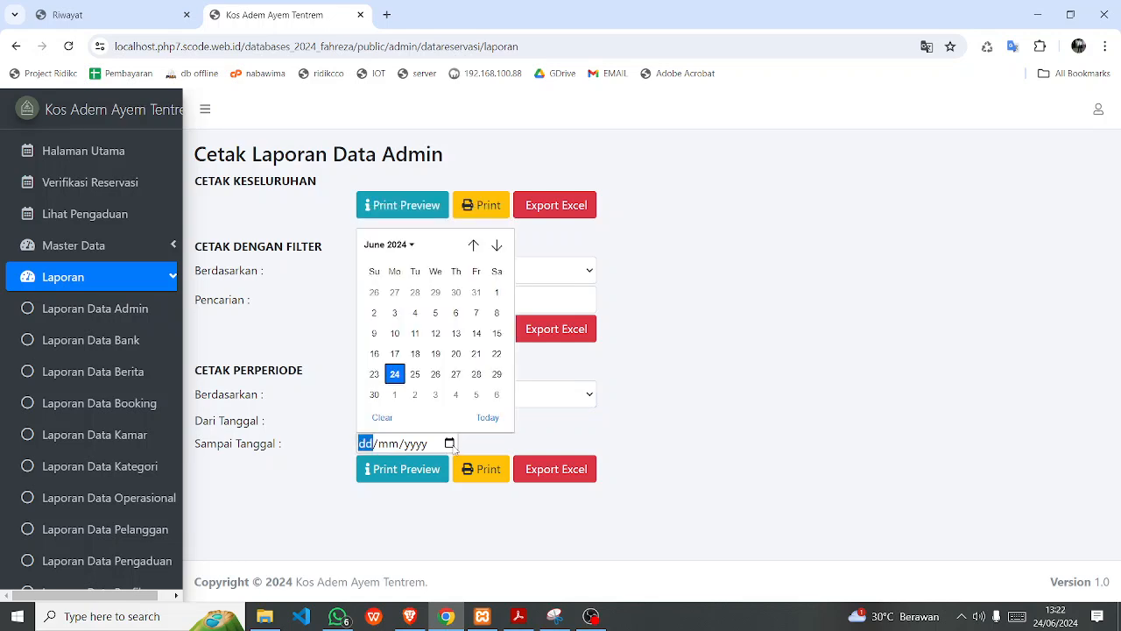
pyautogui.click(375, 395)
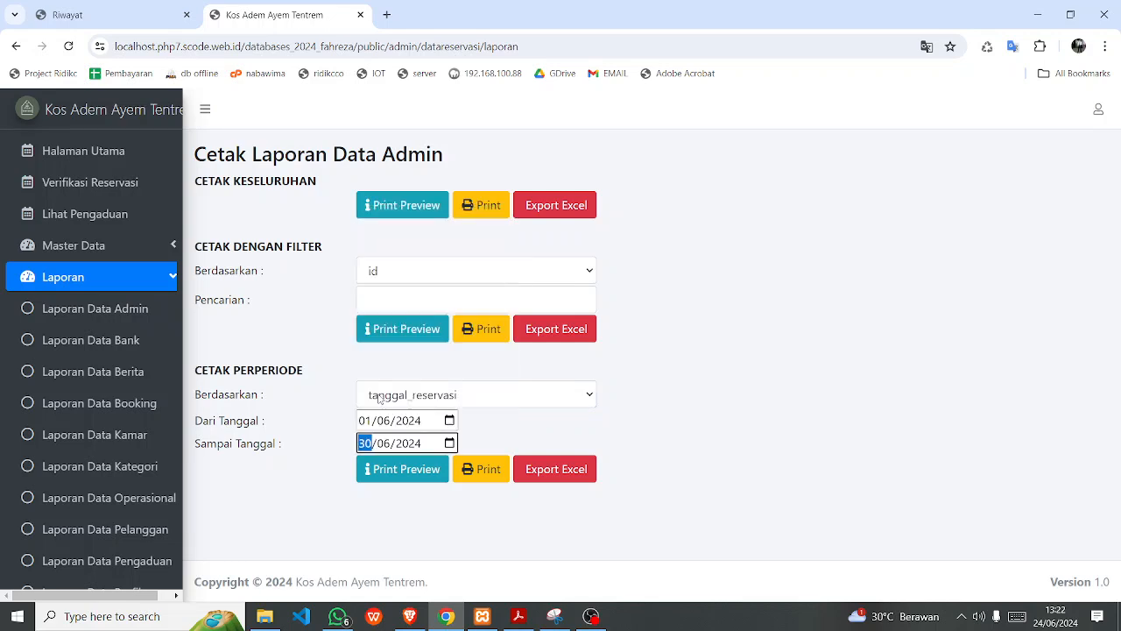
pyautogui.click(419, 473)
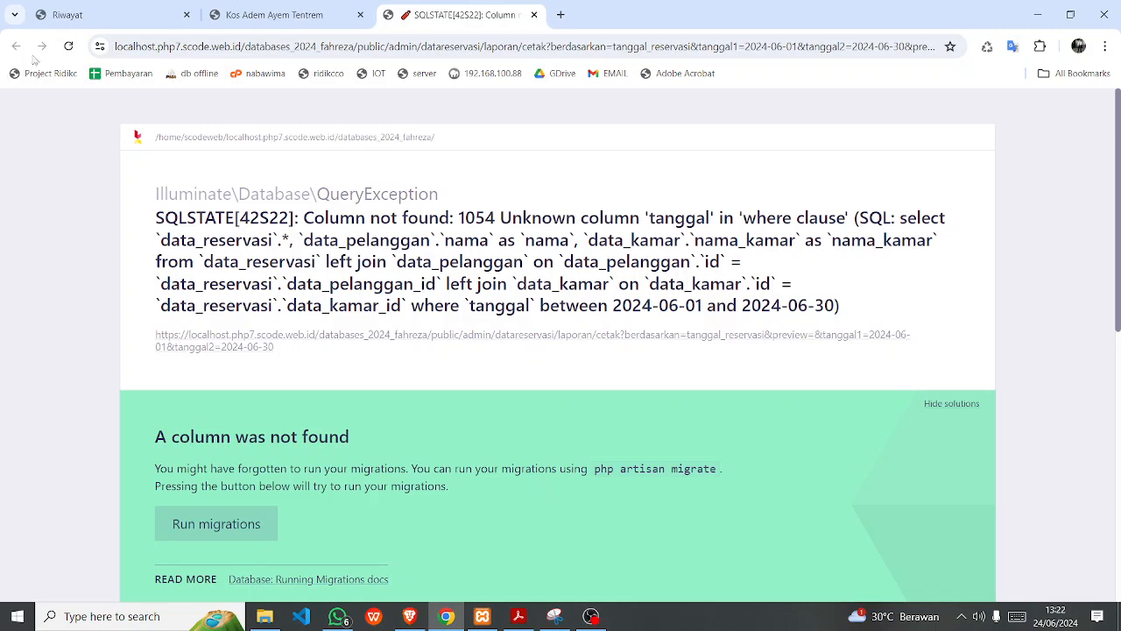
# Return to the report settings tab, then bring the OBS recorder window to the front.
pyautogui.click(273, 16)
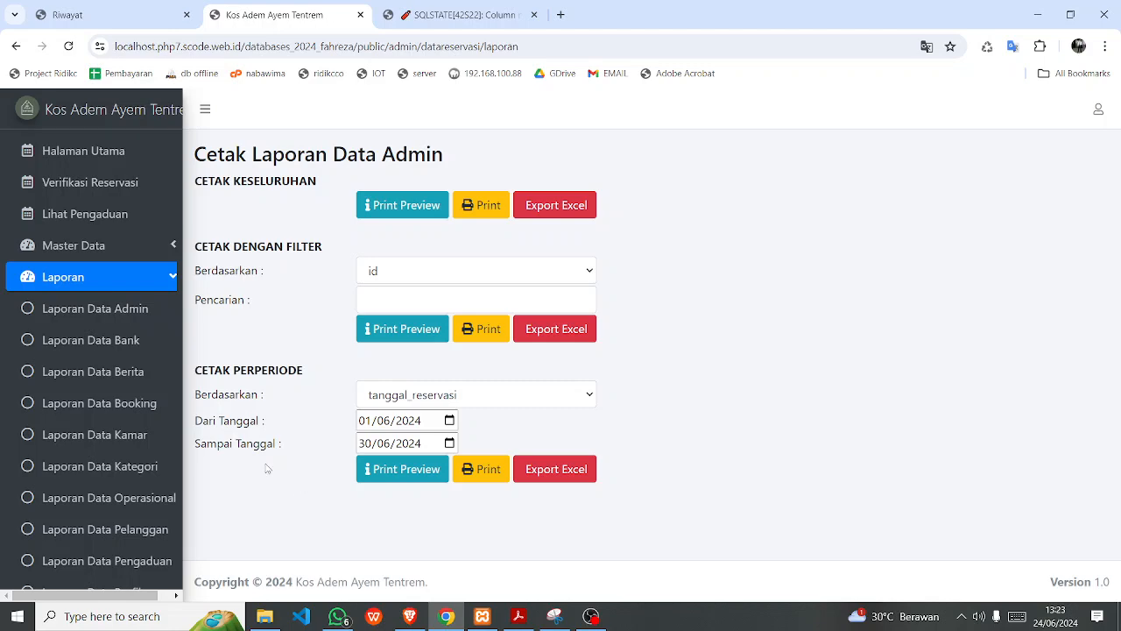
pyautogui.moveTo(591, 616)
pyautogui.click(582, 587)
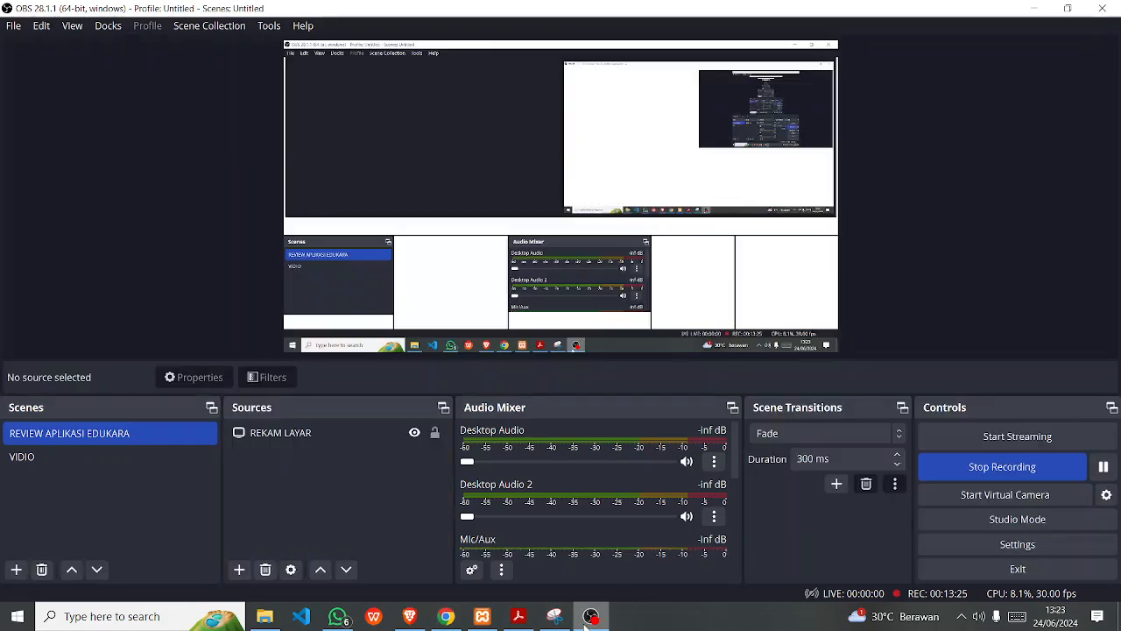